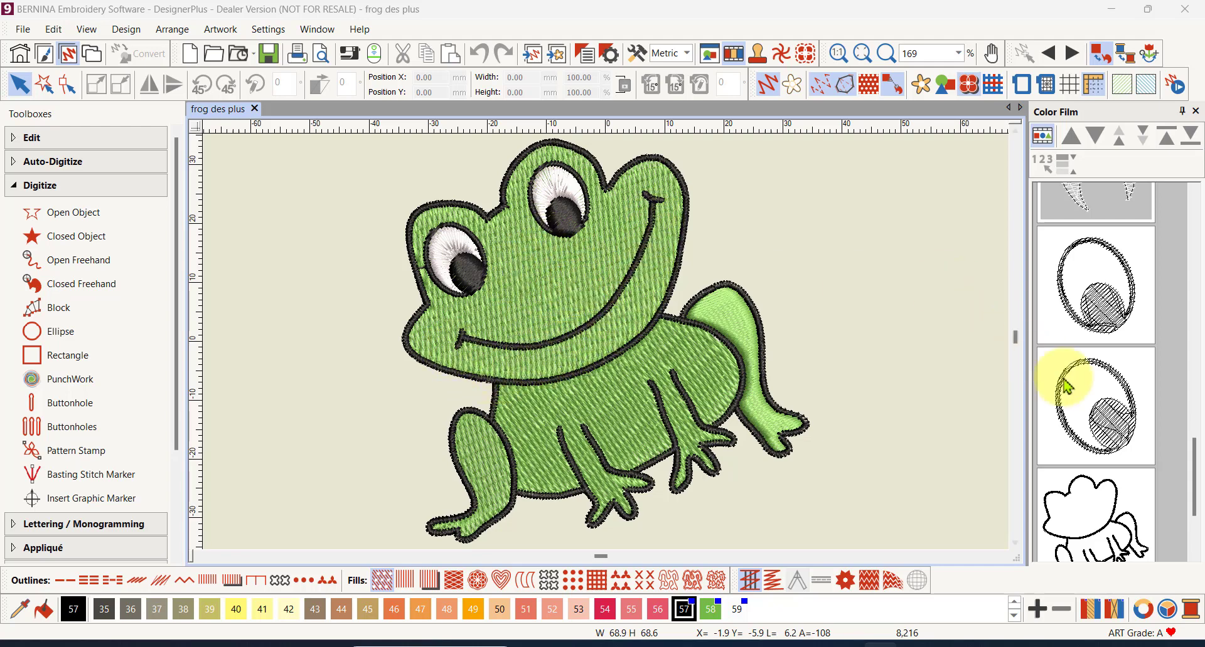
- Examine the frog's upper eye up close and look through its white and black objects in the color sequence
left_click_drag(1194, 452, 1176, 344)
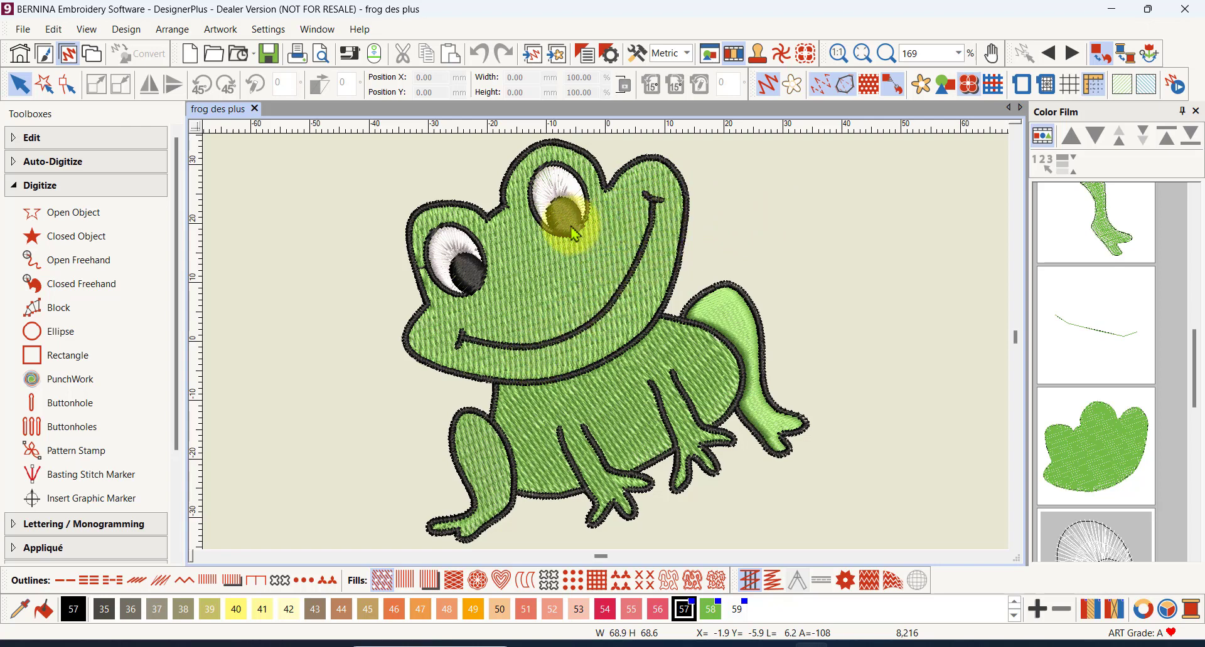
scroll(574, 234, "up", 5)
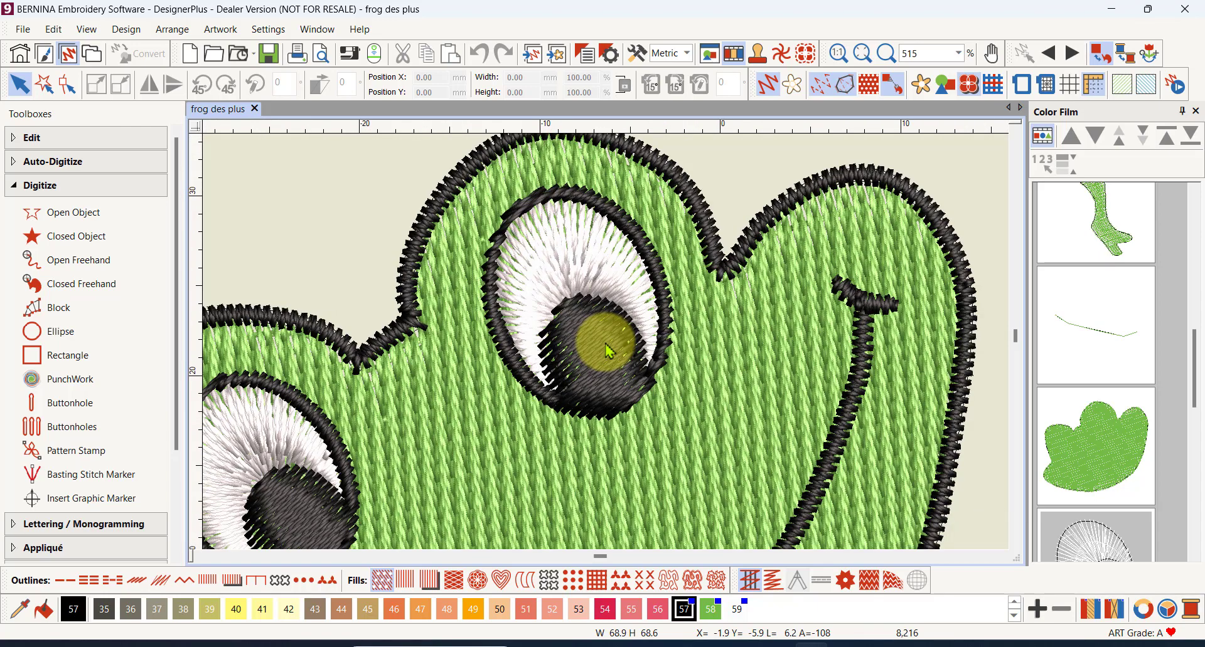
scroll(607, 351, "up", 1)
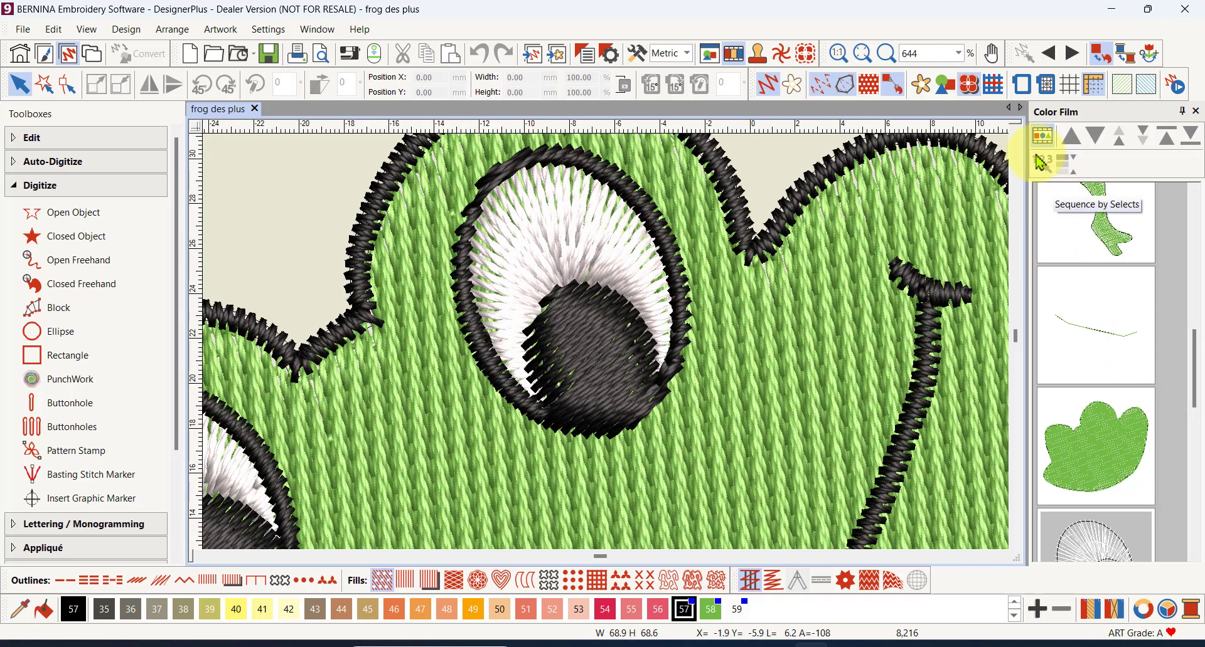
scroll(1194, 371, "down", 5)
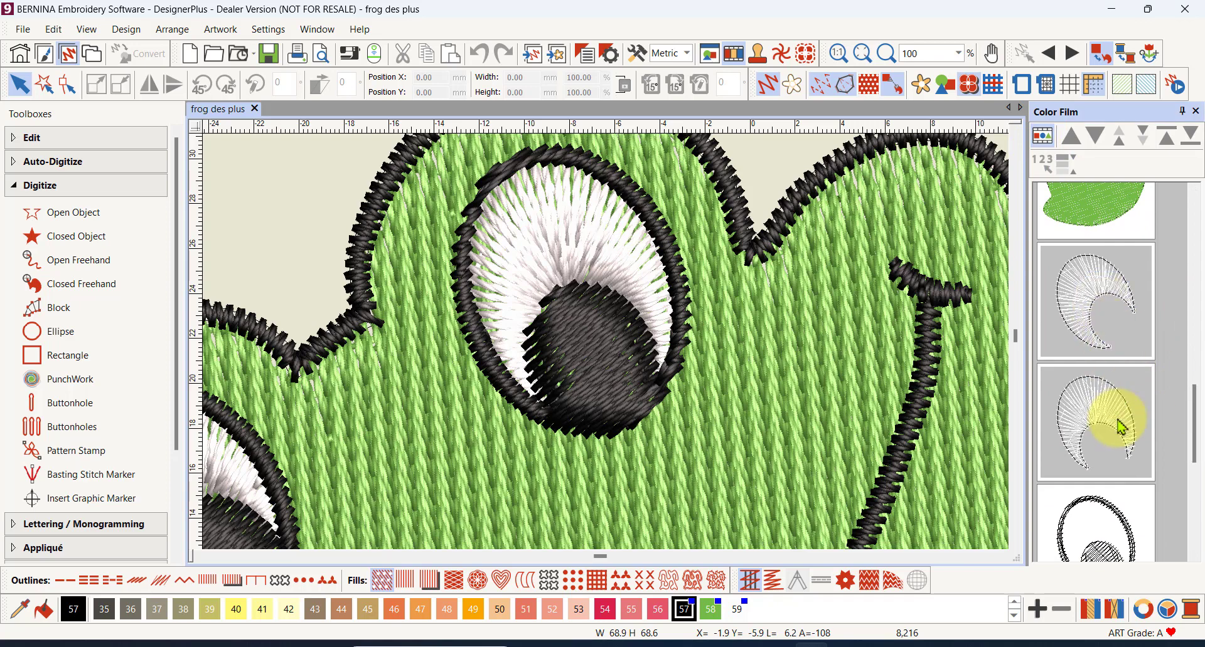
left_click_drag(1194, 398, 1195, 417)
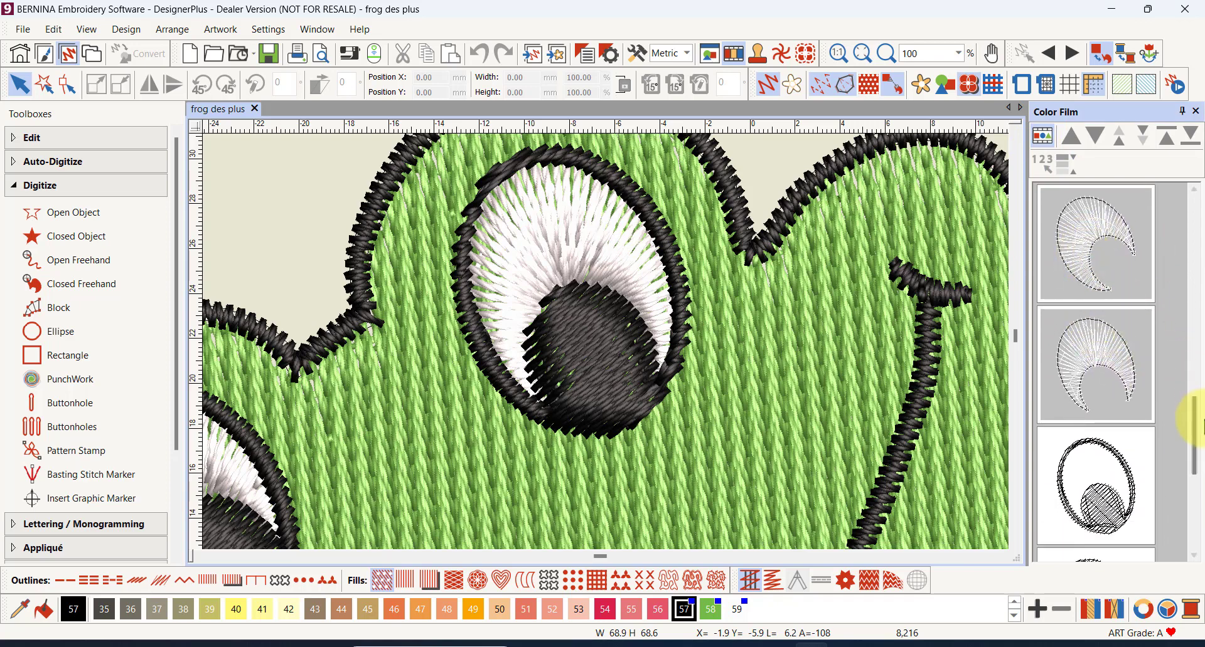
left_click_drag(1195, 432, 1183, 457)
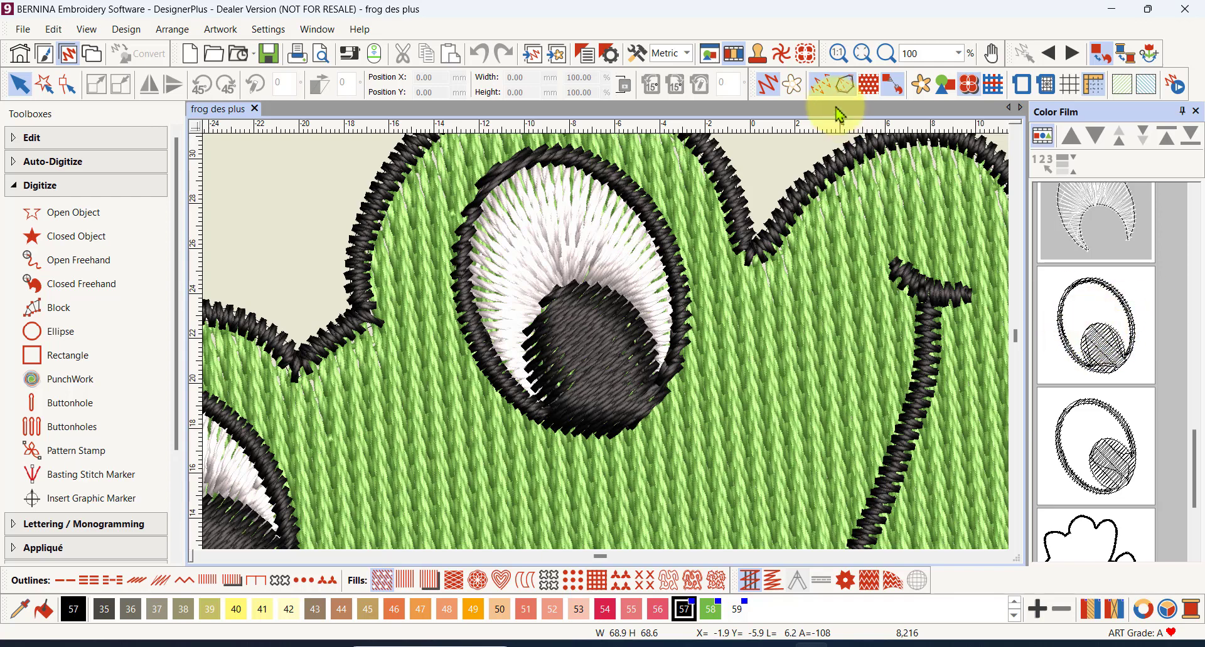
- Select the upper eye's combined black outline and pupil object and inspect its reshape points and stitch direction
left_click(1102, 339)
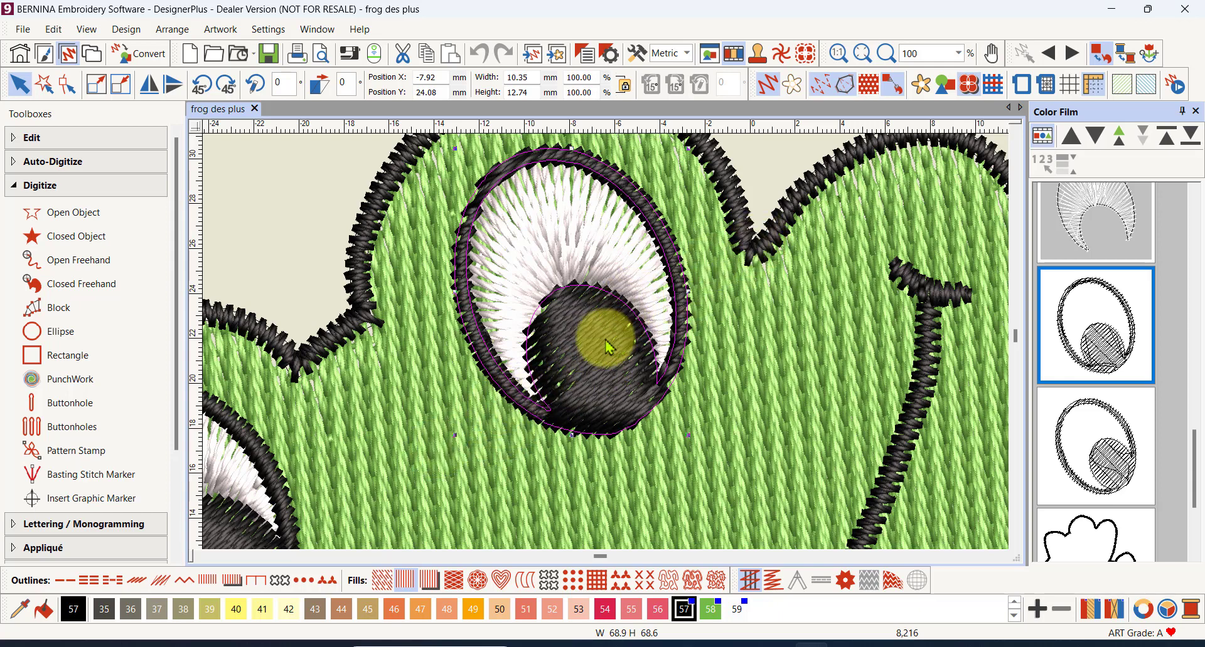
left_click(66, 86)
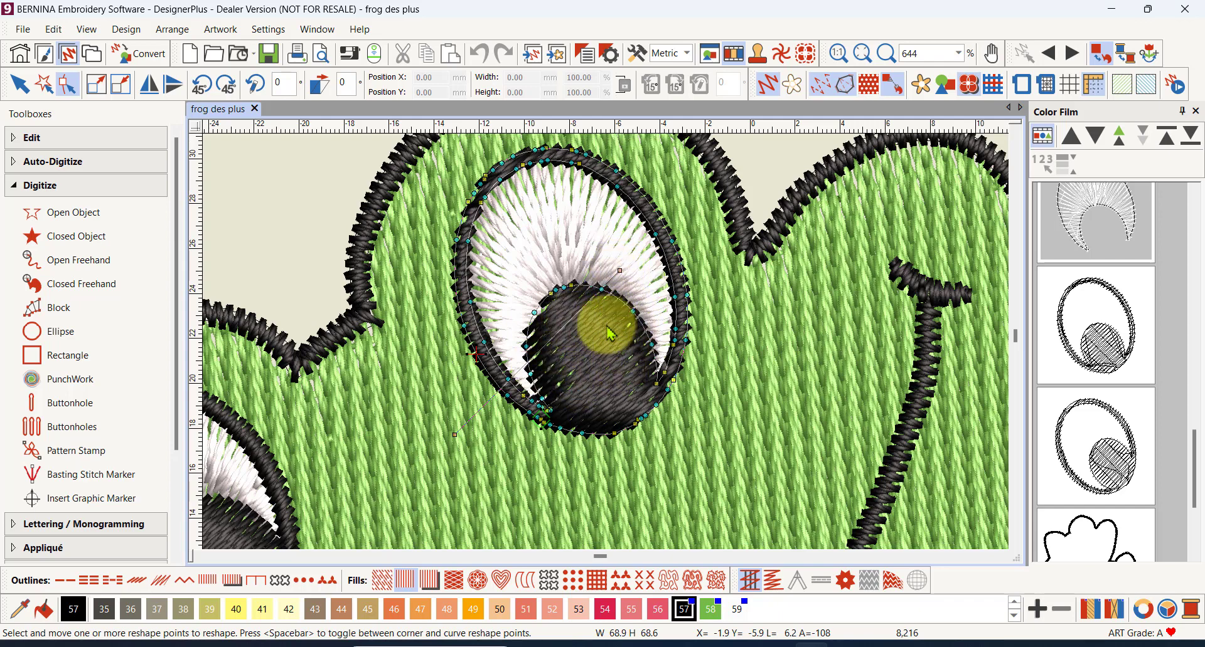
left_click(18, 83)
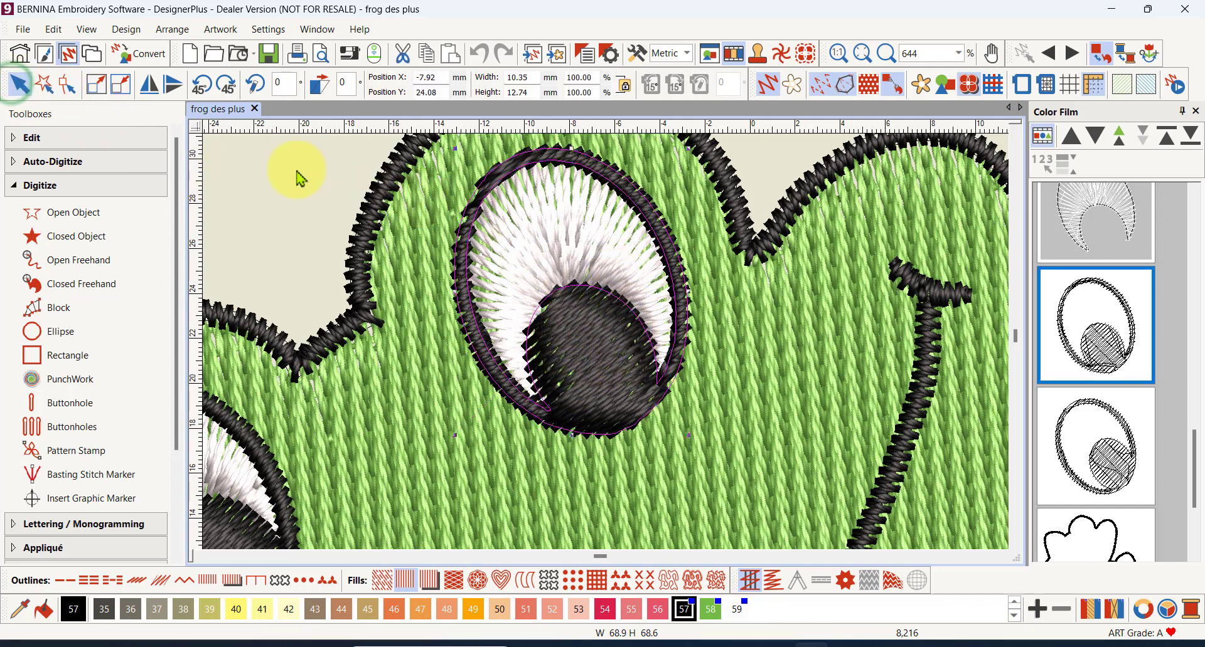
scroll(536, 167, "up", 2)
scroll(607, 350, "up", 2)
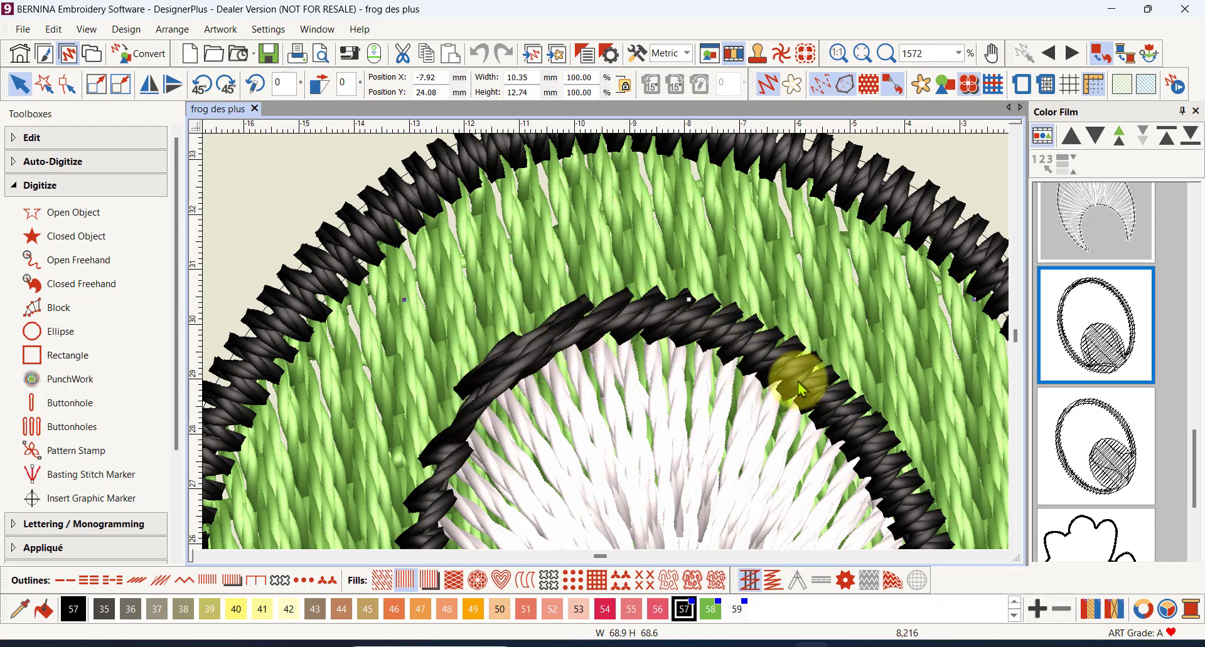
scroll(628, 364, "down", 2)
scroll(605, 349, "down", 2)
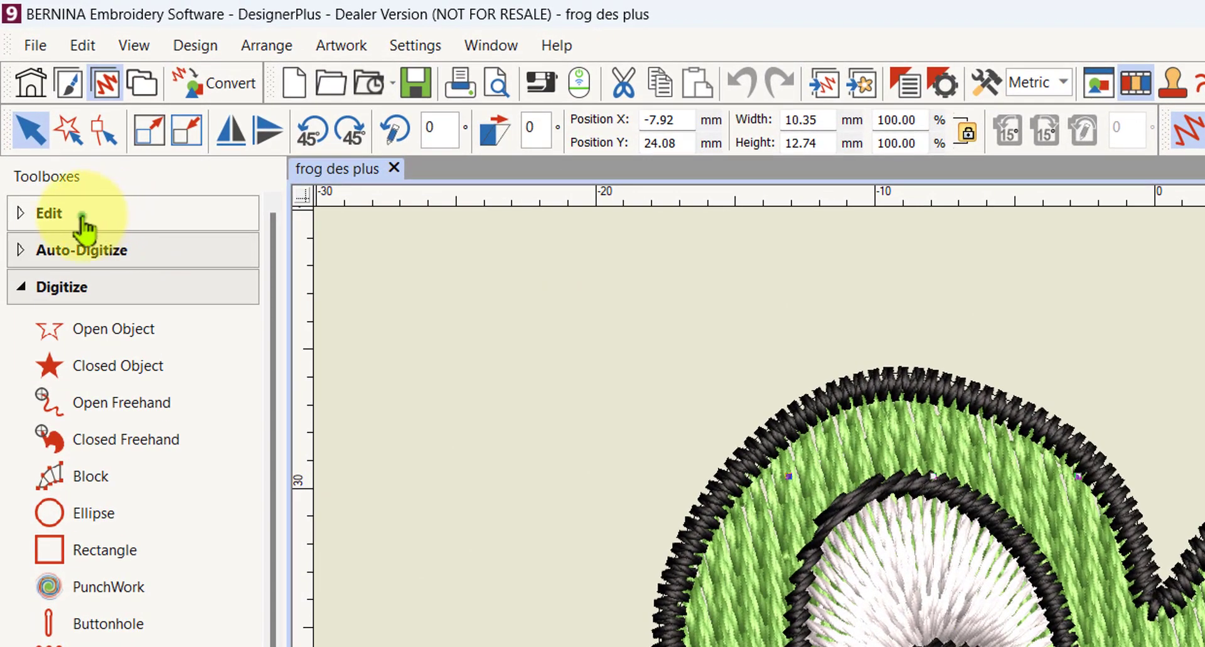
- Try adding stitch angles around the upper eye's black outline and one lengthwise through its pupil
left_click(82, 216)
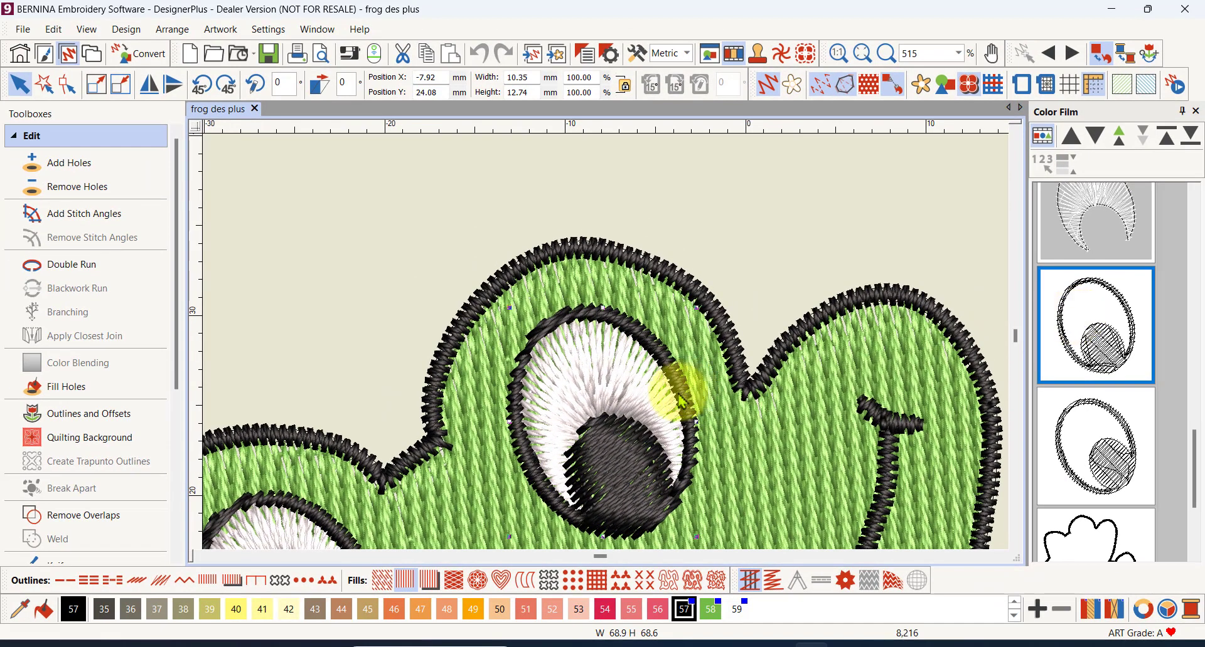
left_click(82, 220)
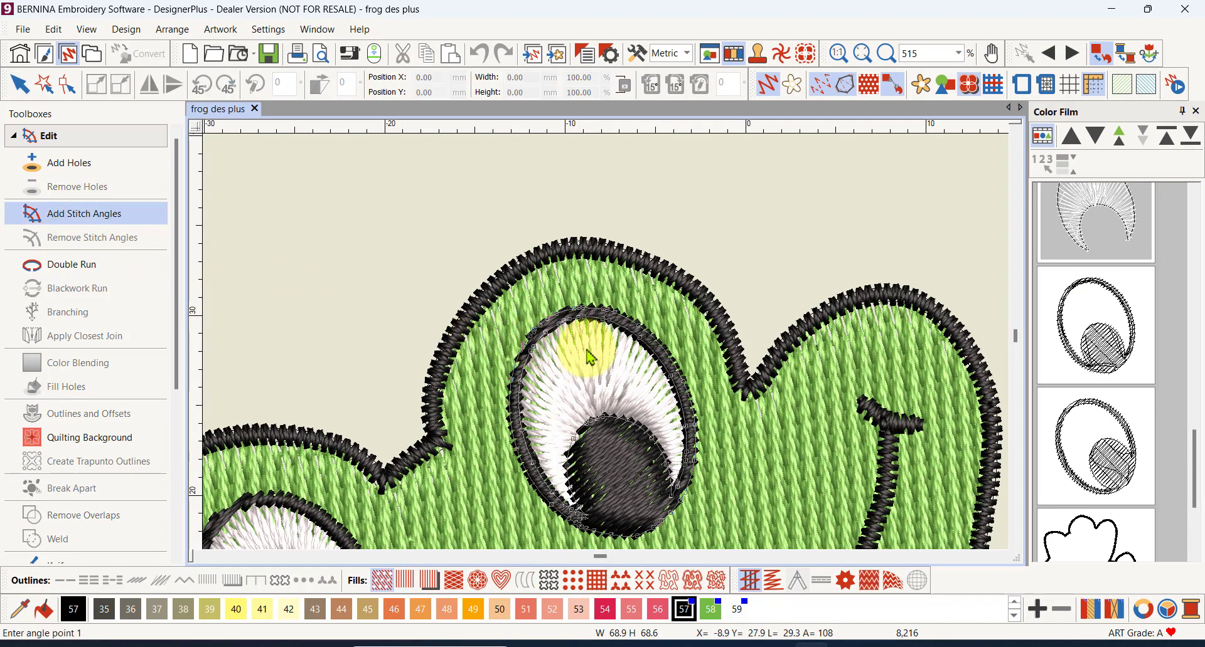
scroll(593, 348, "up", 4)
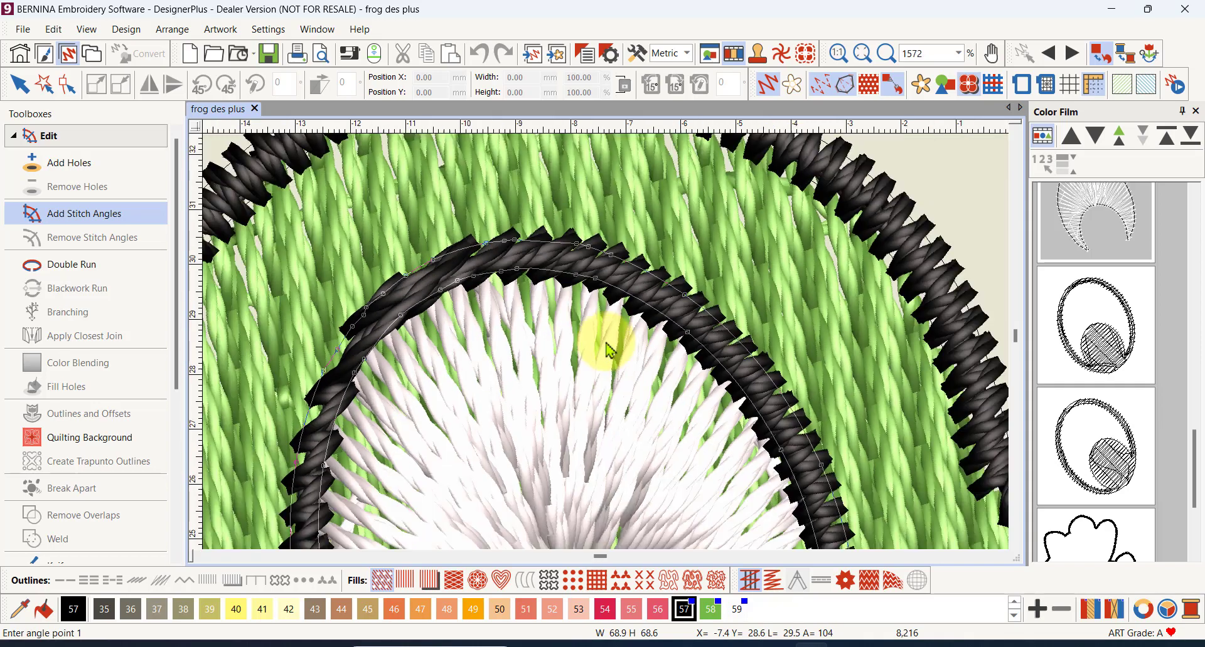
scroll(604, 346, "down", 3)
scroll(604, 347, "down", 2)
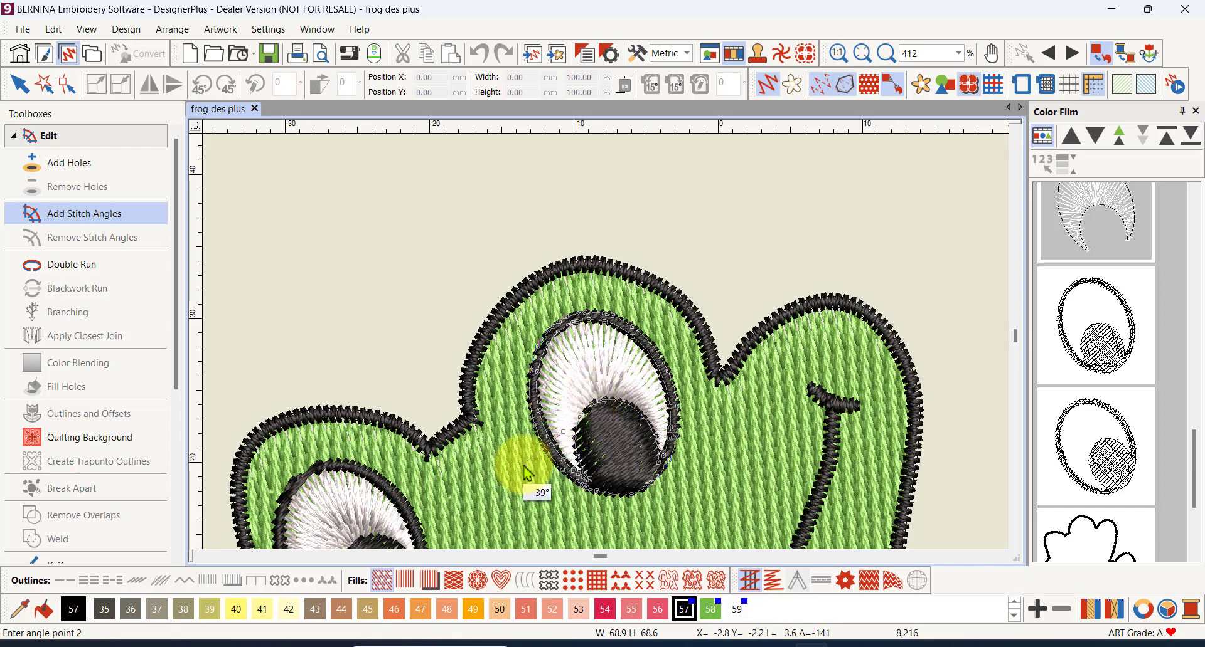
left_click(556, 397)
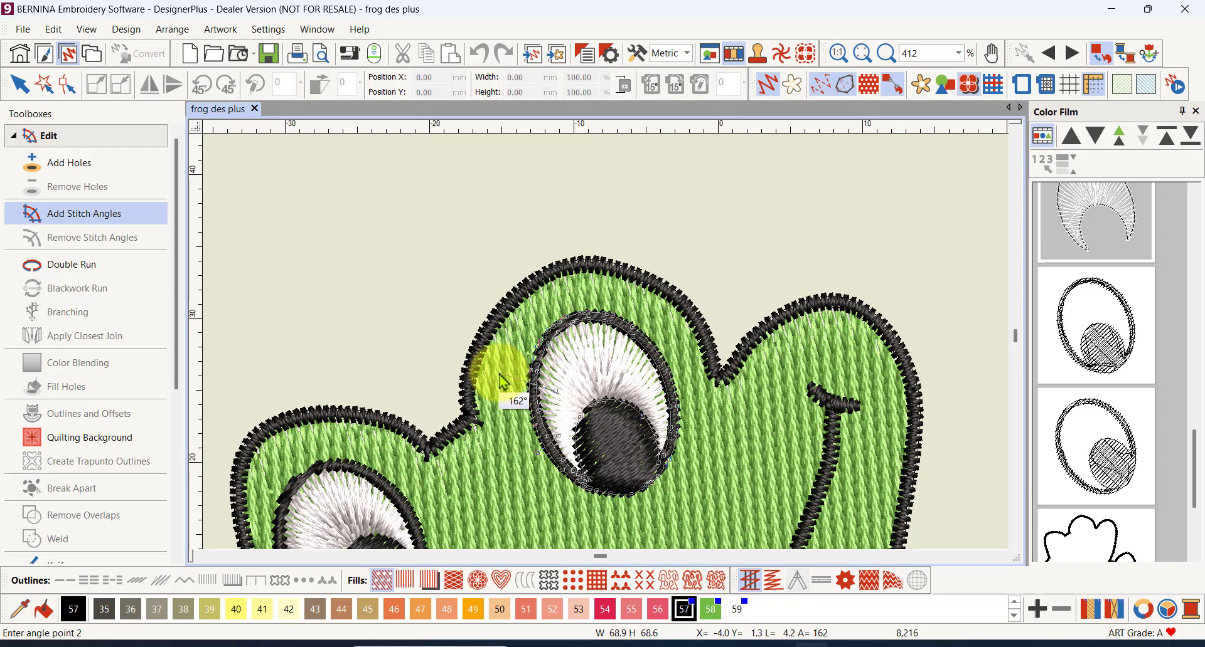
left_click(500, 376)
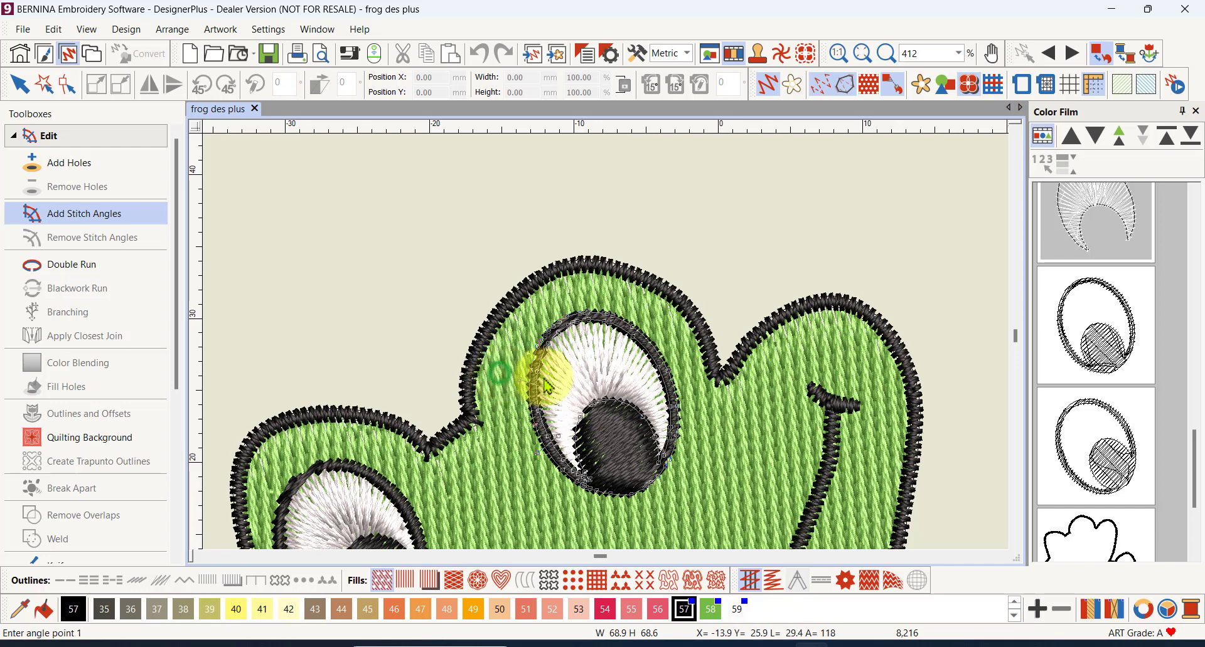
left_click(583, 339)
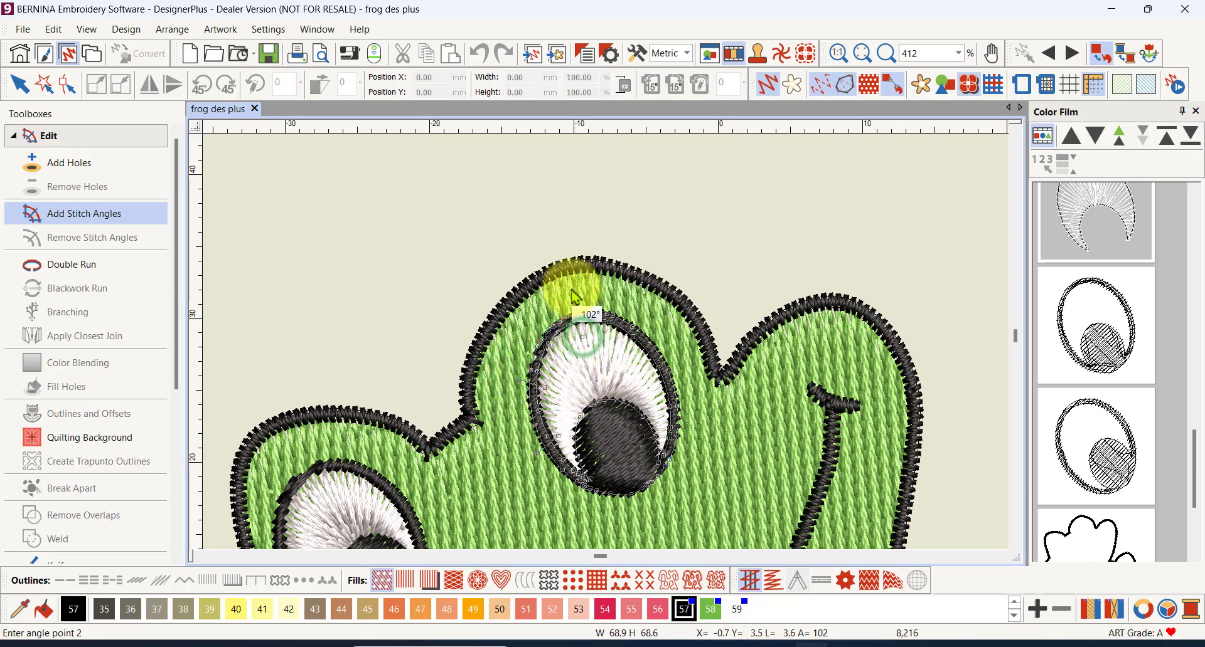
left_click(619, 355)
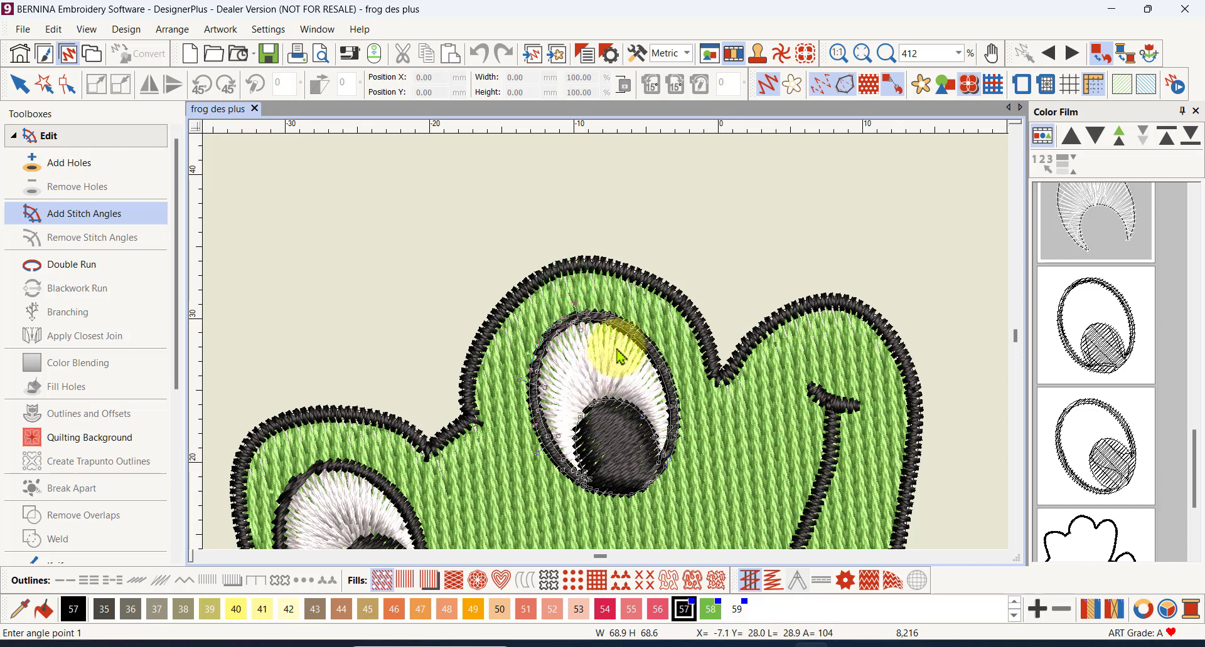
left_click(652, 312)
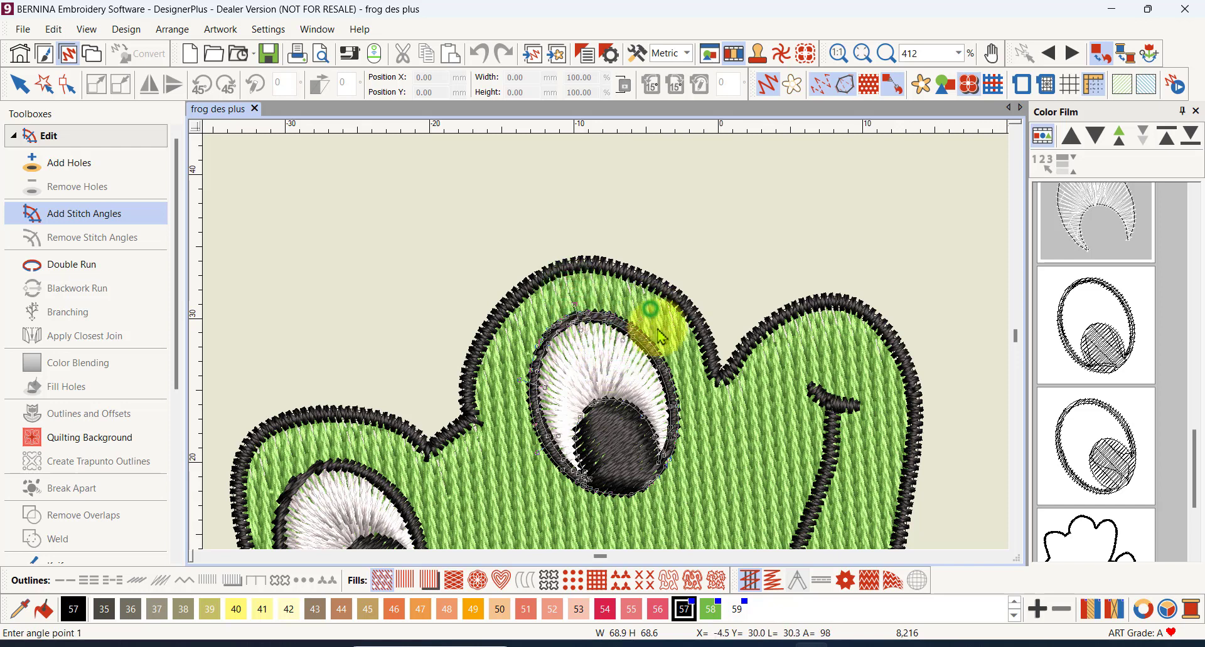
left_click(706, 411)
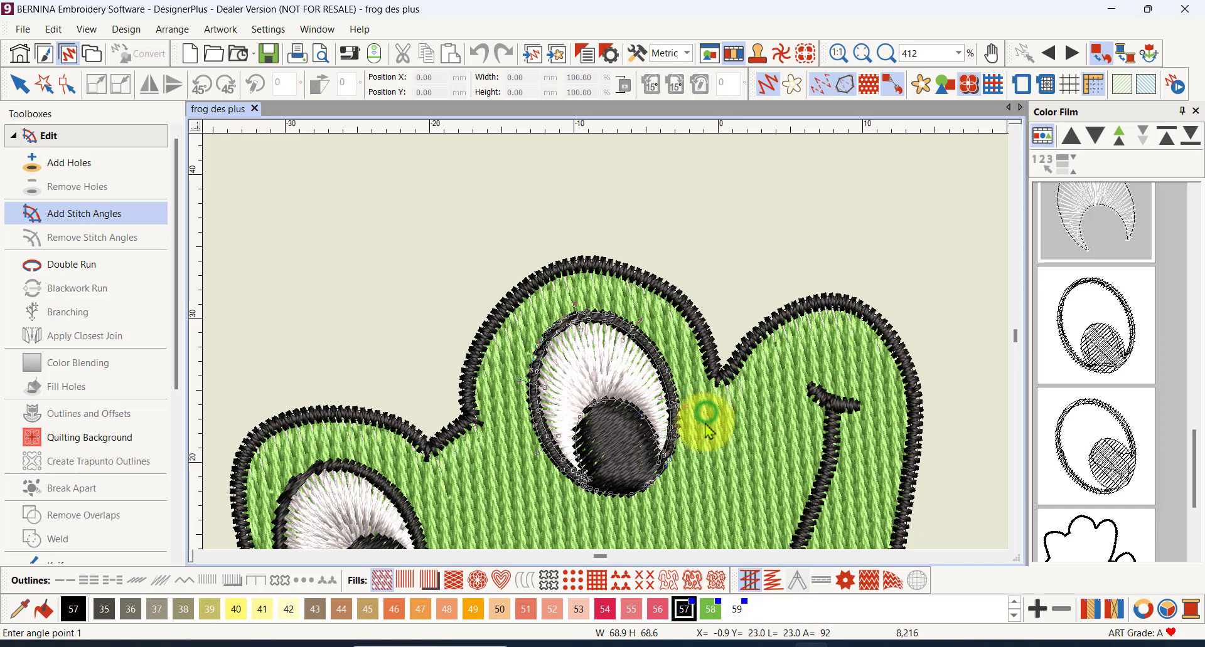
left_click(599, 380)
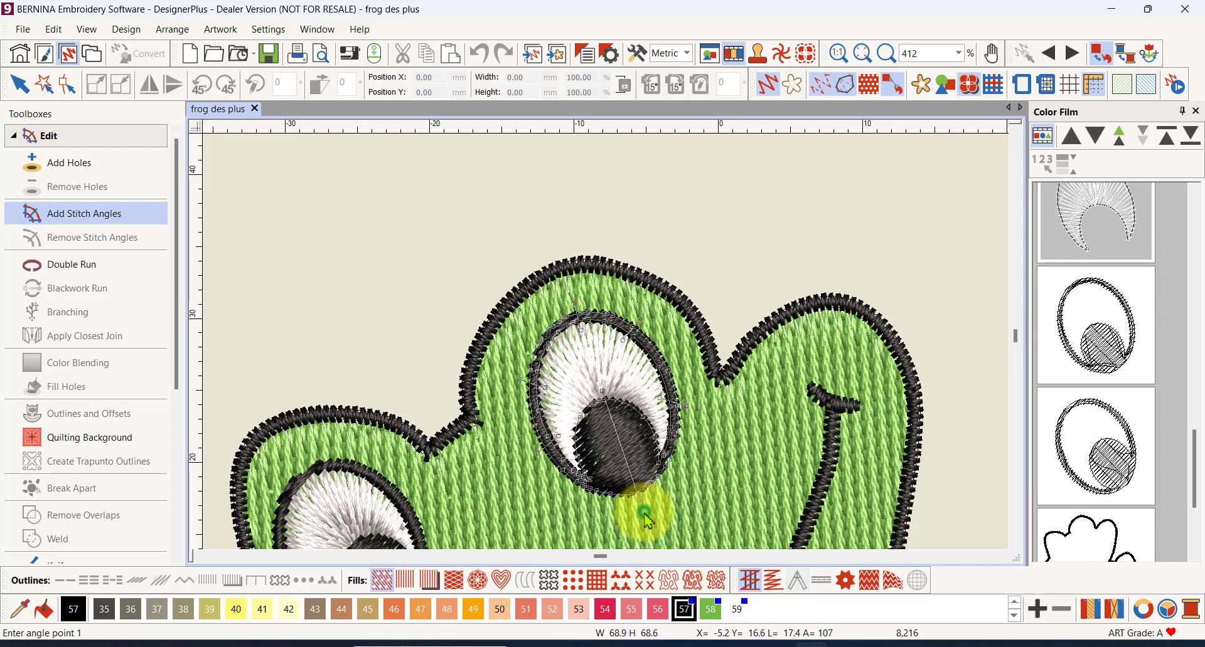
key("Return")
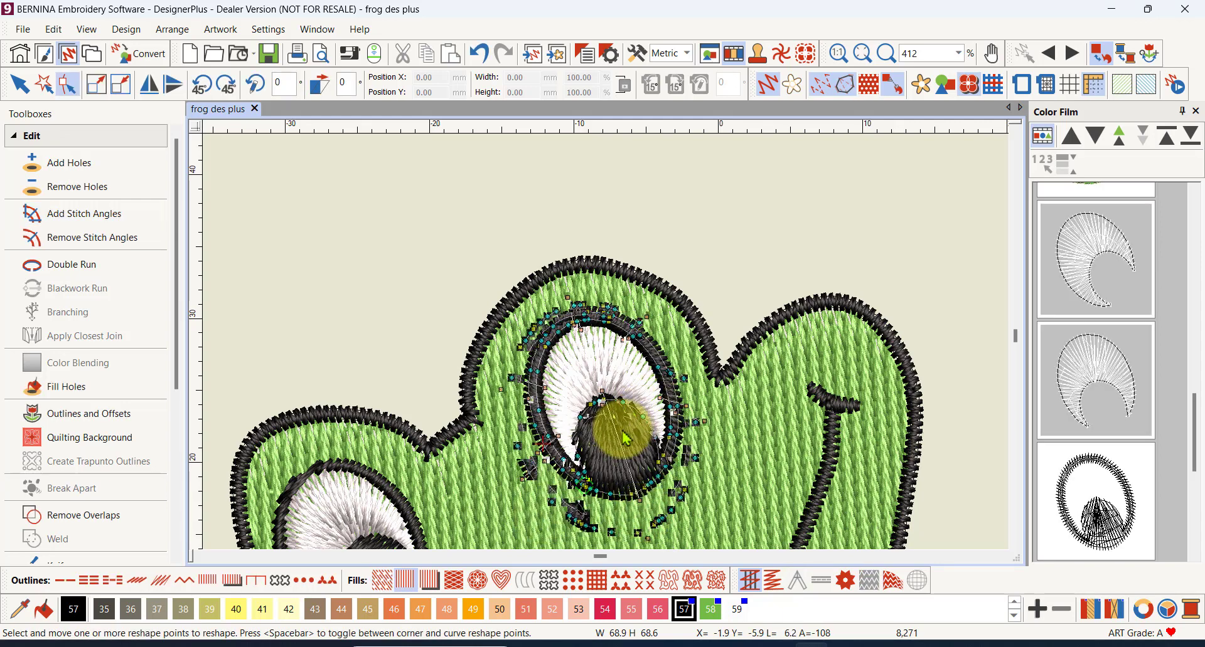
- Inspect the pupil's restitched fill, undo the added stitch angles, and reselect the black eye object
scroll(624, 431, "up", 3)
scroll(589, 256, "down", 2)
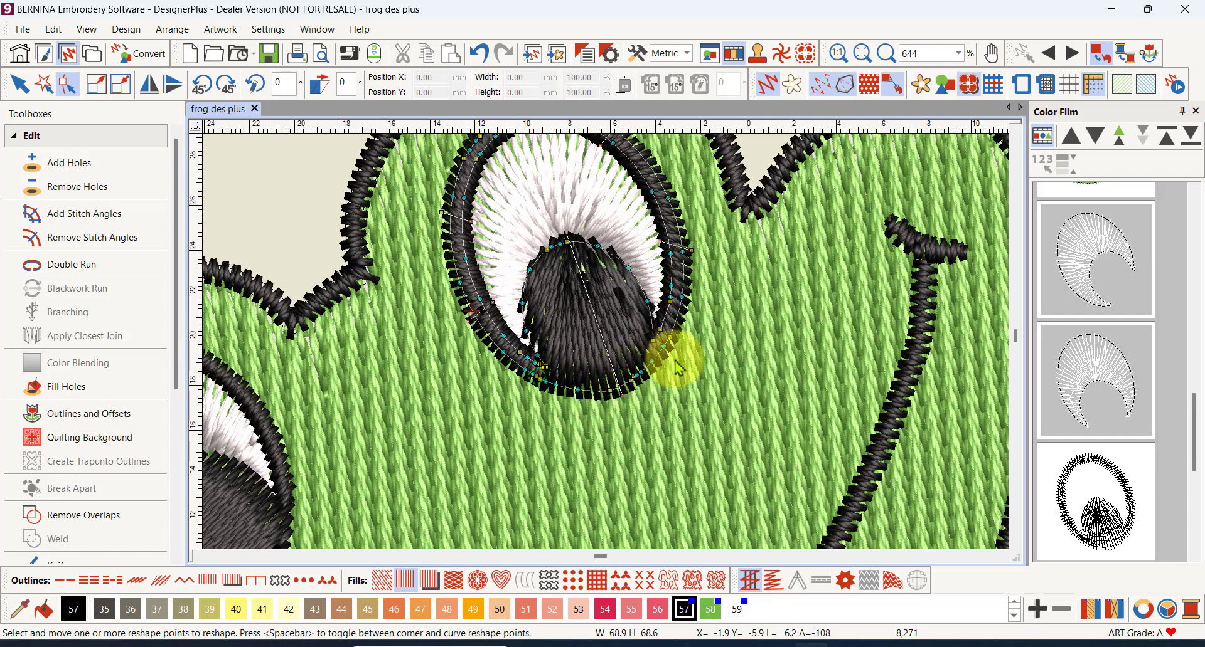
scroll(554, 209, "down", 1)
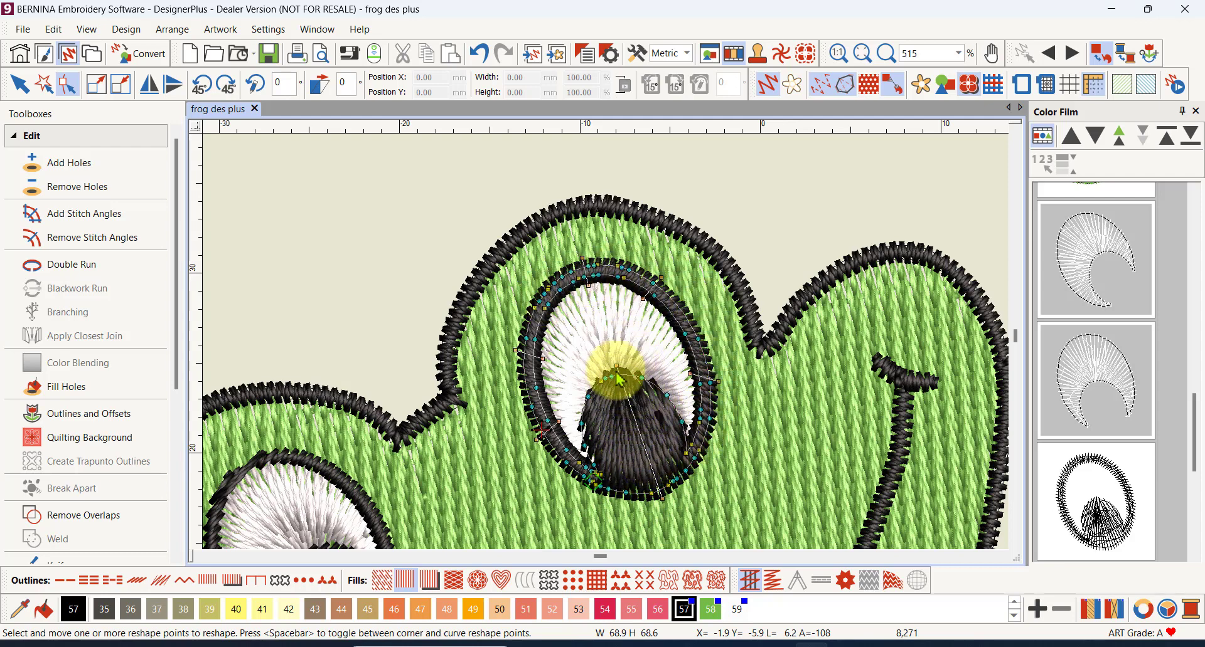
left_click(640, 406)
scroll(640, 406, "down", 2)
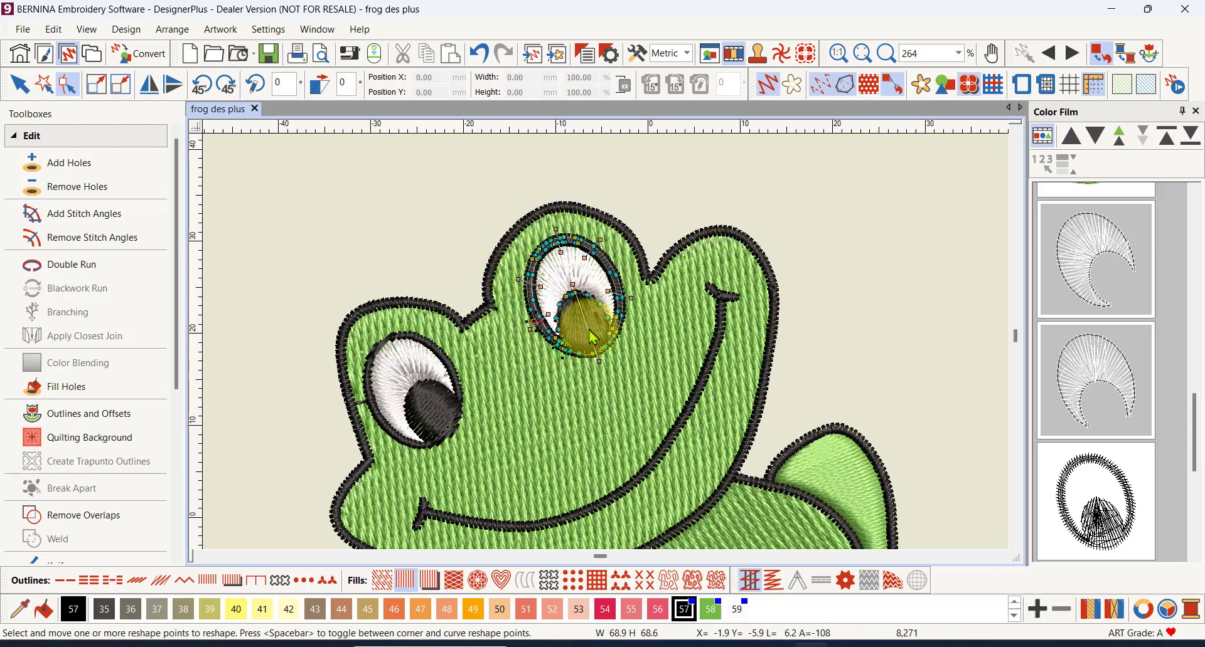
left_click(481, 55)
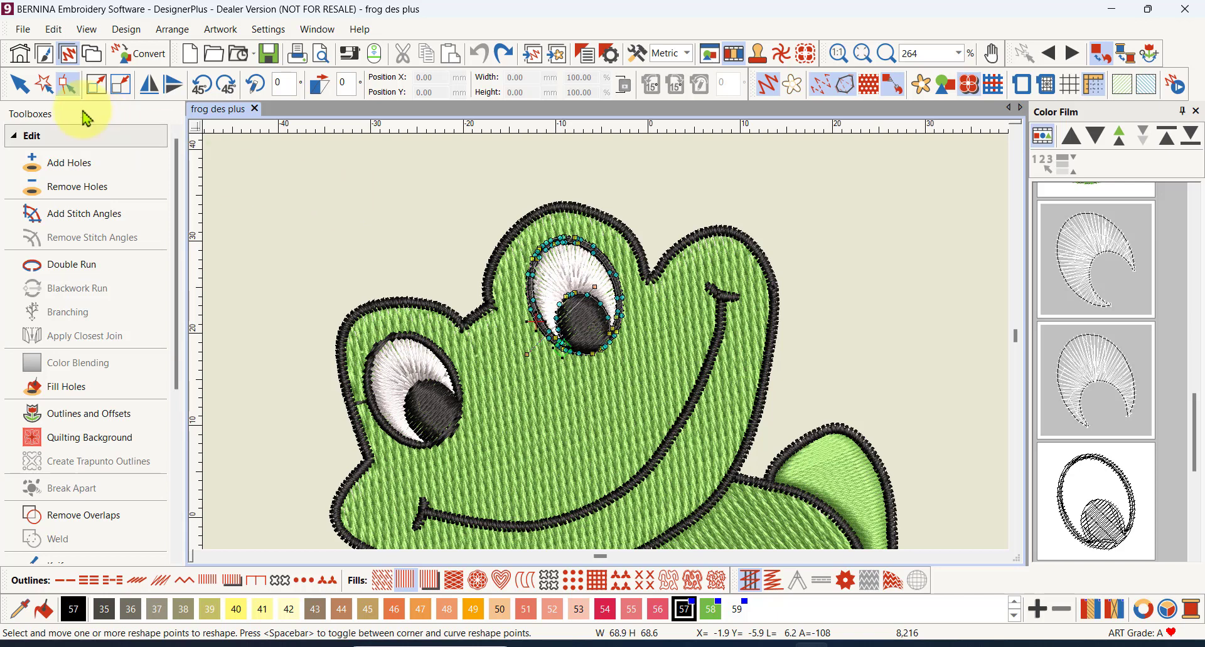
left_click(20, 83)
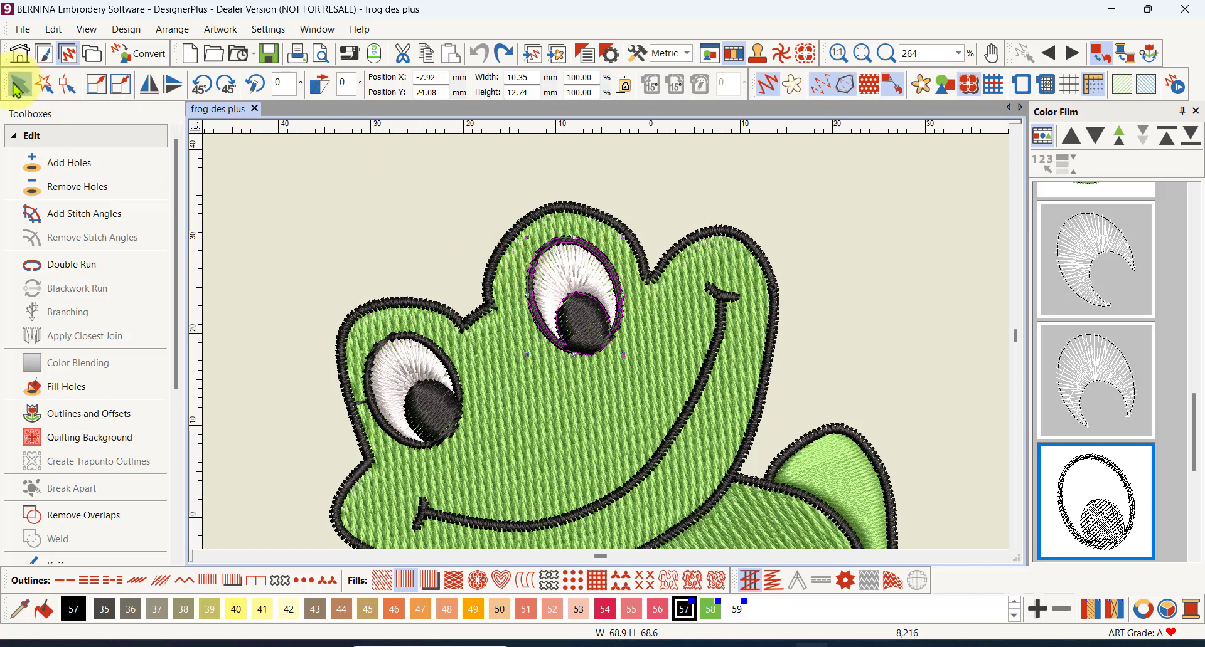
- Separate the upper eye's pupil from its black outline with the Knife, cutting below the pupil between the lower points of the white area
scroll(593, 290, "up", 1)
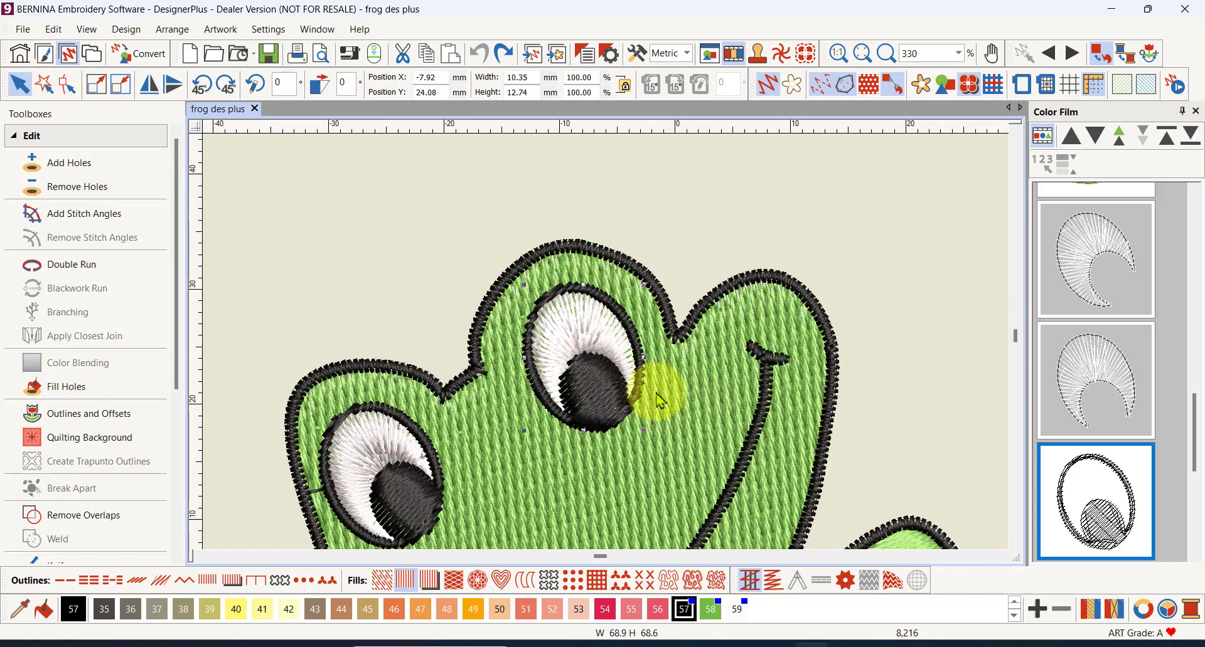
left_click(1120, 483)
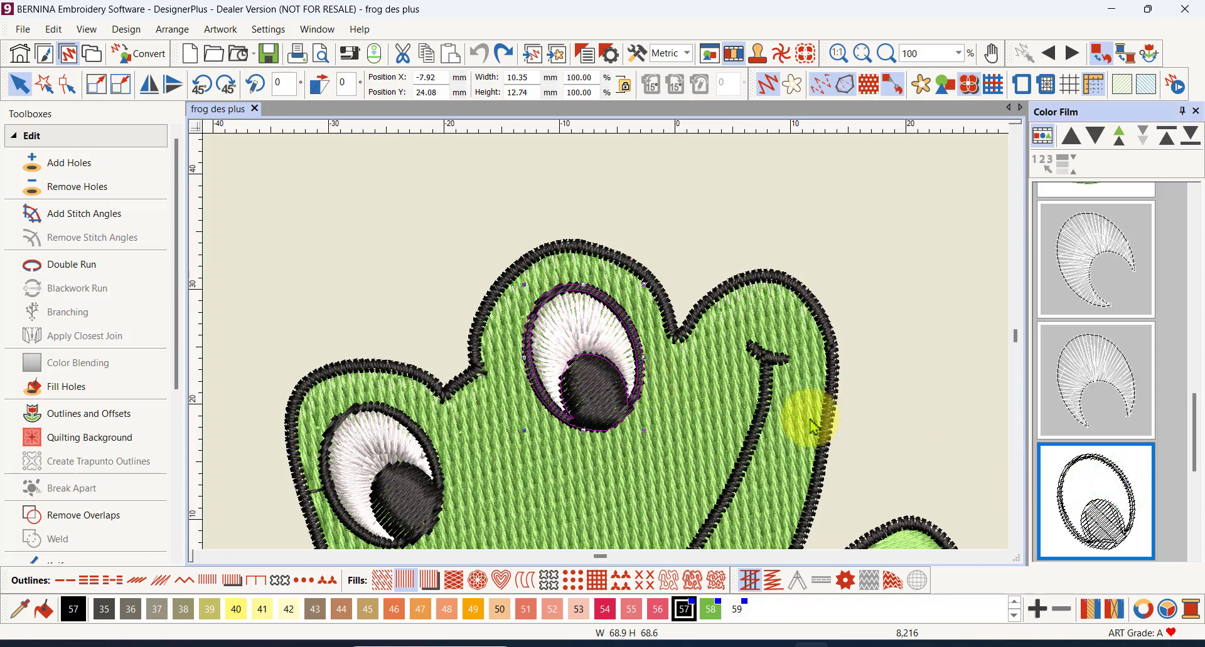
scroll(596, 350, "up", 1)
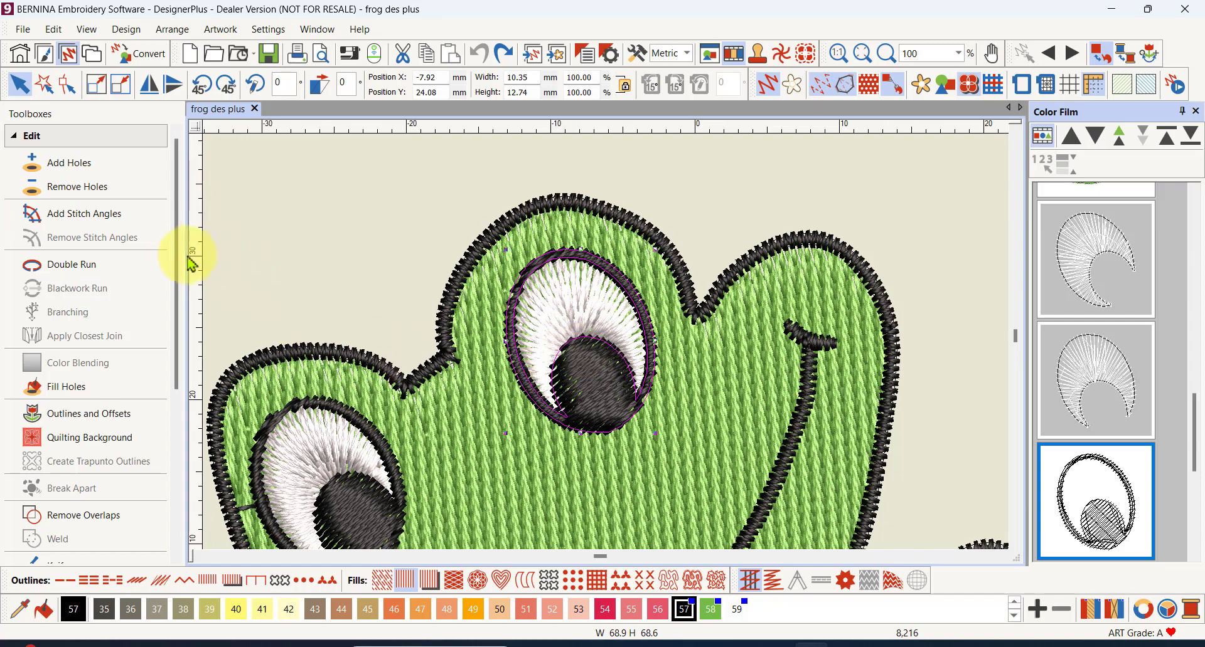
left_click_drag(178, 264, 177, 374)
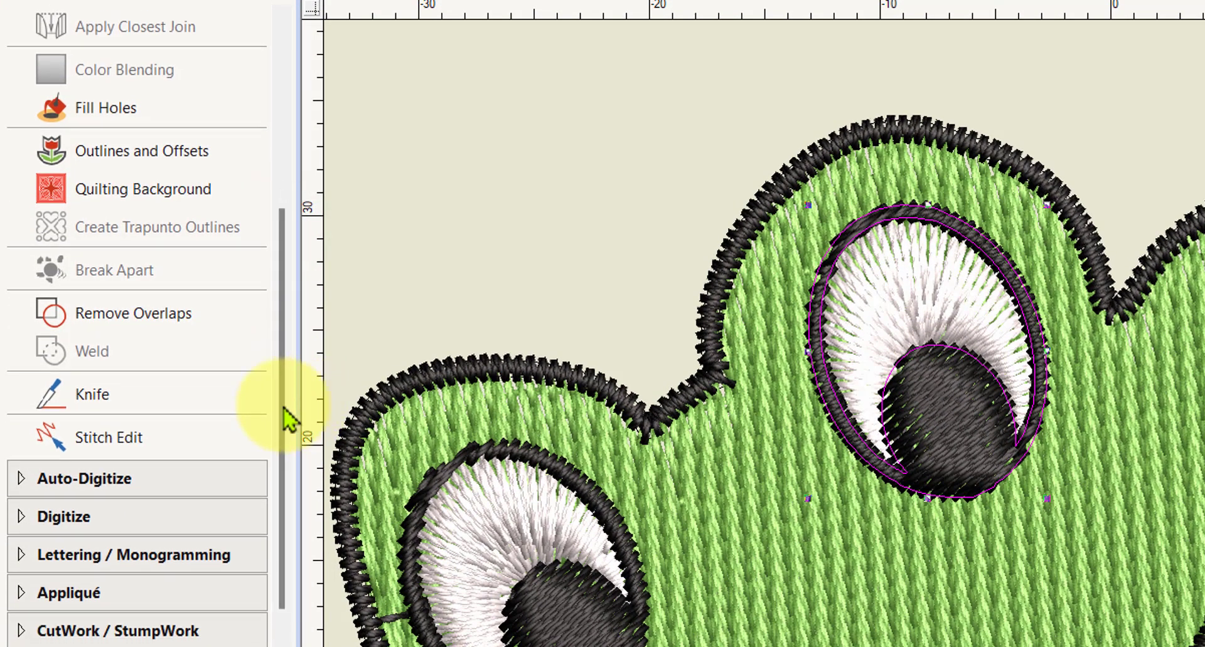
left_click(99, 402)
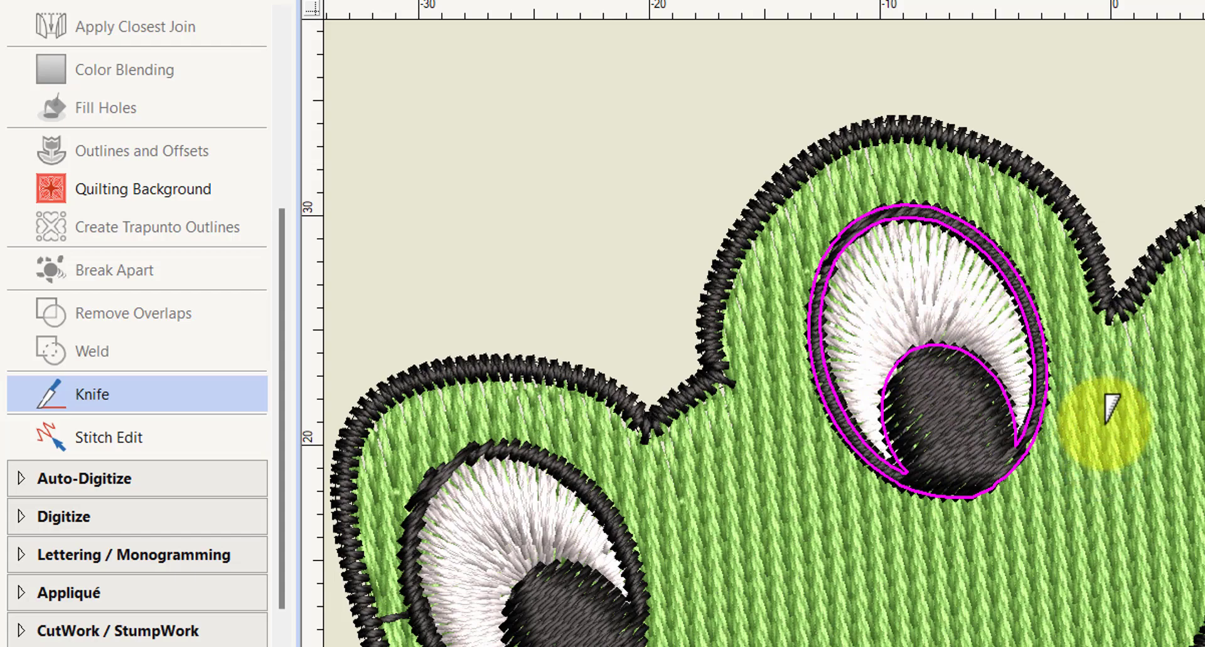
scroll(915, 443, "up", 5)
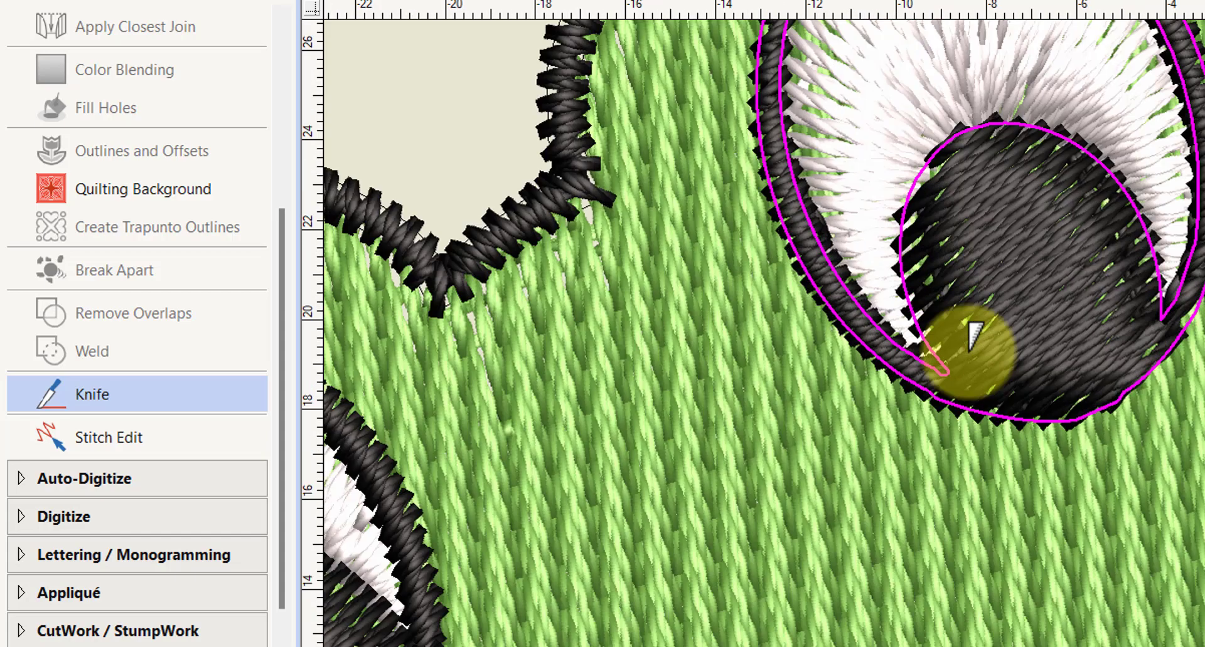
scroll(967, 341, "up", 2)
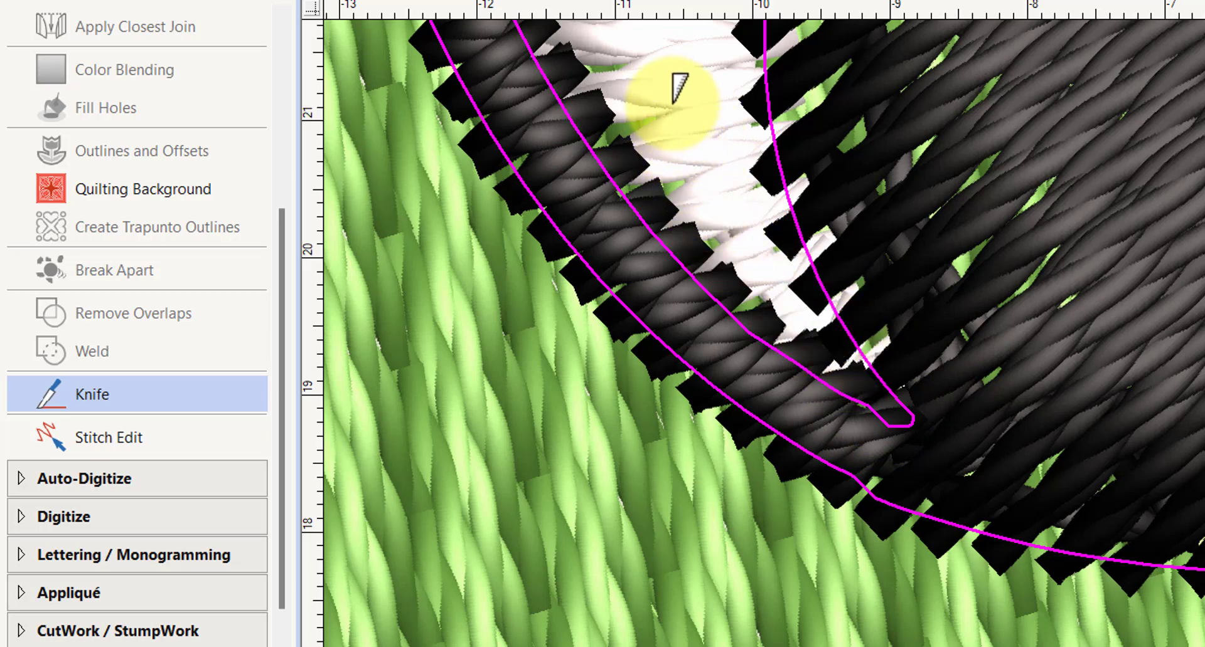
left_click(886, 411)
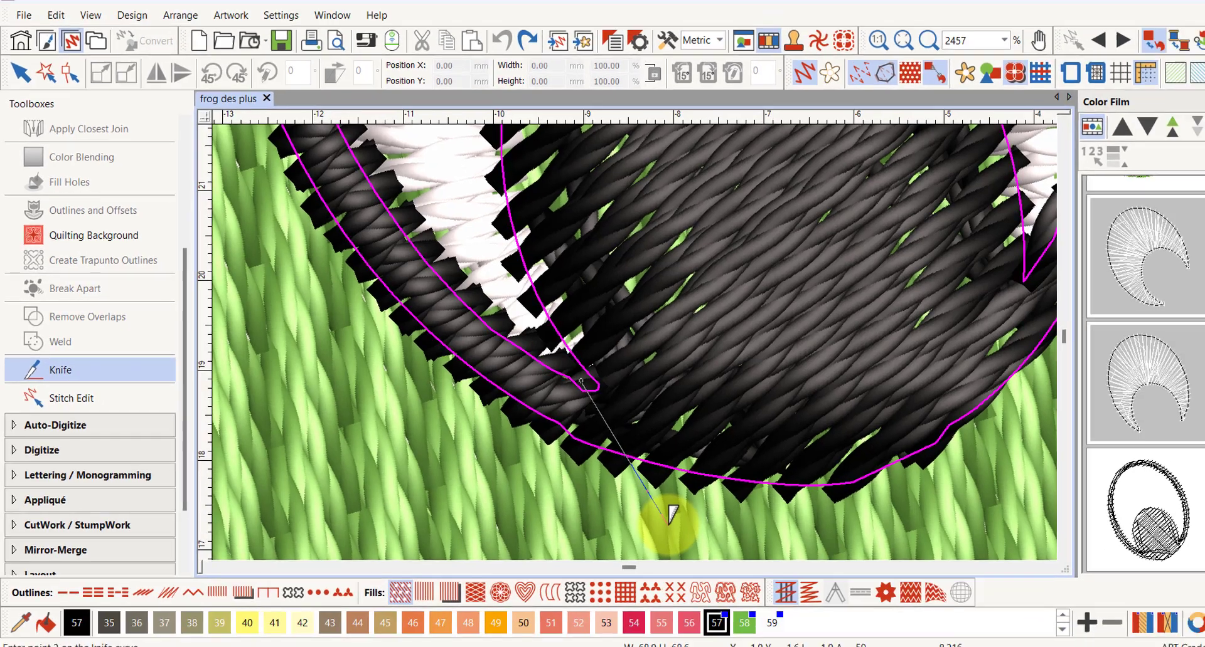
left_click(1013, 615)
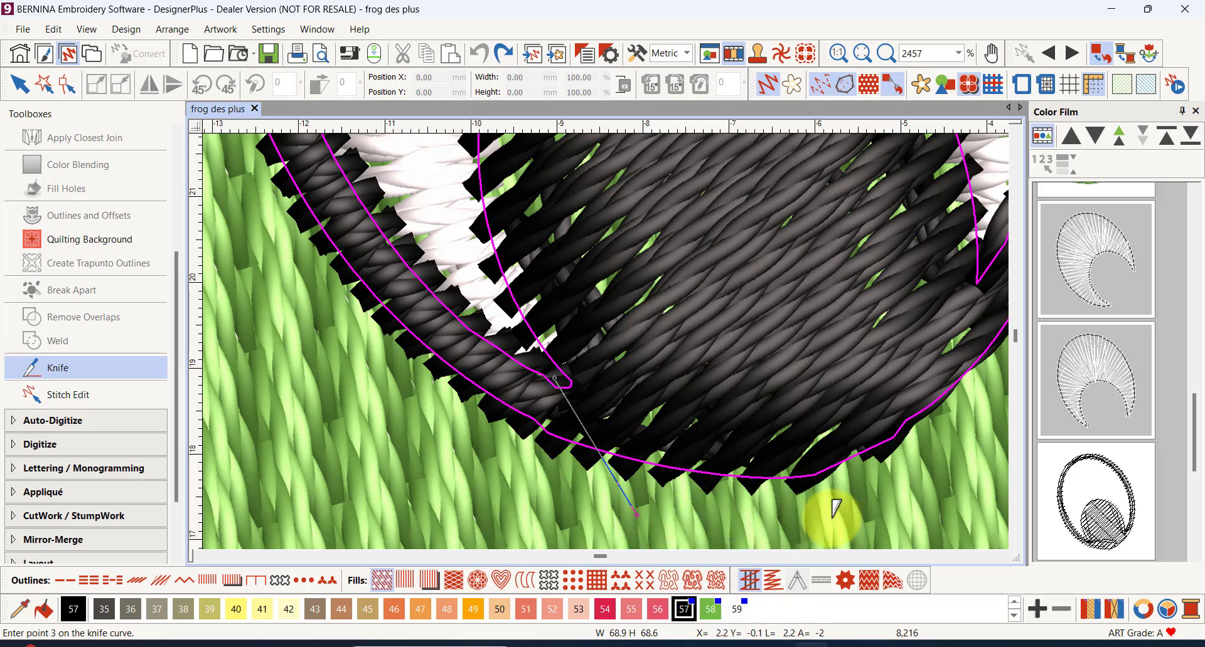
left_click(859, 516)
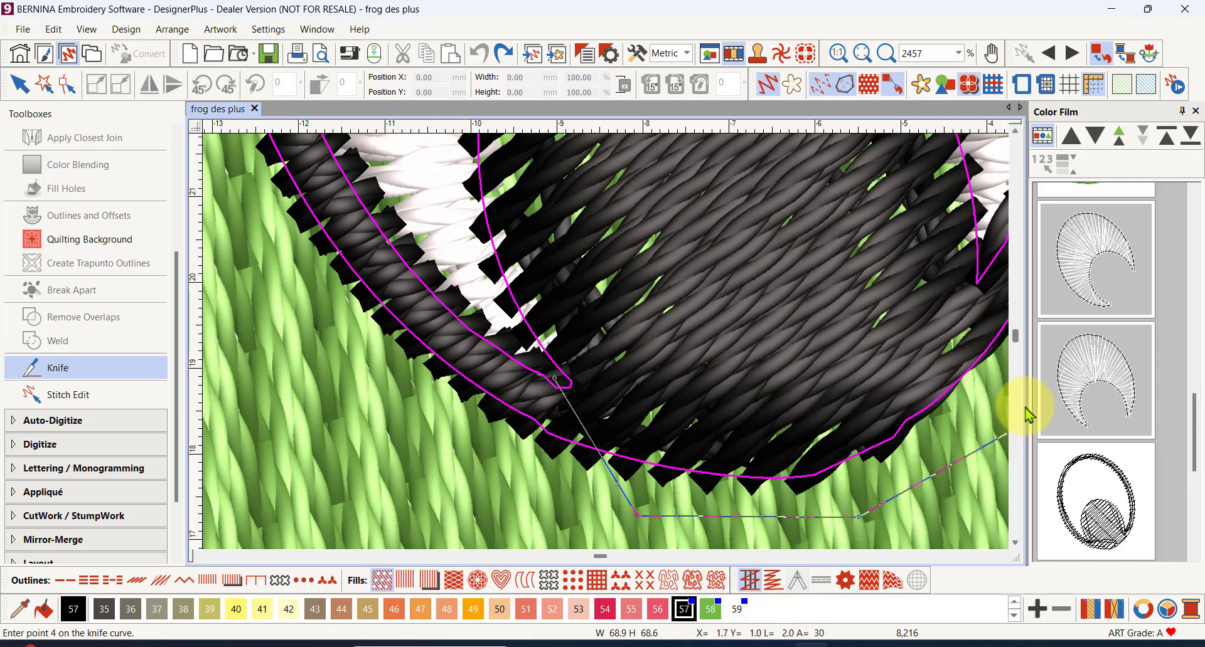
scroll(607, 333, "down", 2)
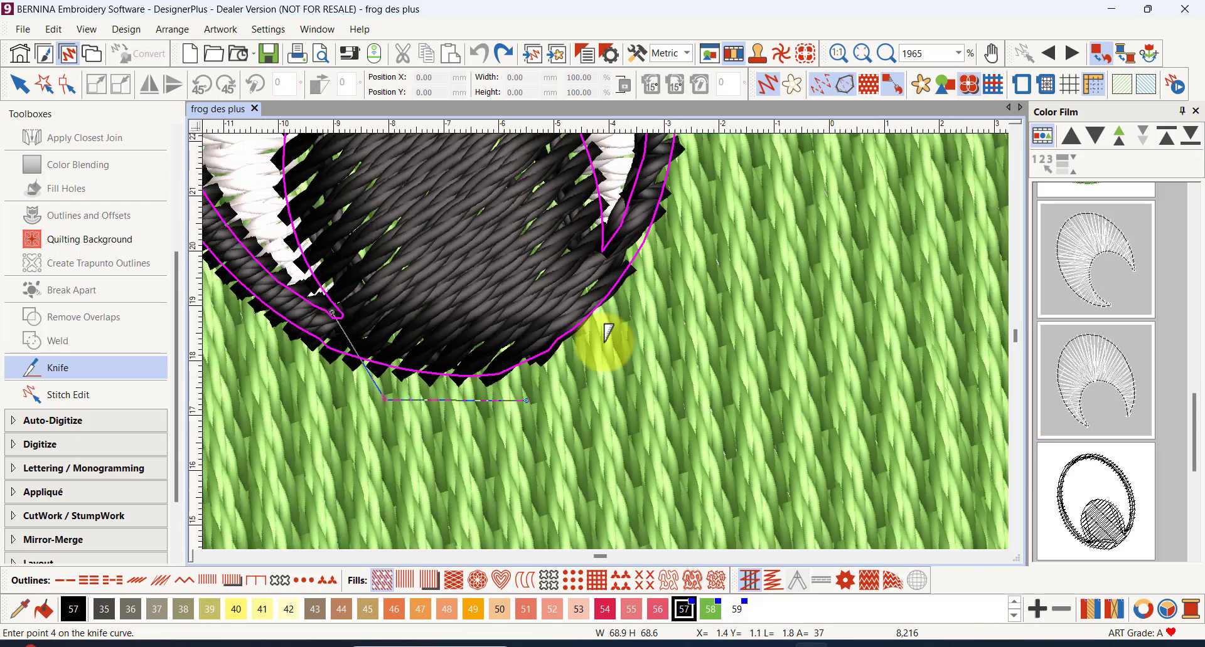
scroll(628, 308, "up", 2)
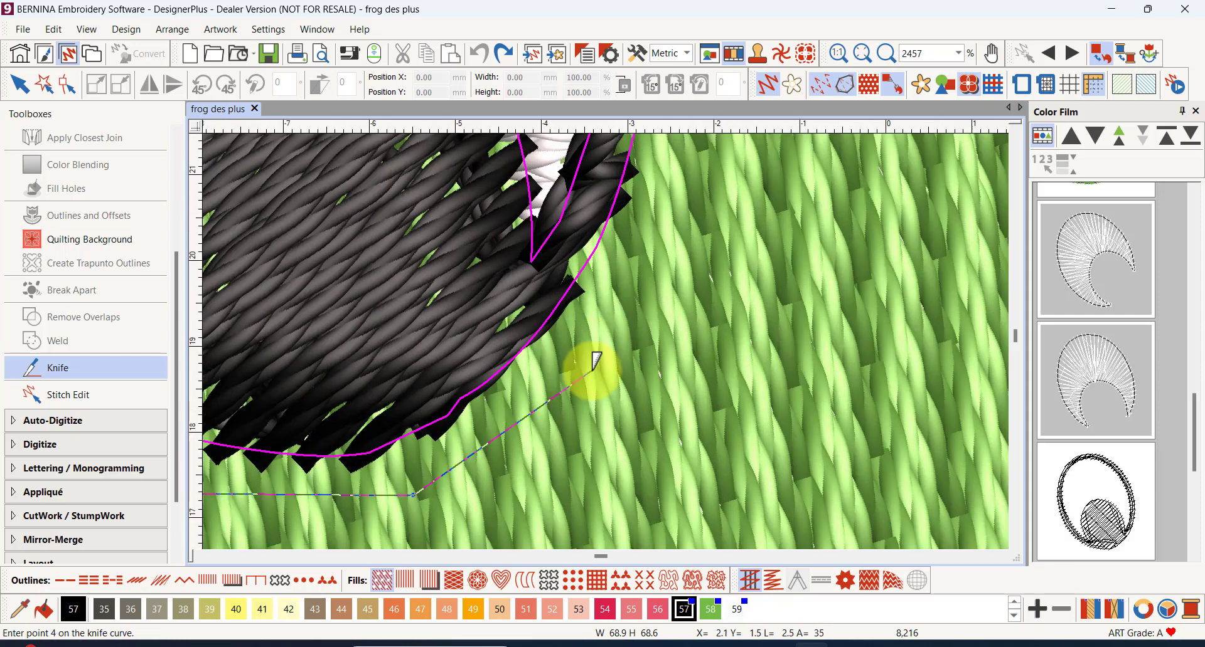
left_click(522, 380)
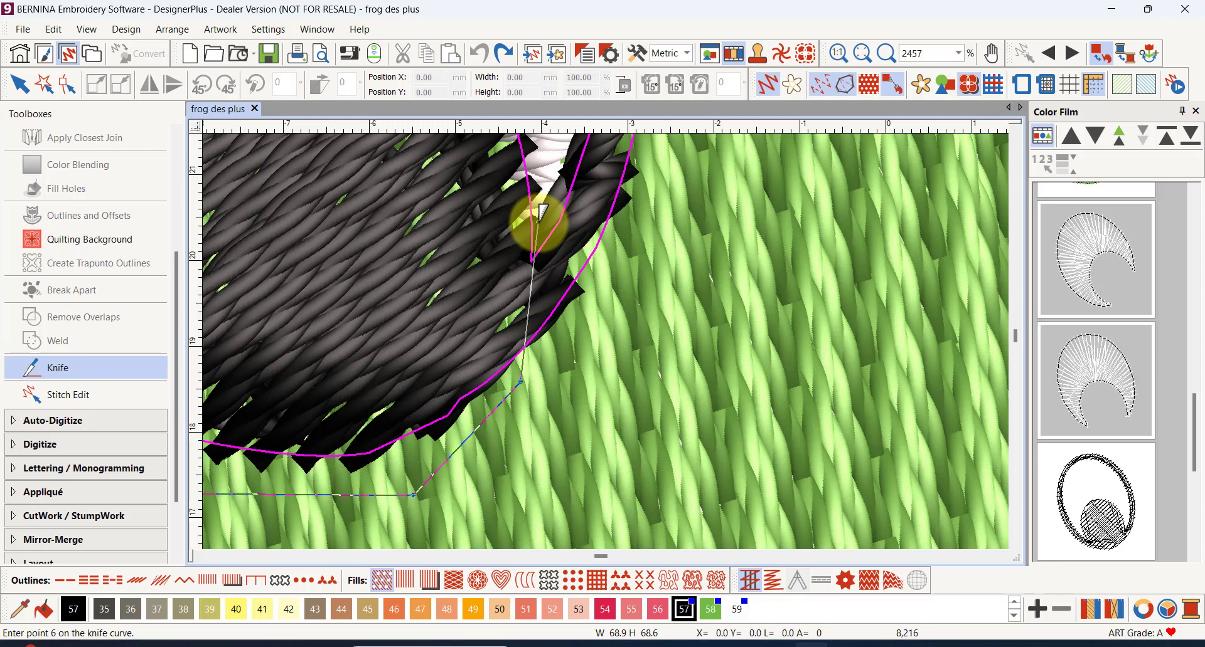
key("Return")
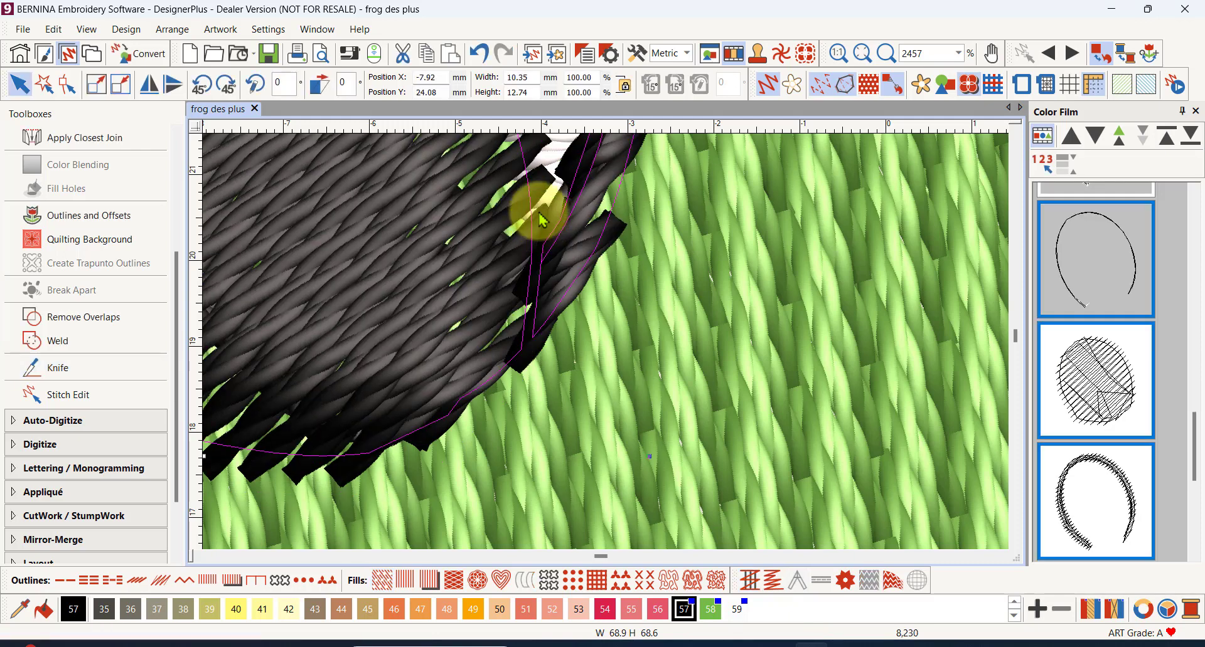
- Examine the cut ends up close and check the separated outline and pupil objects individually
scroll(608, 351, "down", 2)
scroll(610, 370, "up", 6)
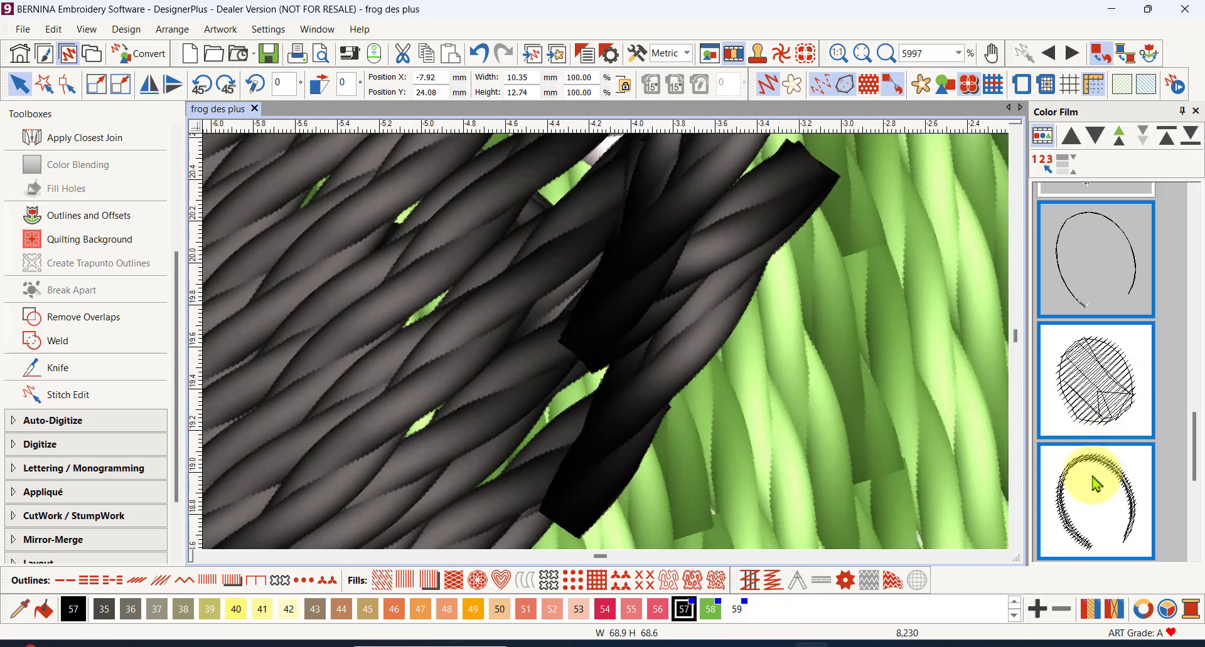
left_click(1106, 495)
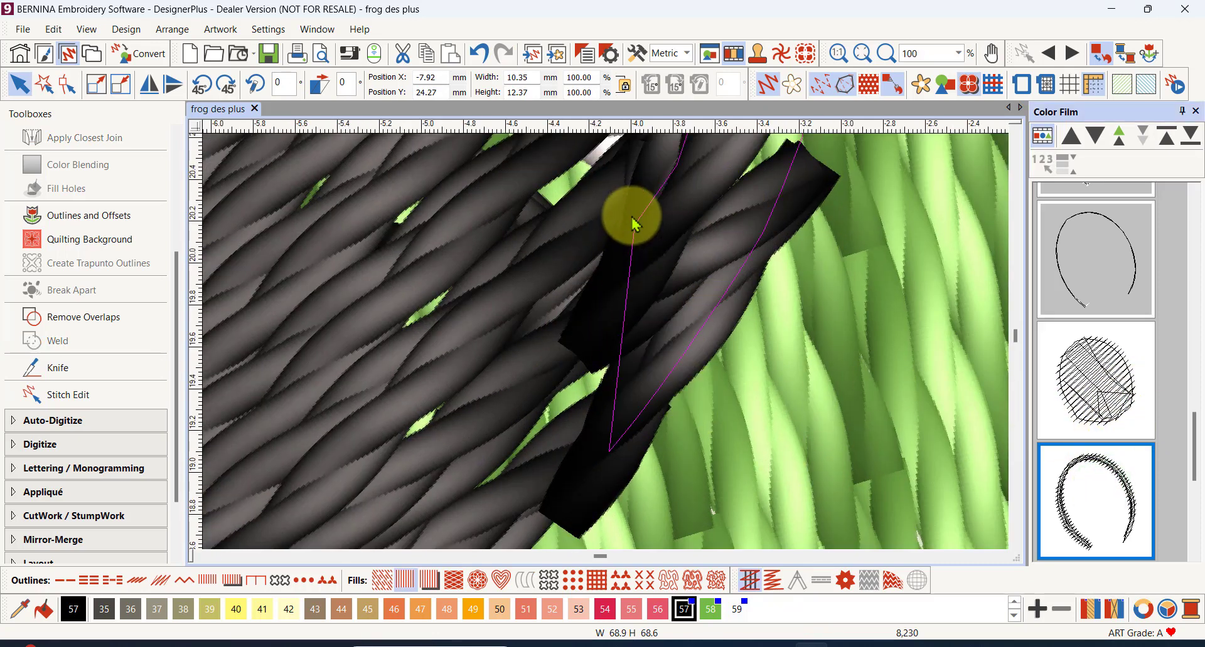
scroll(607, 350, "down", 2)
scroll(606, 350, "down", 6)
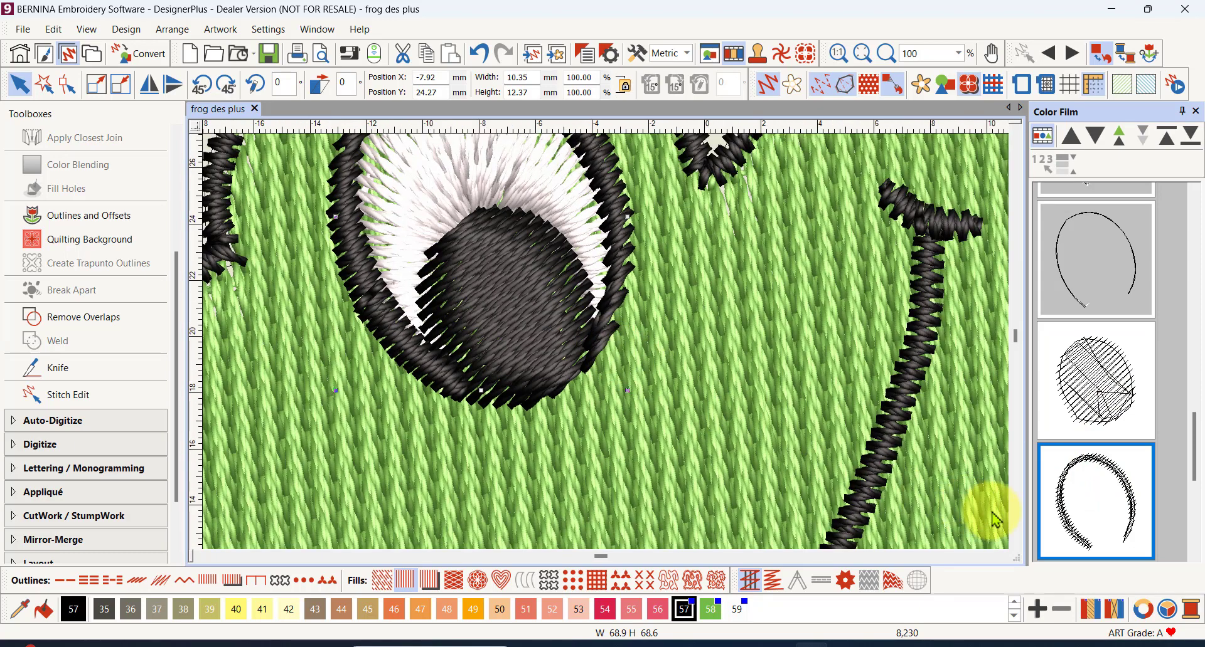
left_click(1107, 511)
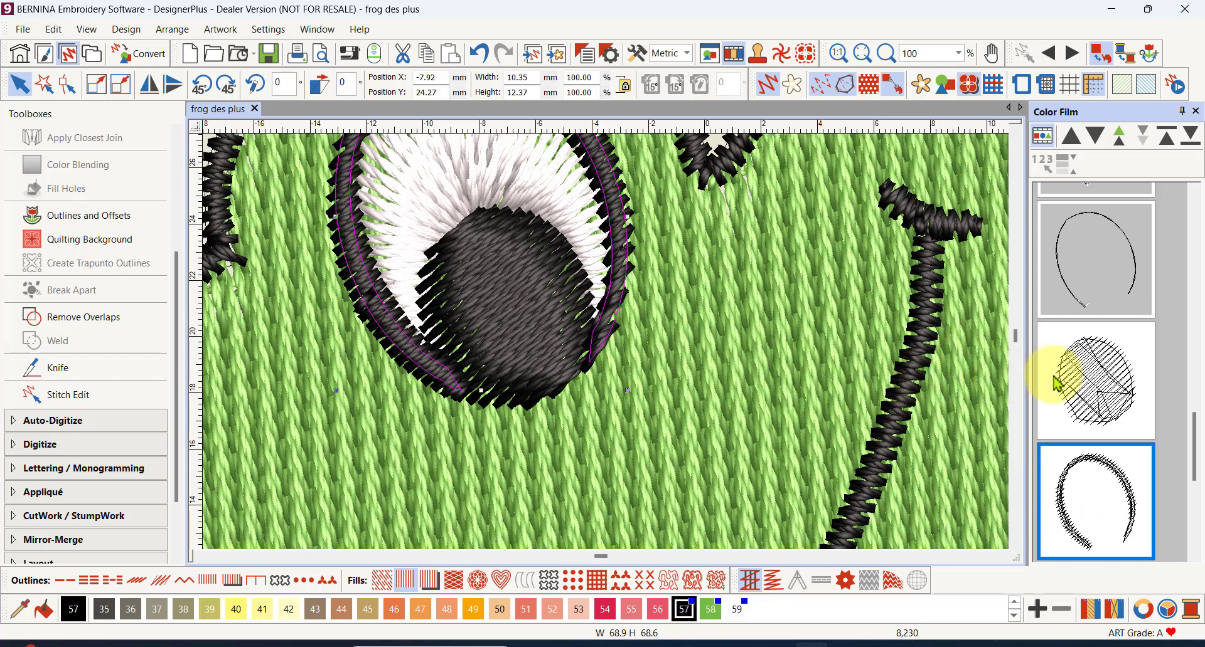
left_click(1091, 400)
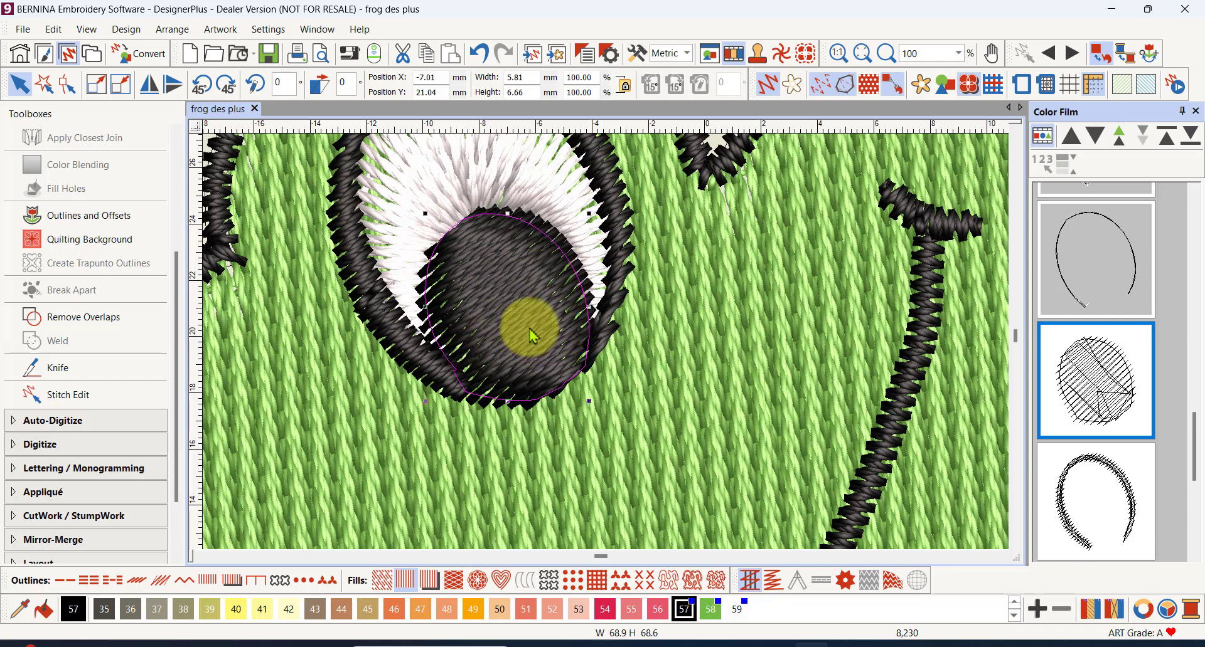
- Add stitch angles across the upper eye's separated black outline at its left side, top and right side, and regenerate its stitches
left_click(1099, 492)
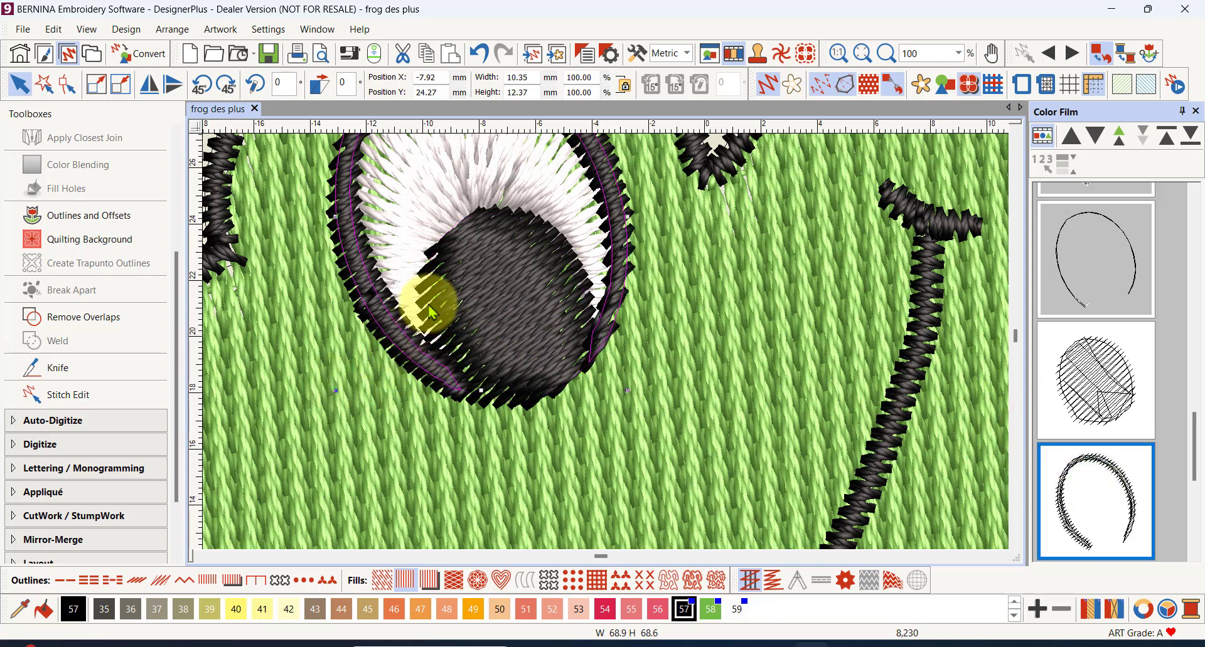
scroll(606, 348, "up", 2)
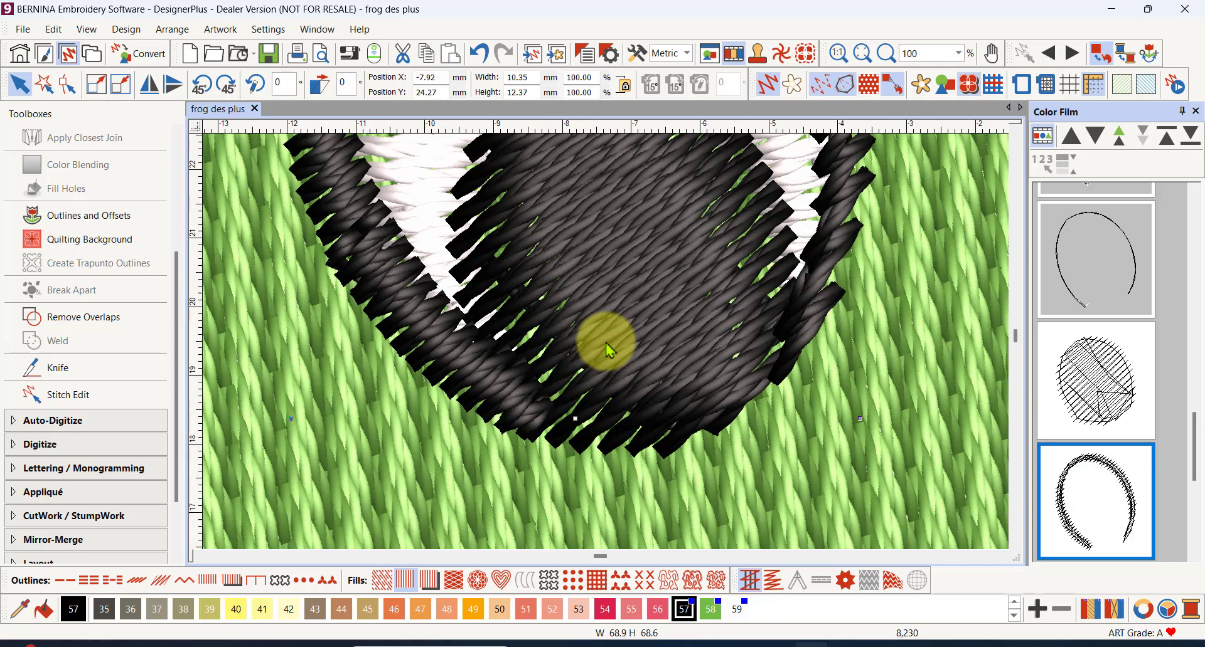
scroll(606, 349, "down", 4)
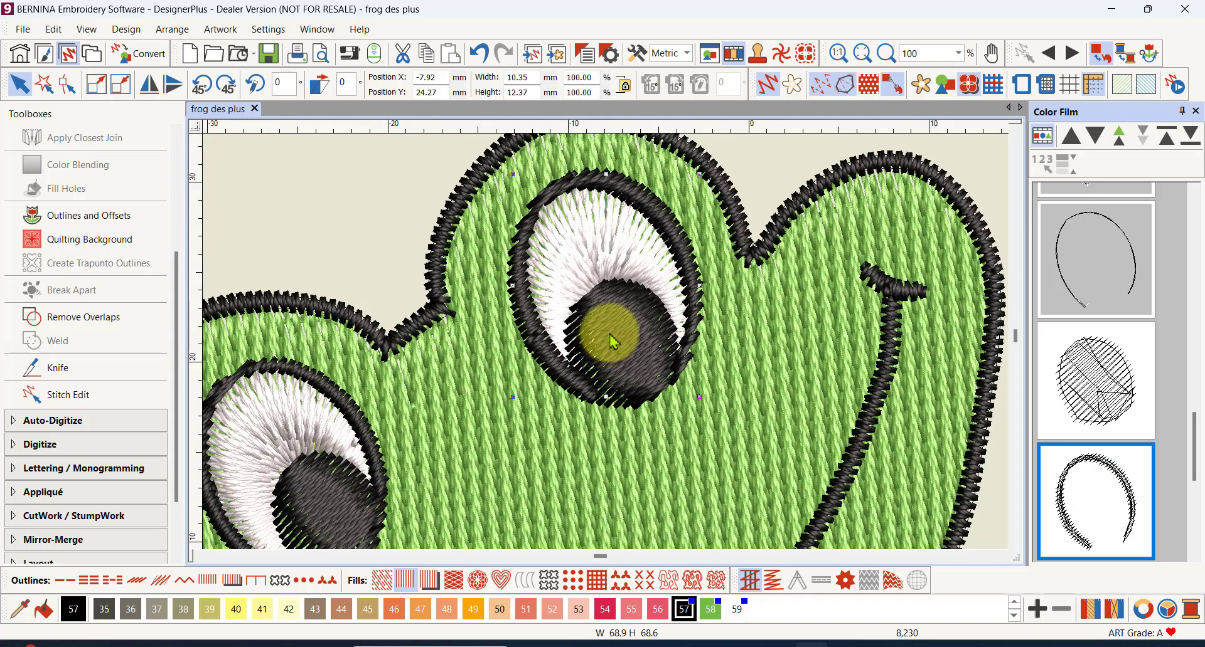
scroll(610, 341, "down", 1)
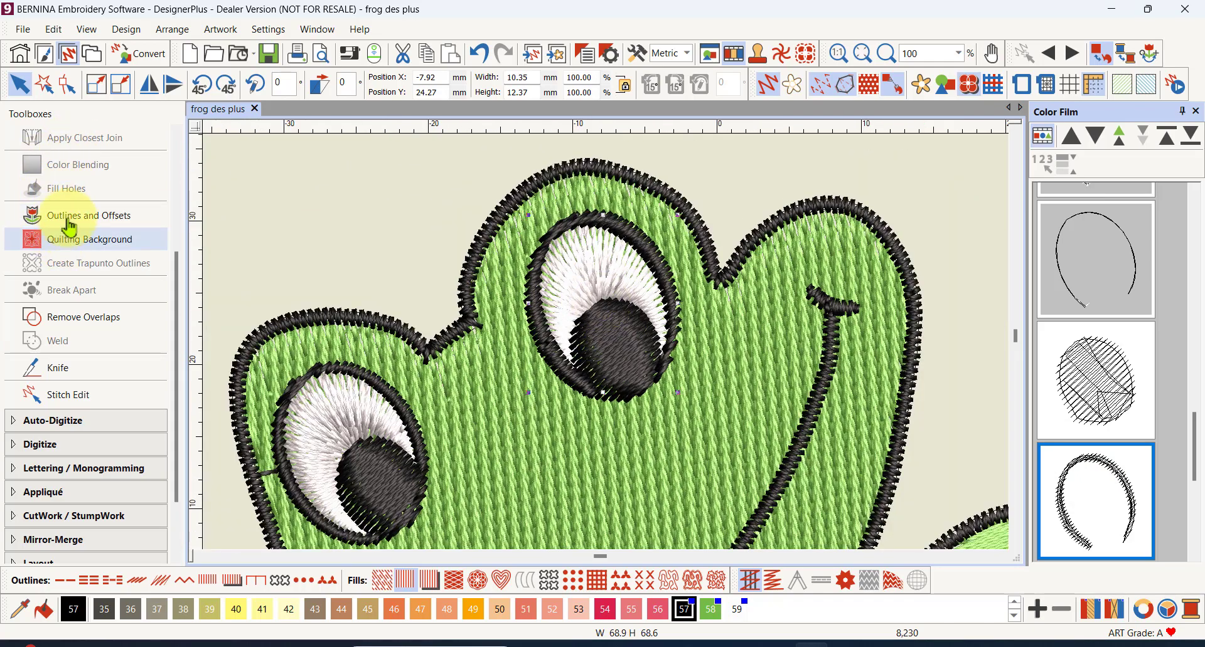
left_click_drag(180, 305, 178, 162)
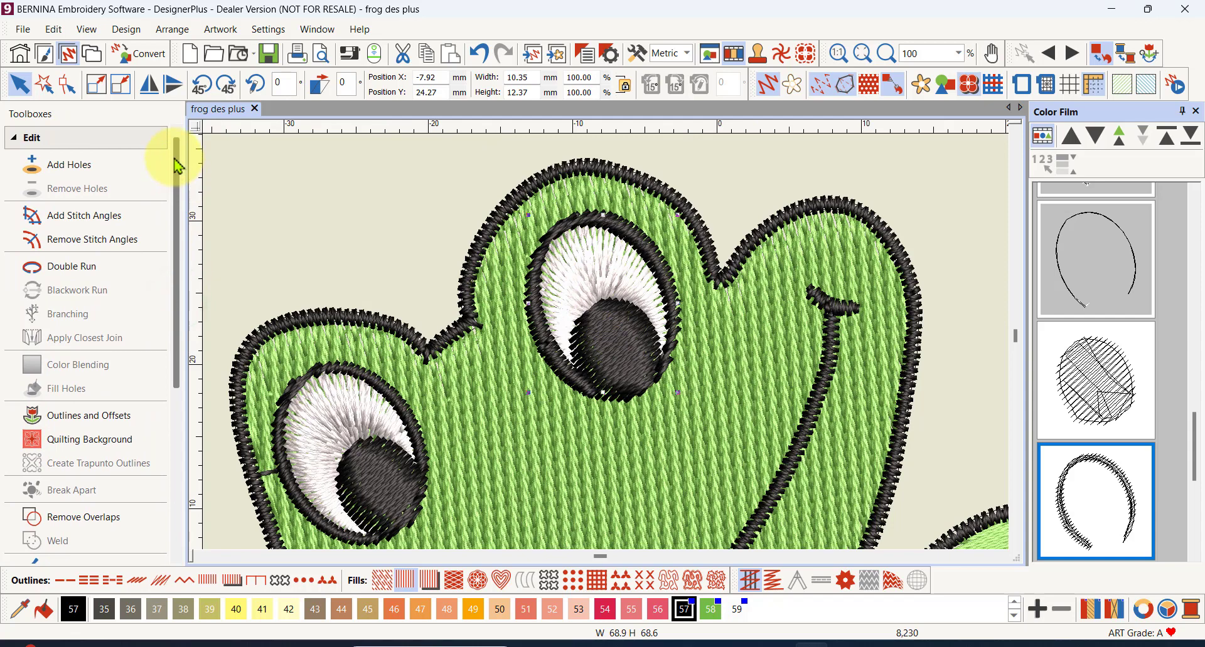
left_click(72, 223)
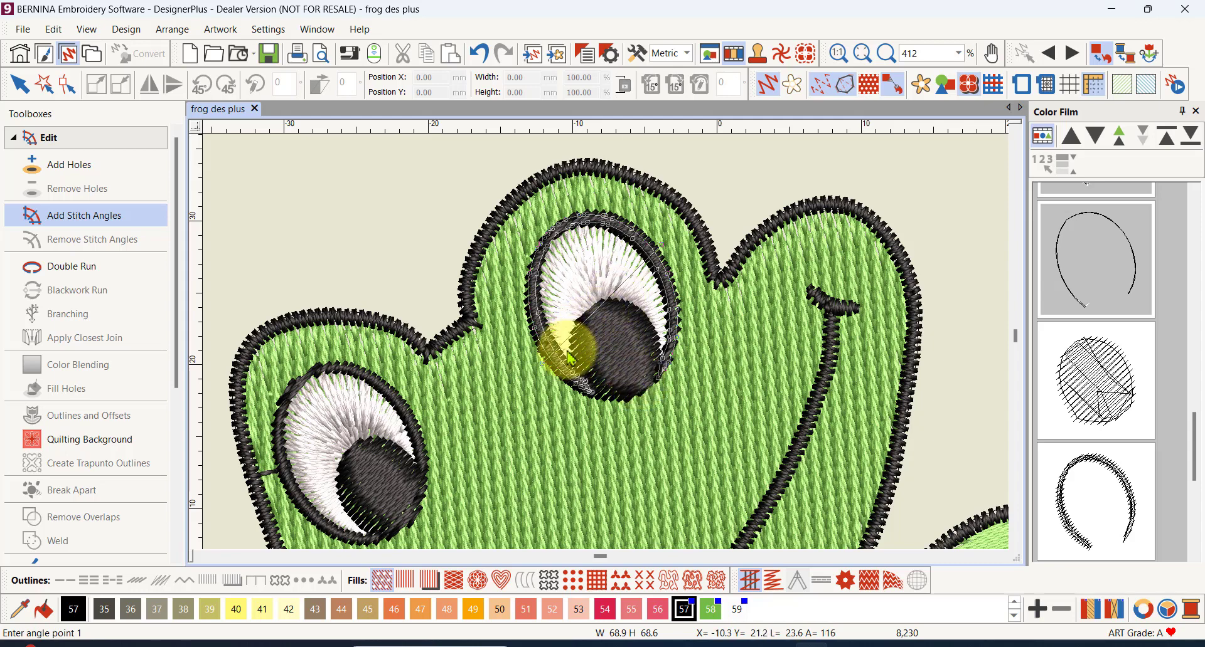
left_click(562, 332)
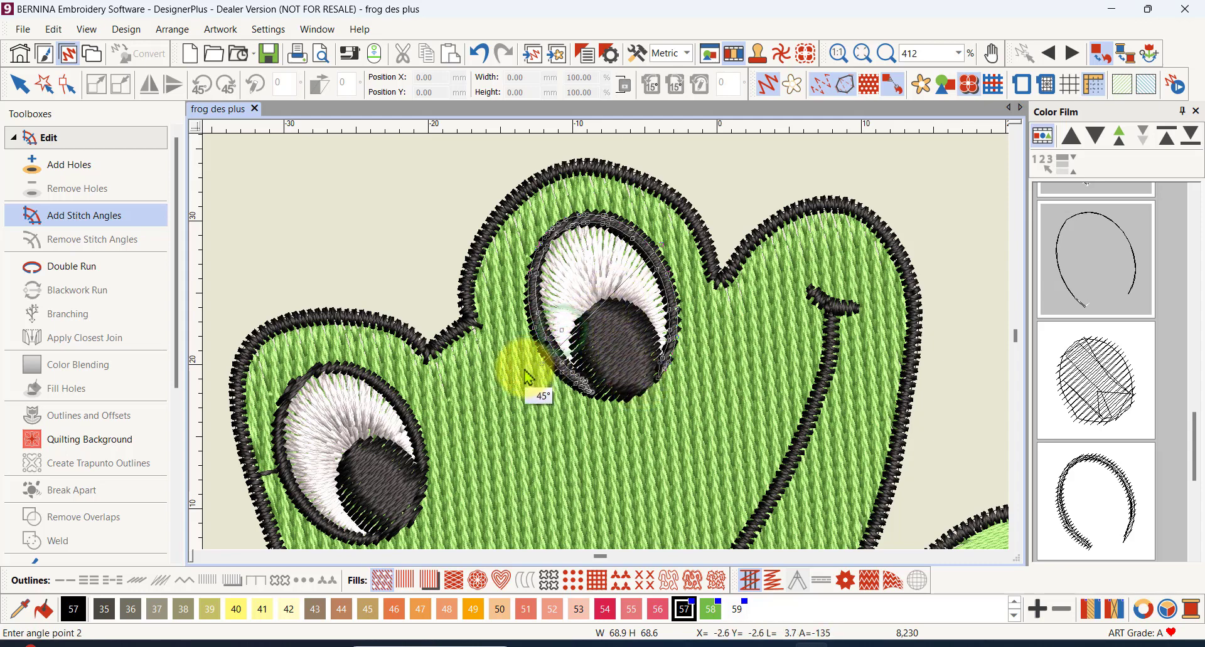
left_click(524, 368)
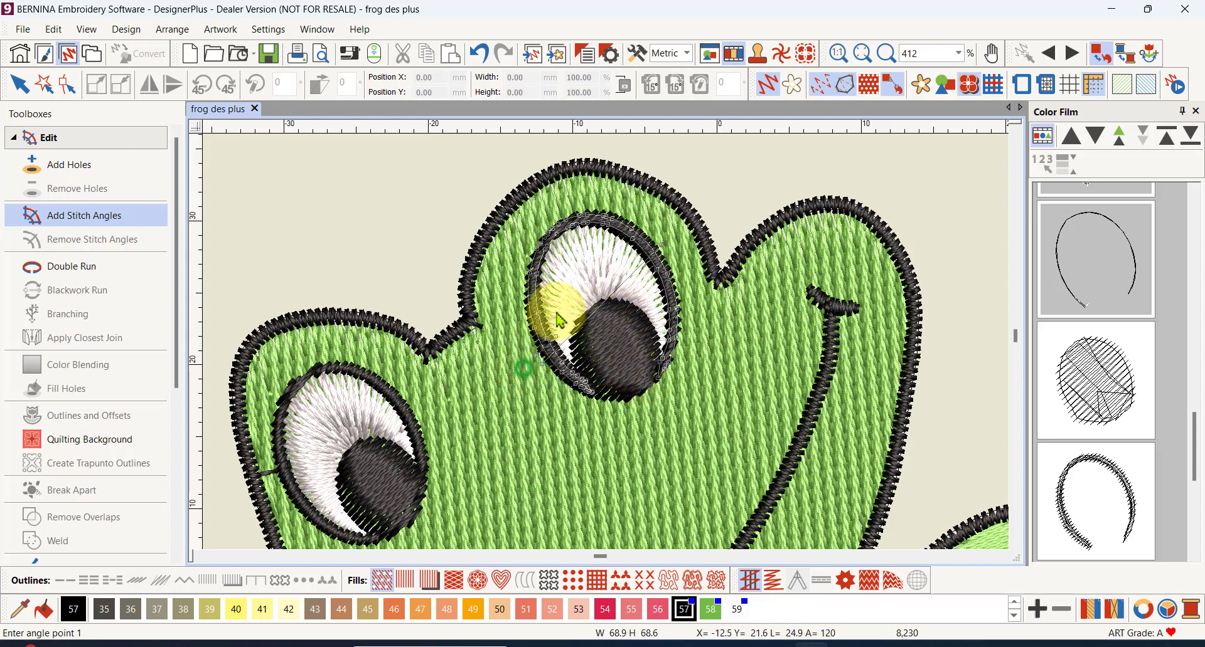
left_click(505, 271)
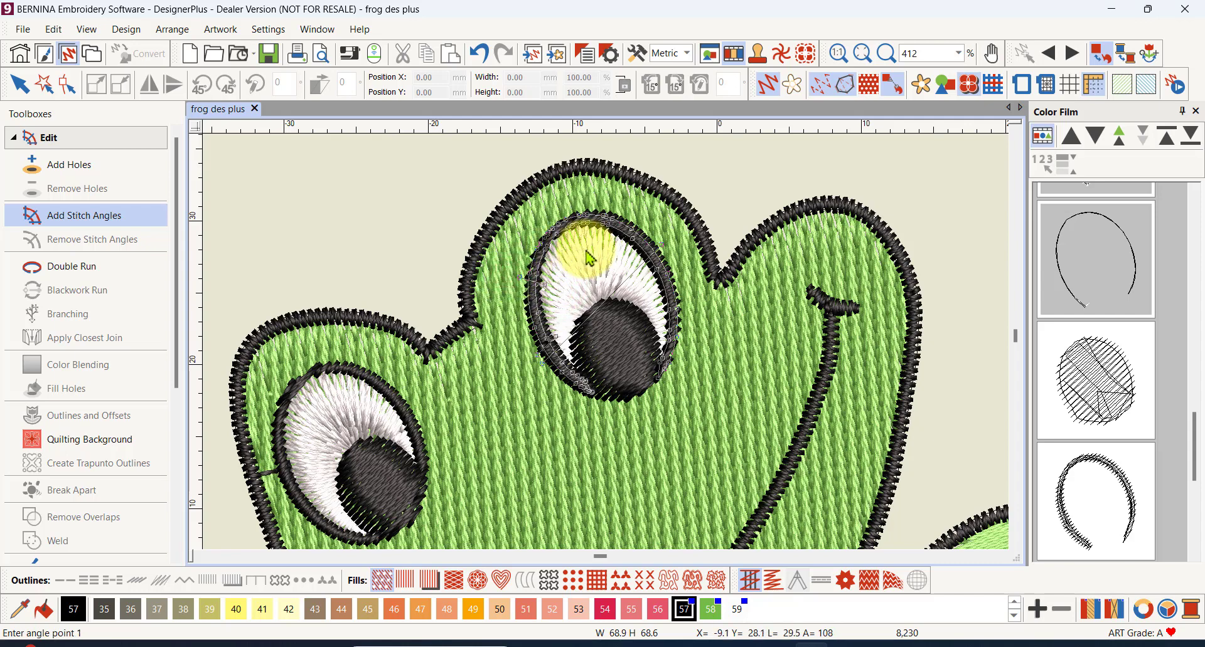
left_click(554, 205)
left_click(617, 253)
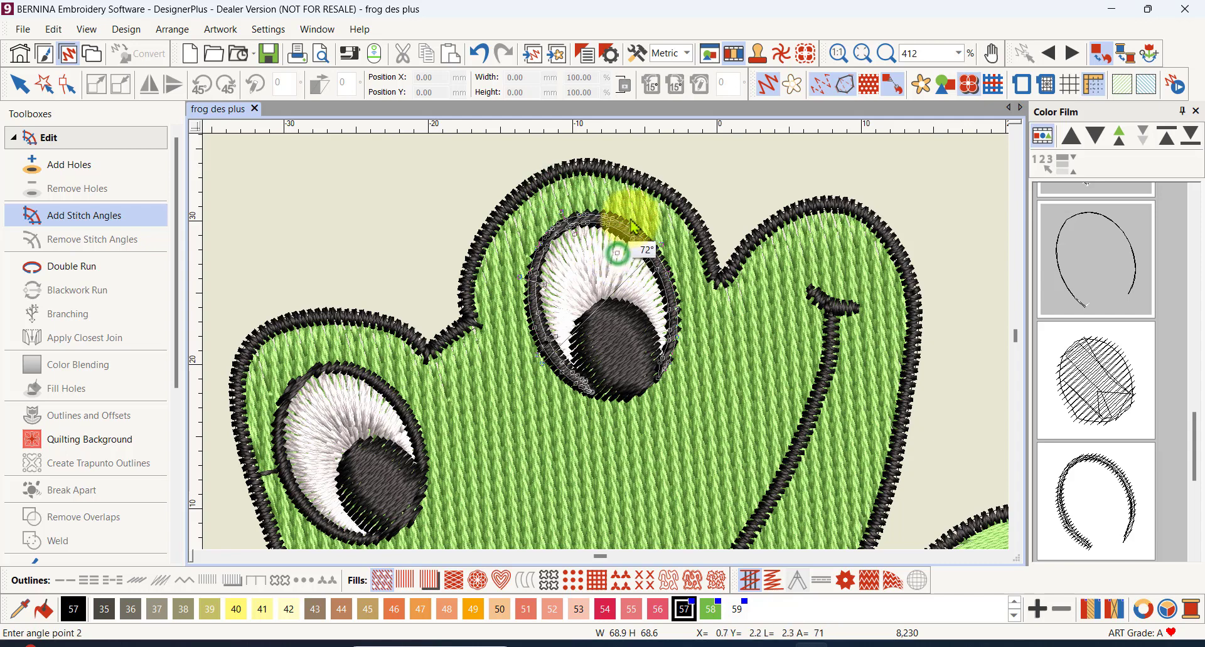
left_click(638, 202)
left_click(651, 292)
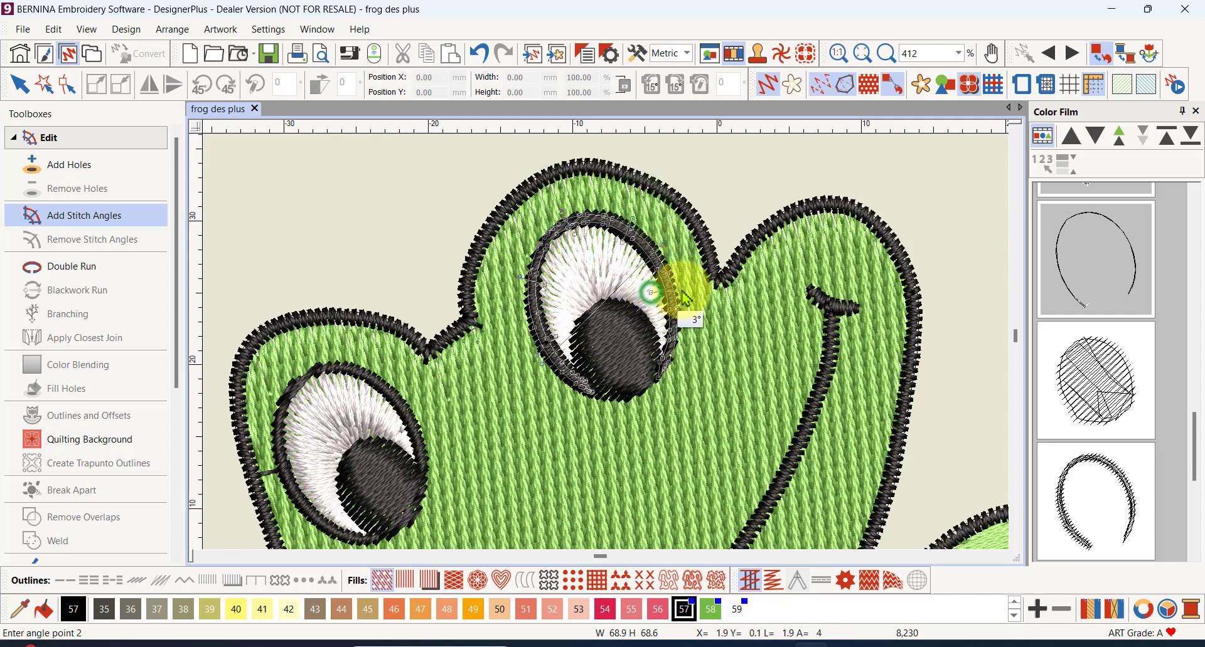
left_click(693, 290)
left_click(654, 317)
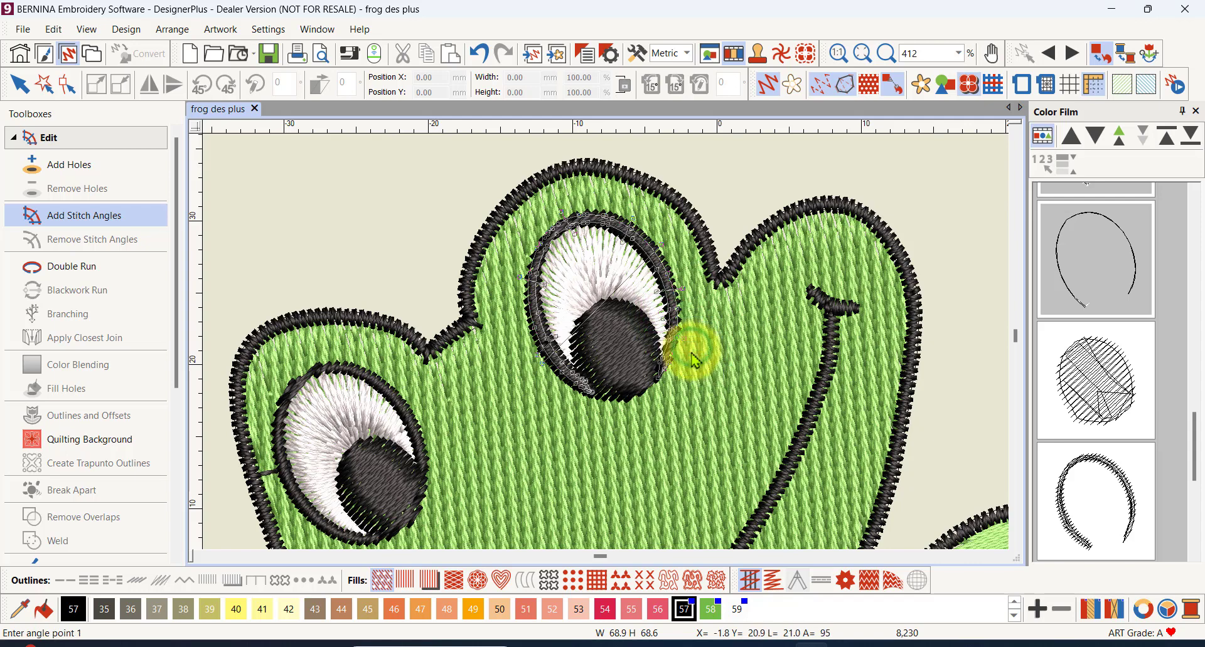
key("Return")
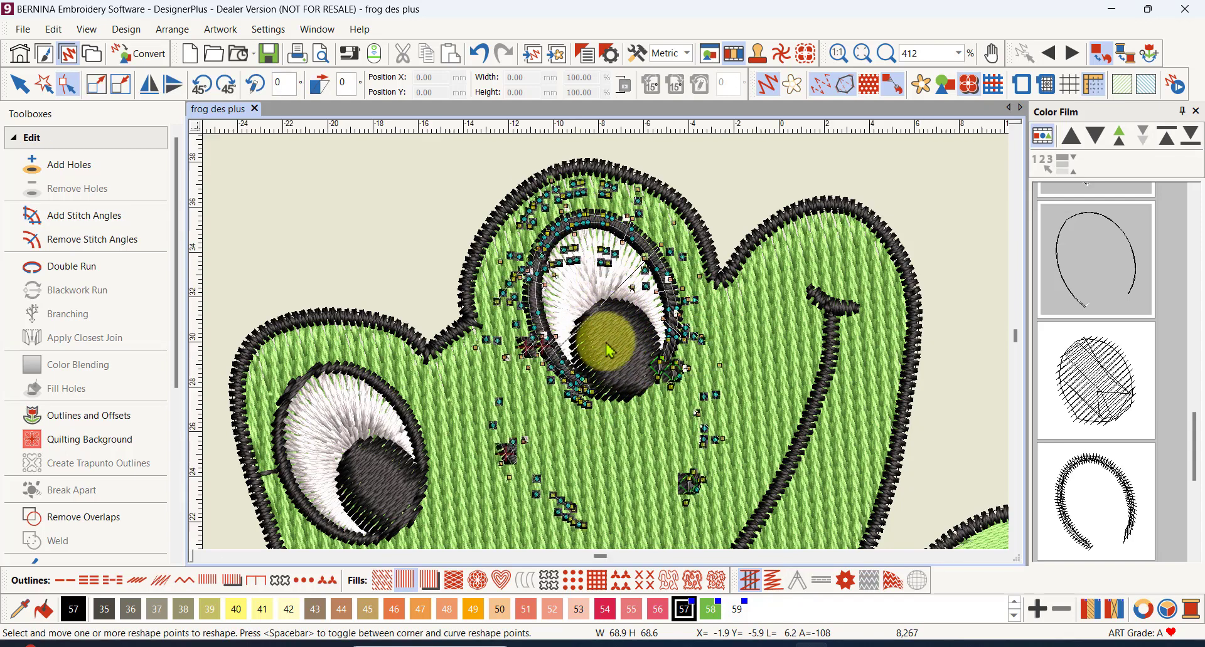
- Inspect the restitched black outline around the upper eye with the outline object selected
scroll(592, 357, "up", 2)
left_click(25, 91)
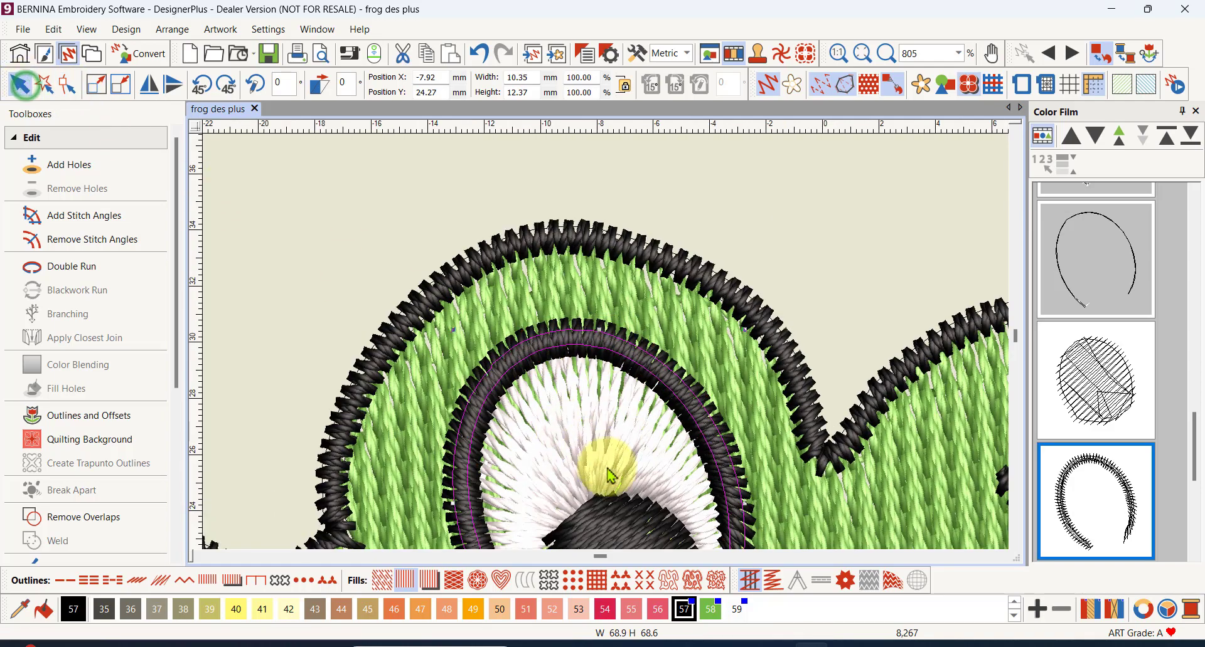
scroll(614, 390, "down", 2)
scroll(606, 349, "up", 1)
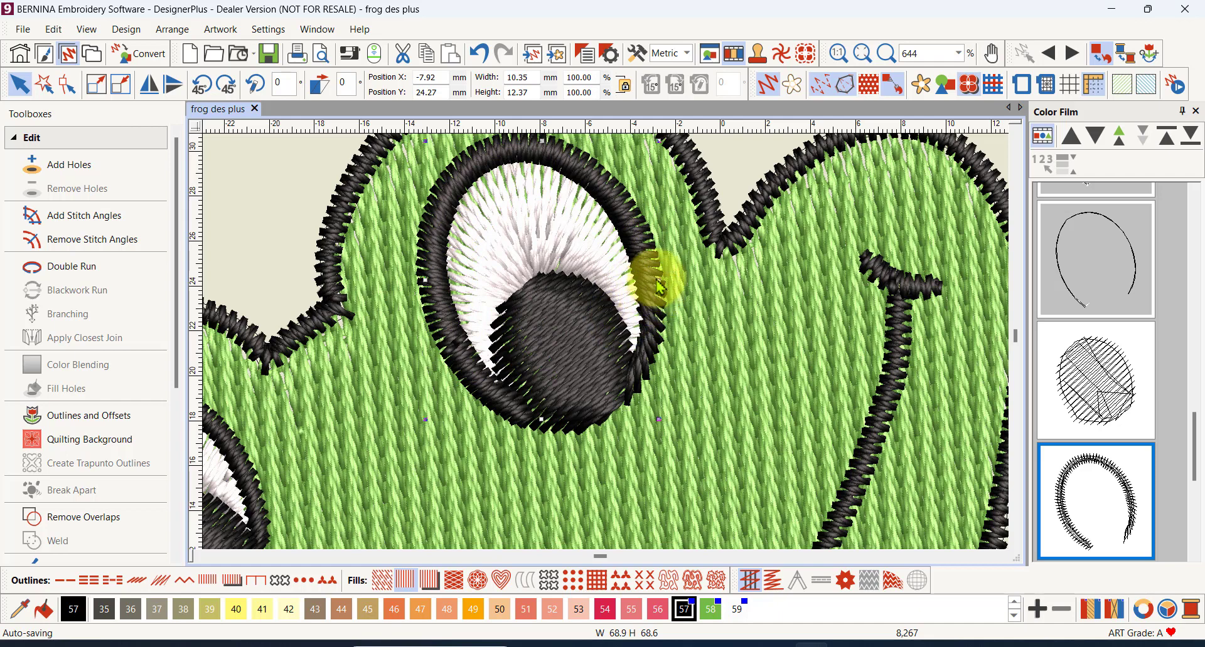
left_click(1119, 496)
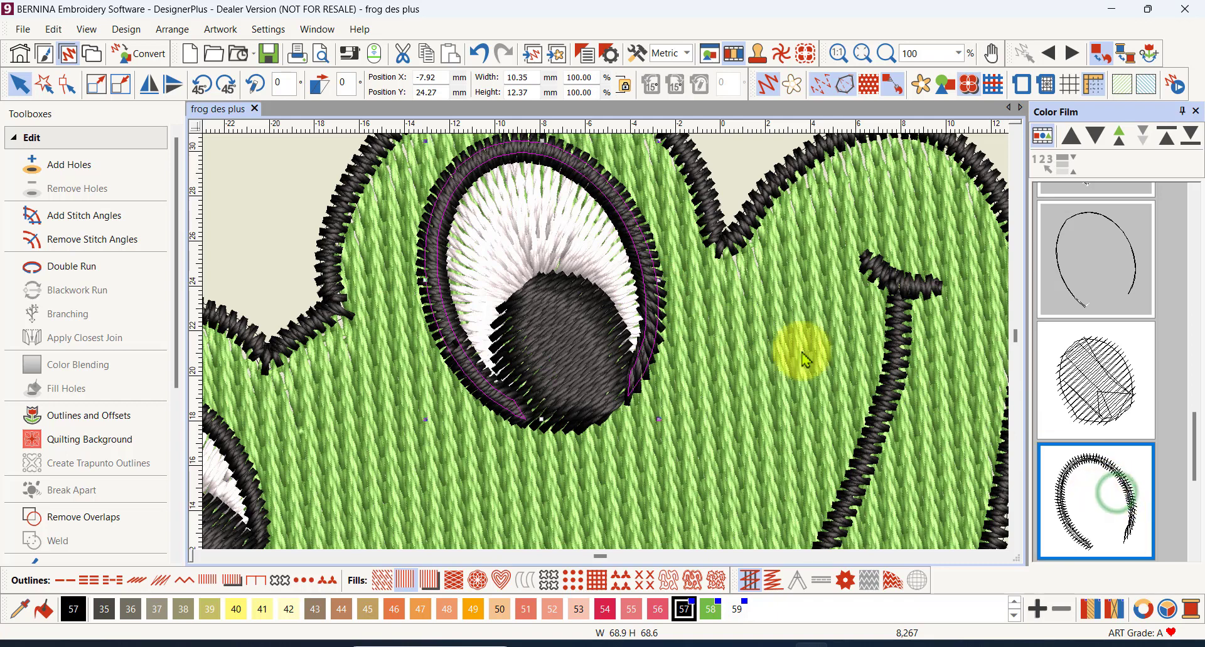
- Reshape the stitch angle on the right side of the upper eye's black outline so its stitches run straight across the outline
left_click(64, 86)
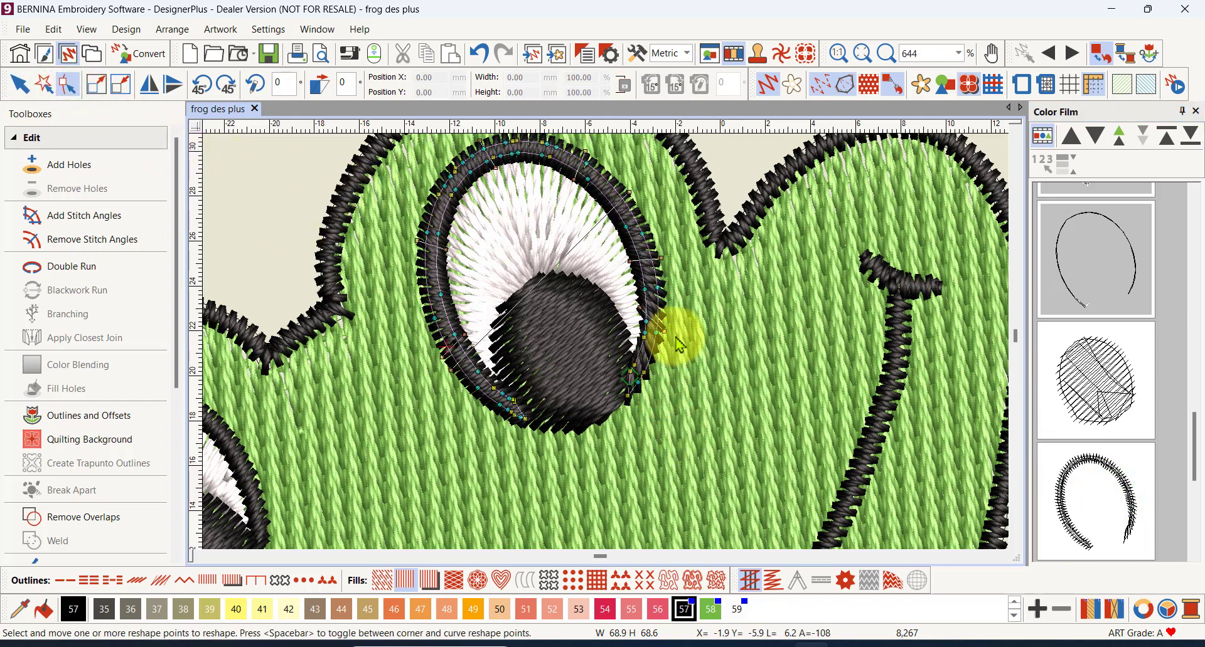
scroll(601, 342, "up", 2)
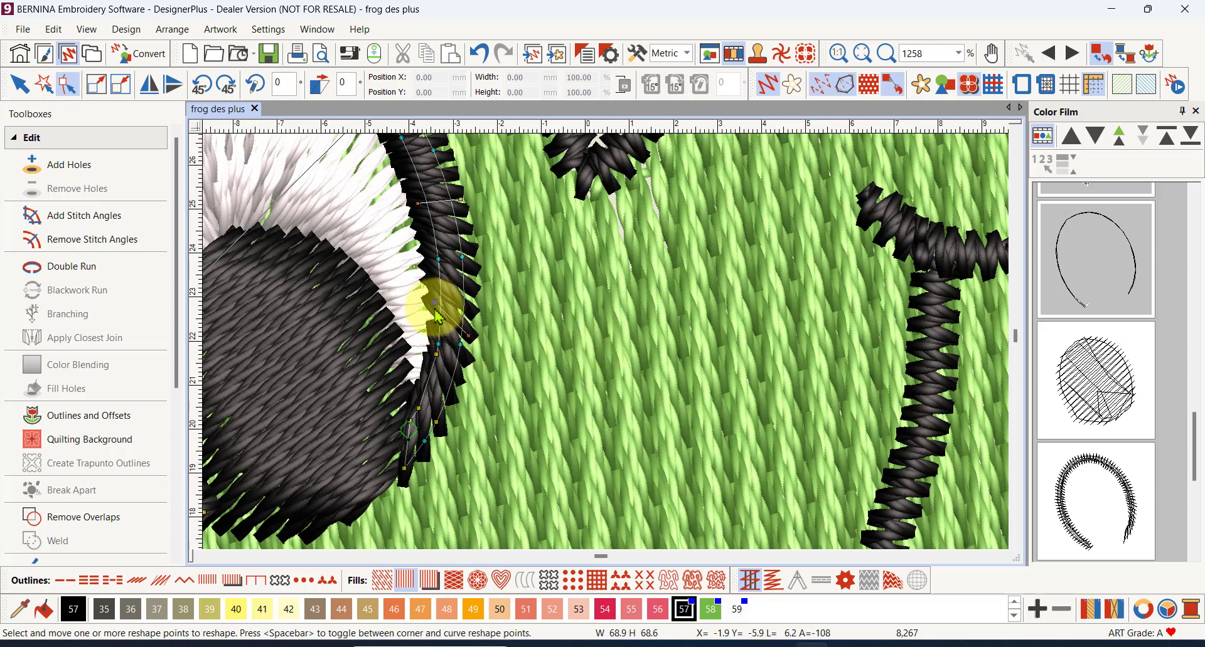
mouse_move(435, 311)
left_mouse_down()
mouse_move(481, 335)
mouse_move(444, 312)
left_mouse_up()
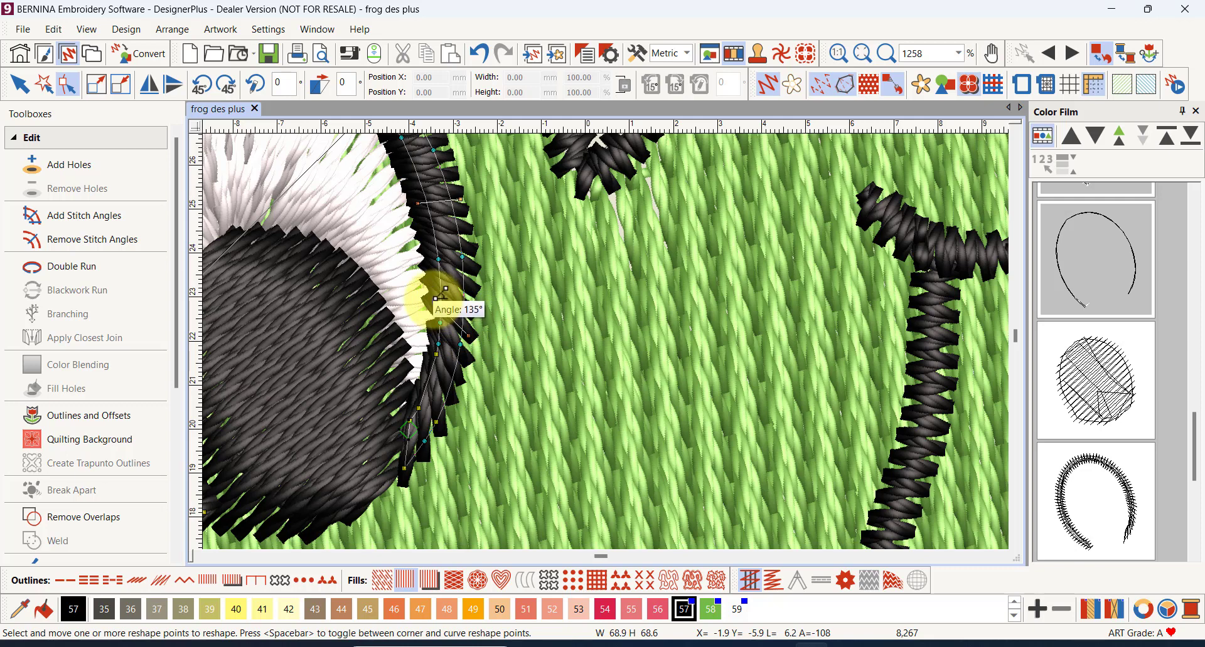
left_click_drag(437, 296, 503, 325)
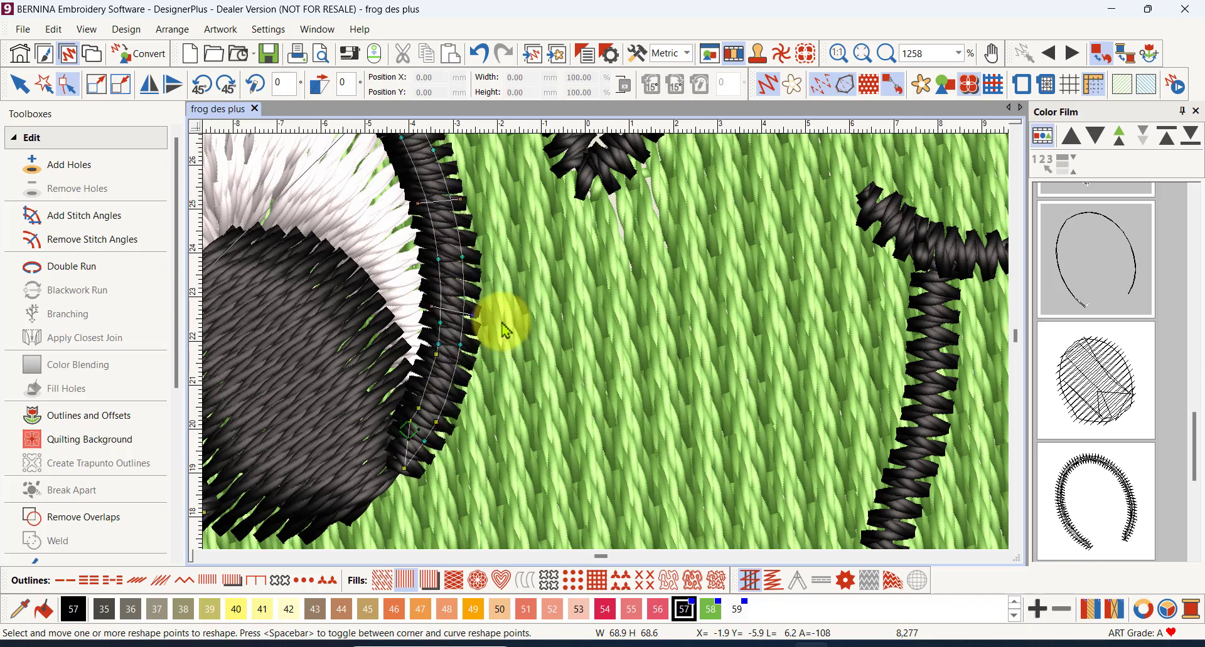
scroll(527, 292, "down", 3)
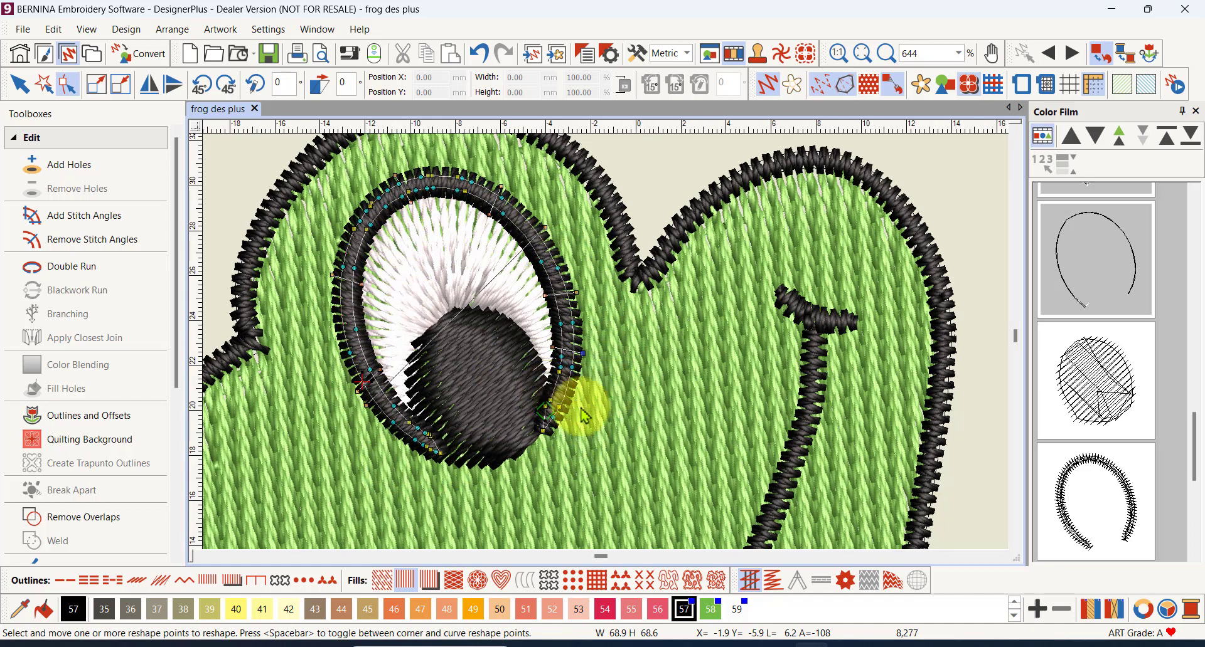
scroll(607, 341, "up", 3)
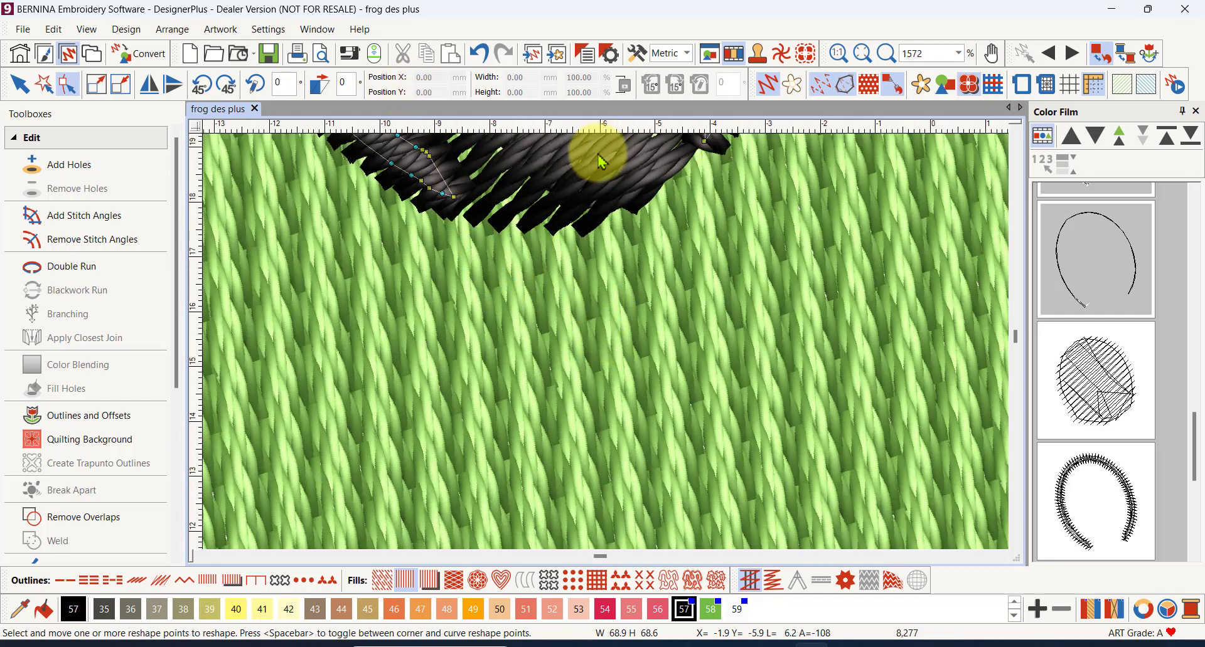
scroll(605, 342, "down", 2)
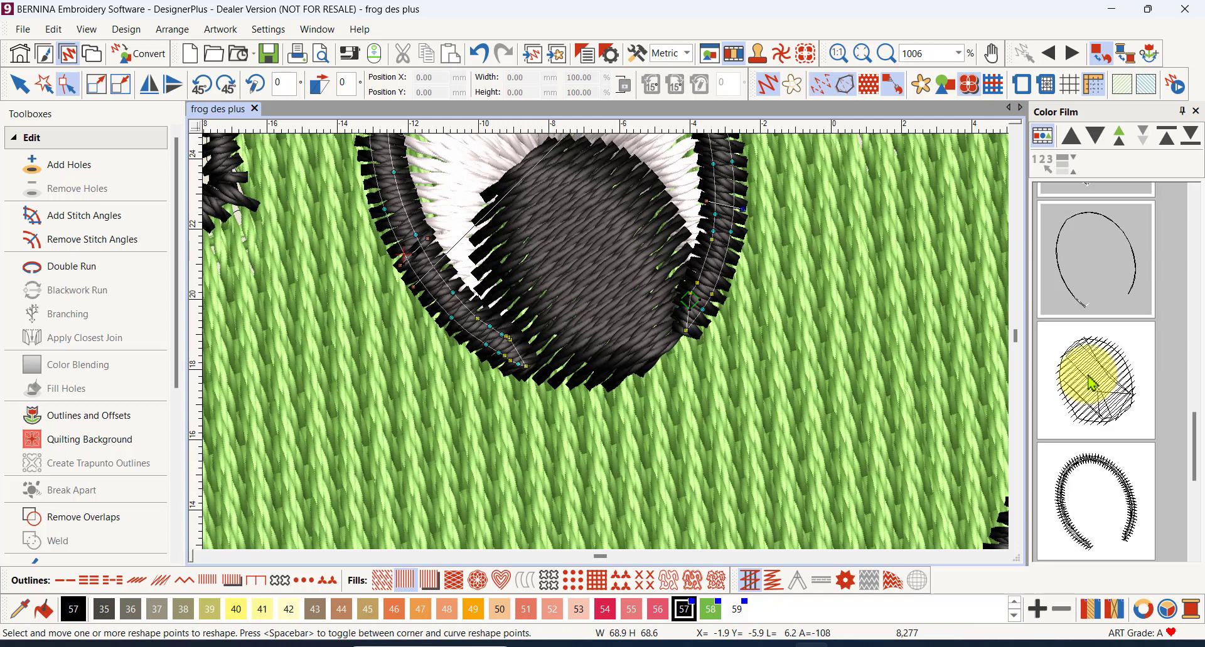
- Move the upper eye's black outline ahead of the pupil in the stitching order and delete the thin single-run outline object
left_click(1103, 510)
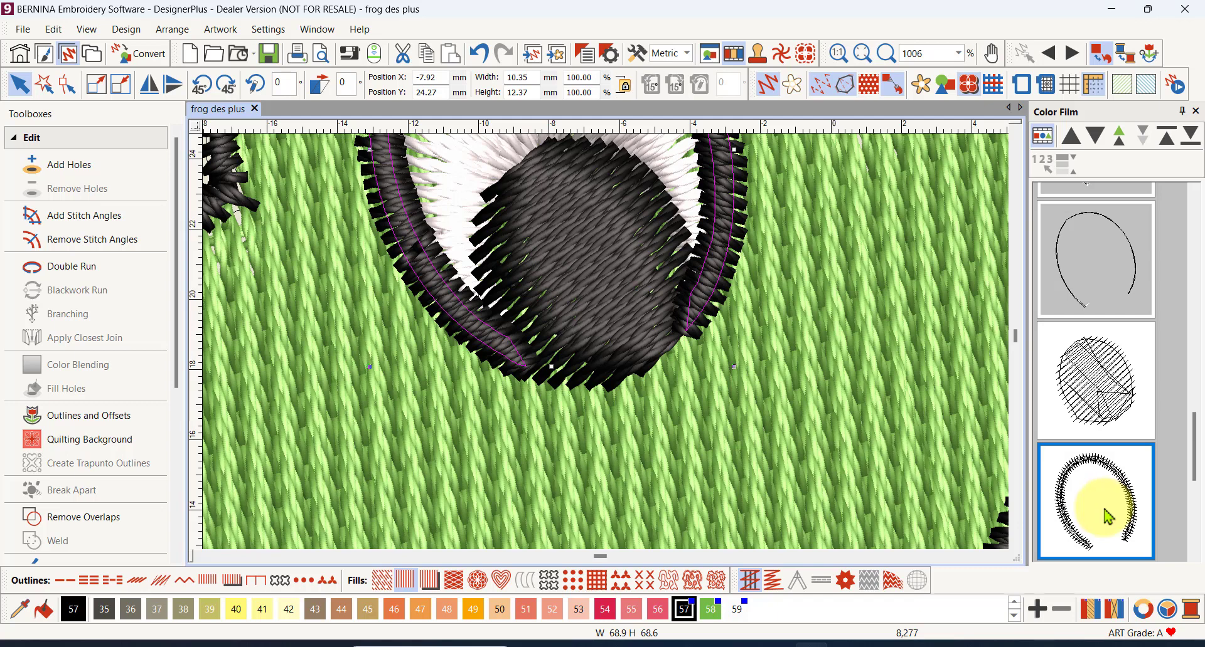
left_click(1072, 139)
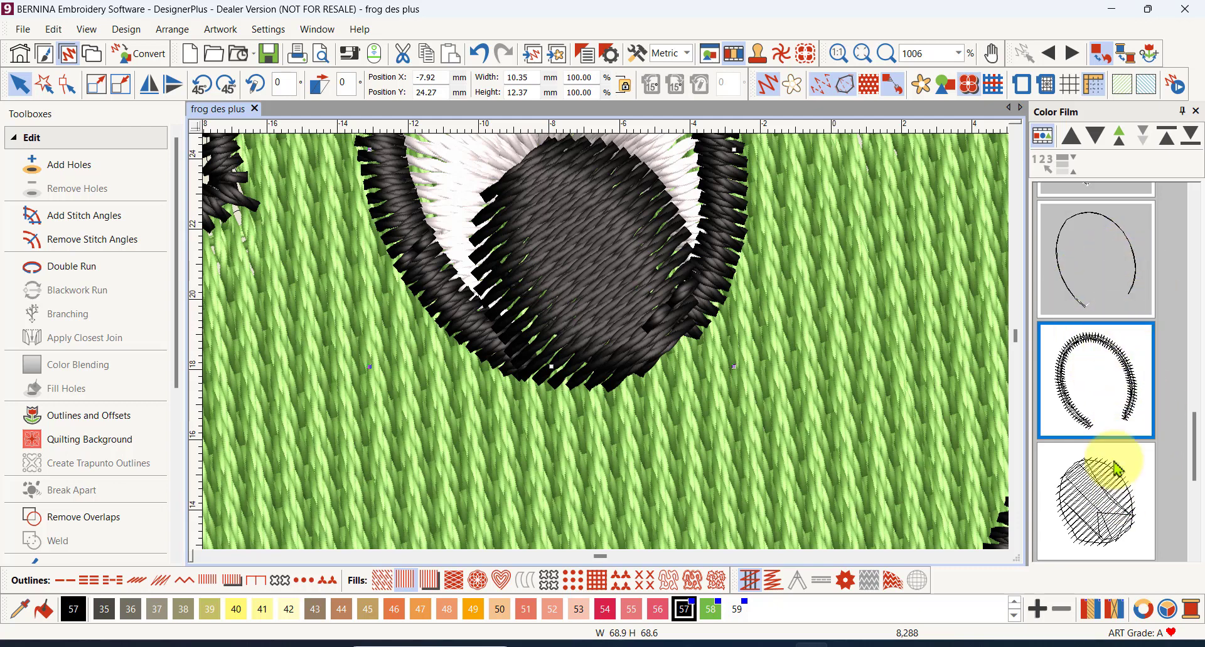
left_click(1099, 260)
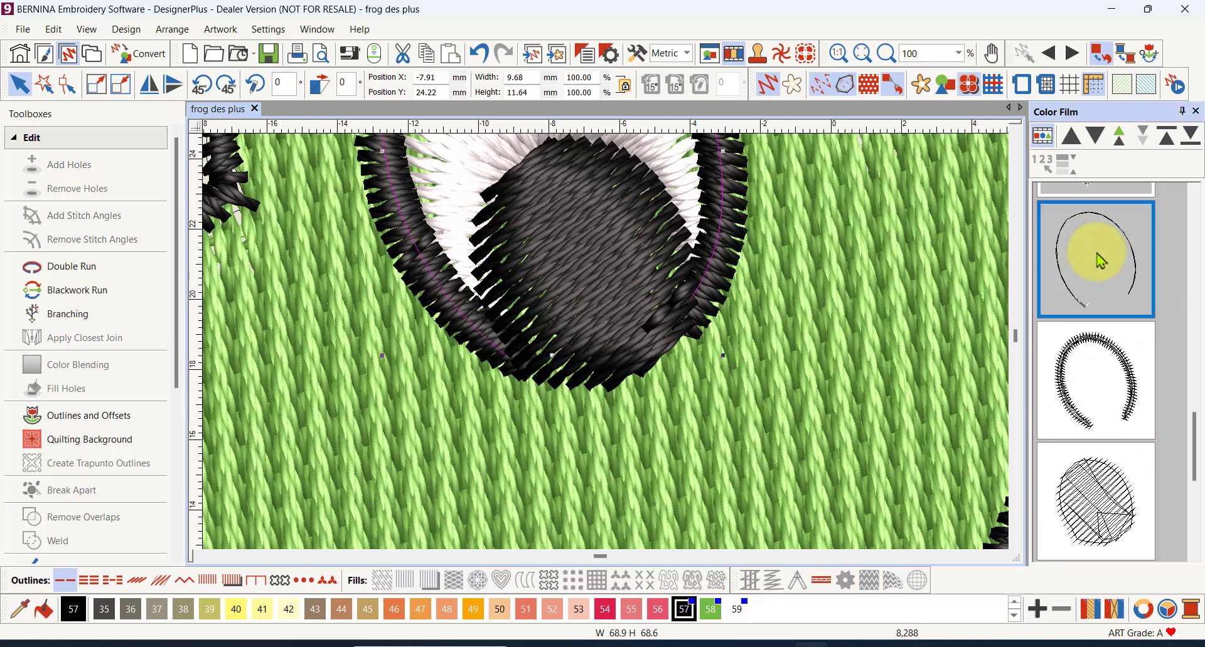
key("Delete")
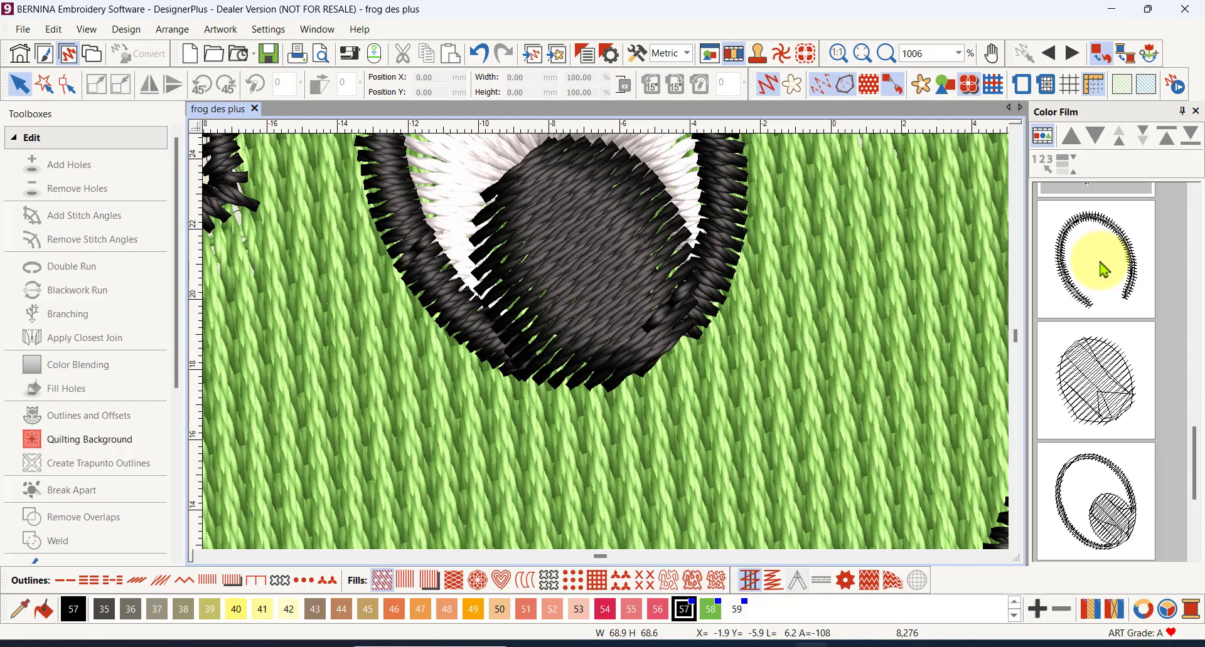
- Extend the lower-right cut end of the black outline underneath the pupil by moving its two end reshape points inward
left_click(1102, 265)
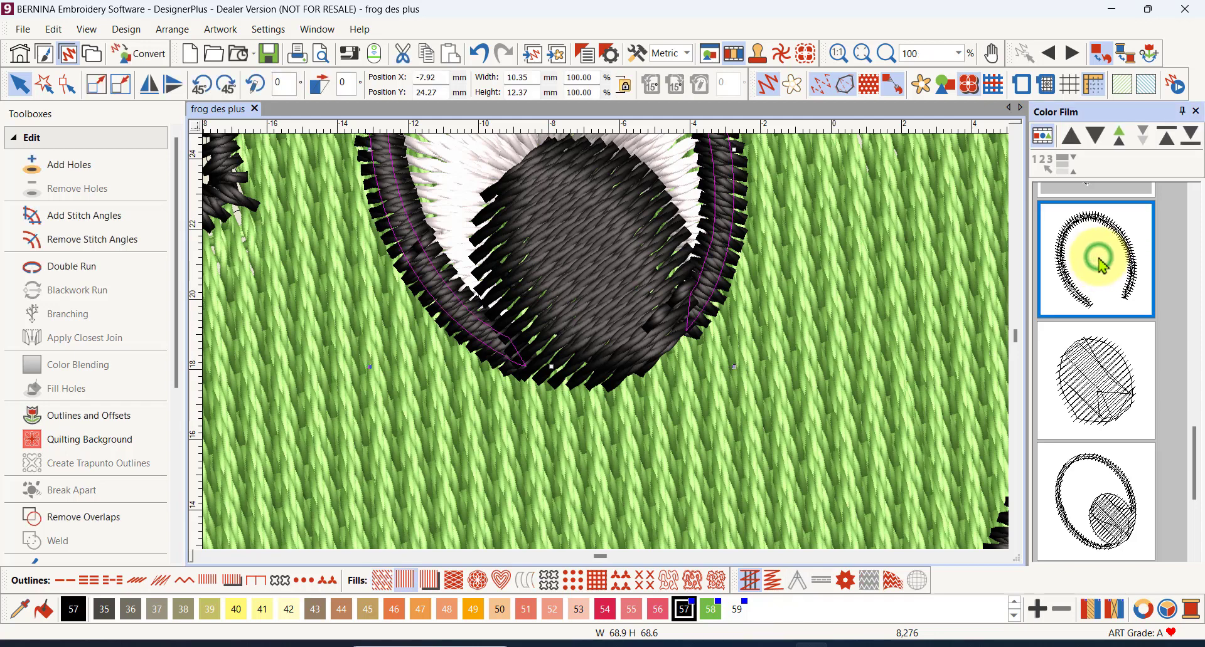
left_click(67, 84)
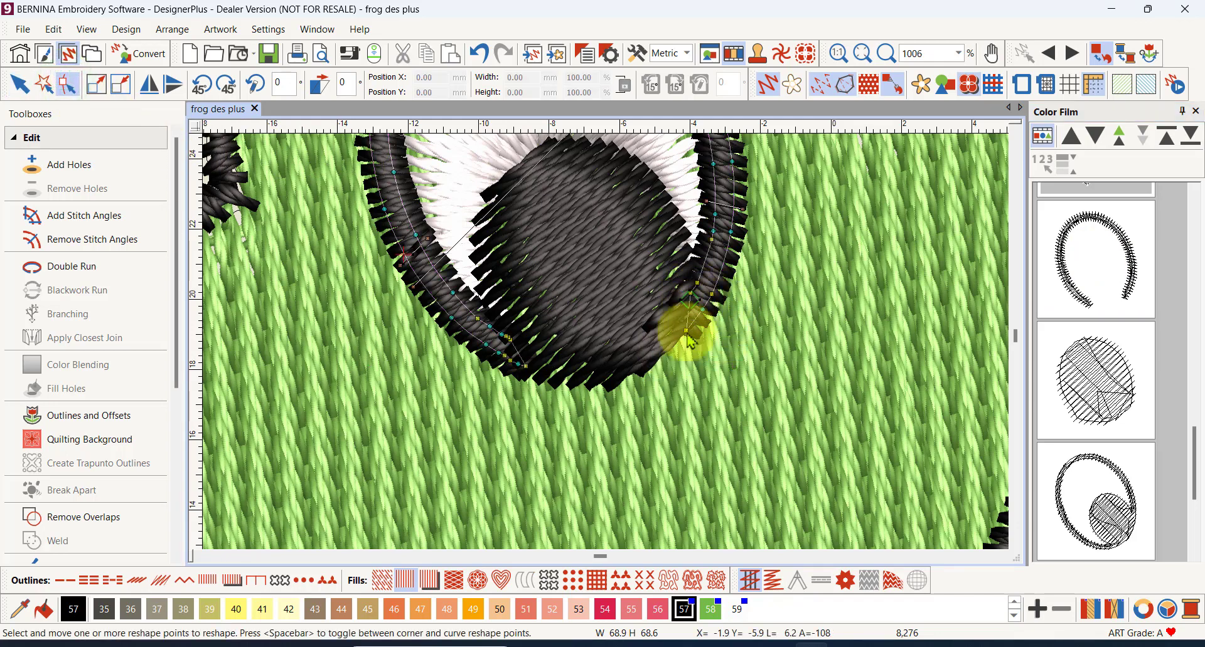
left_click(682, 307)
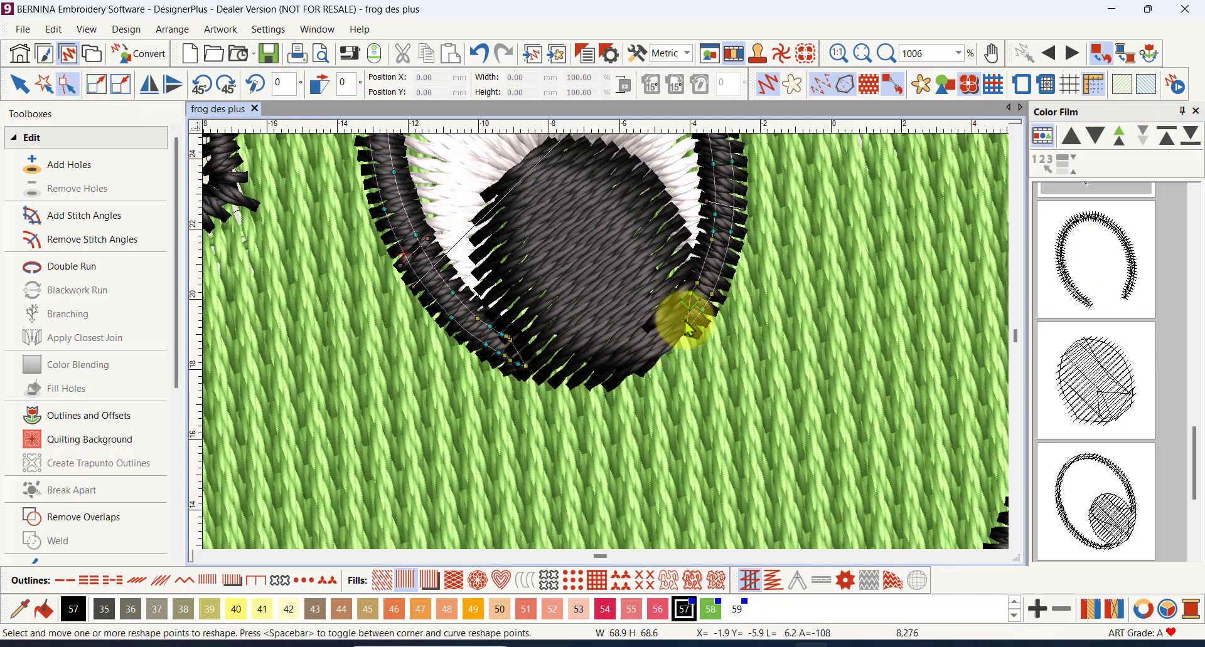
scroll(686, 315, "up", 1)
scroll(605, 345, "up", 5)
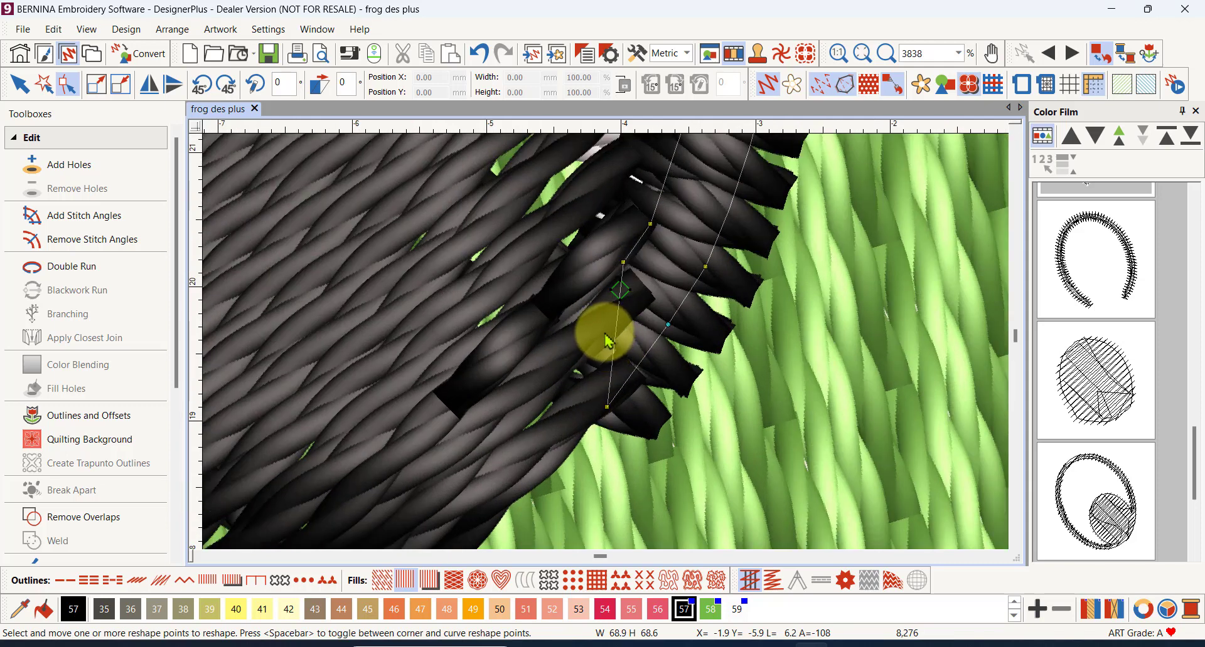
left_click(626, 262)
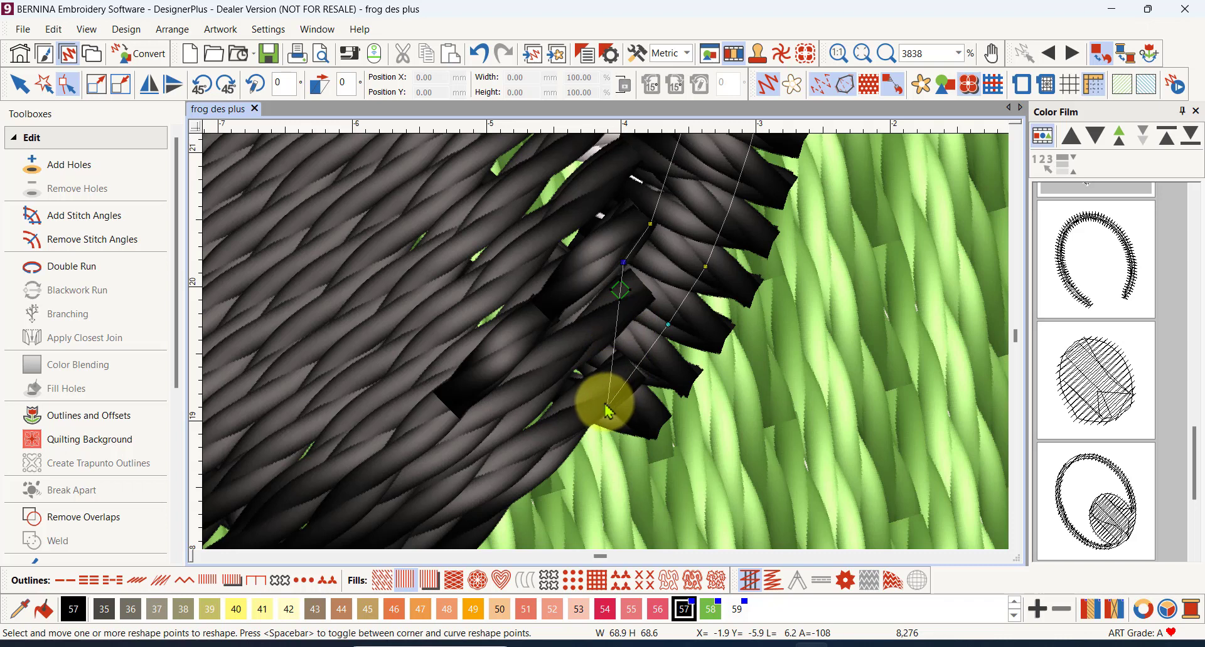
left_click_drag(605, 409, 543, 437)
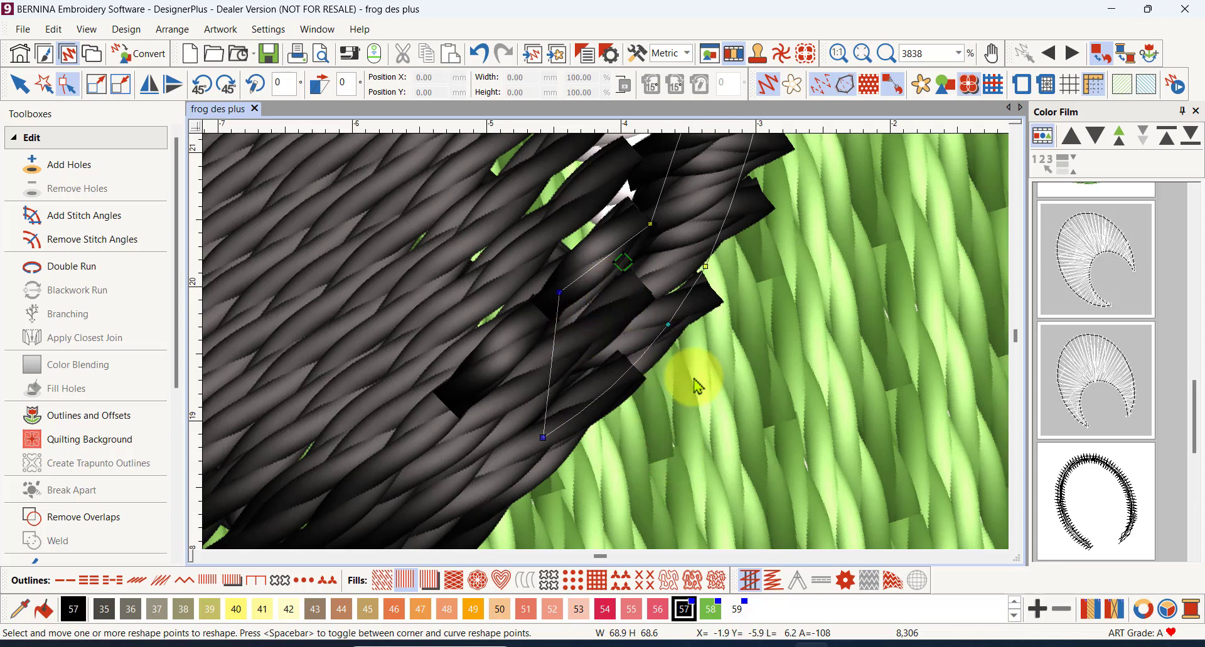
- Delete the surplus reshape points at the lower-left cut end of the upper eye's black outline
scroll(618, 323, "down", 3)
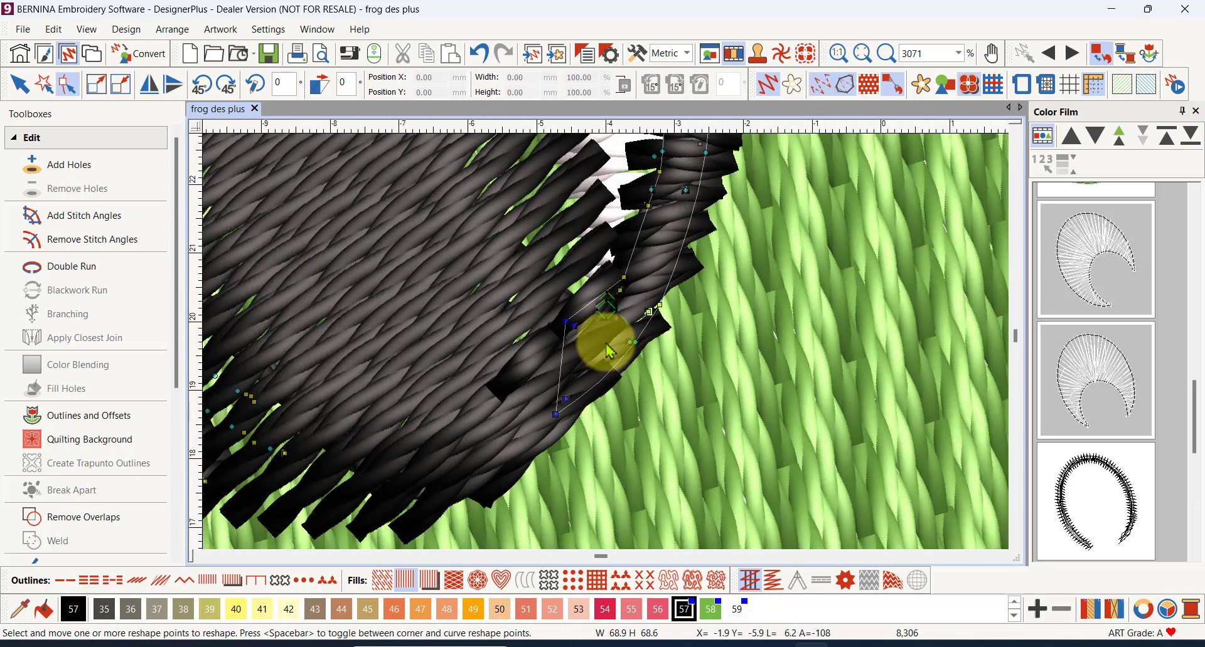
scroll(593, 358, "down", 2)
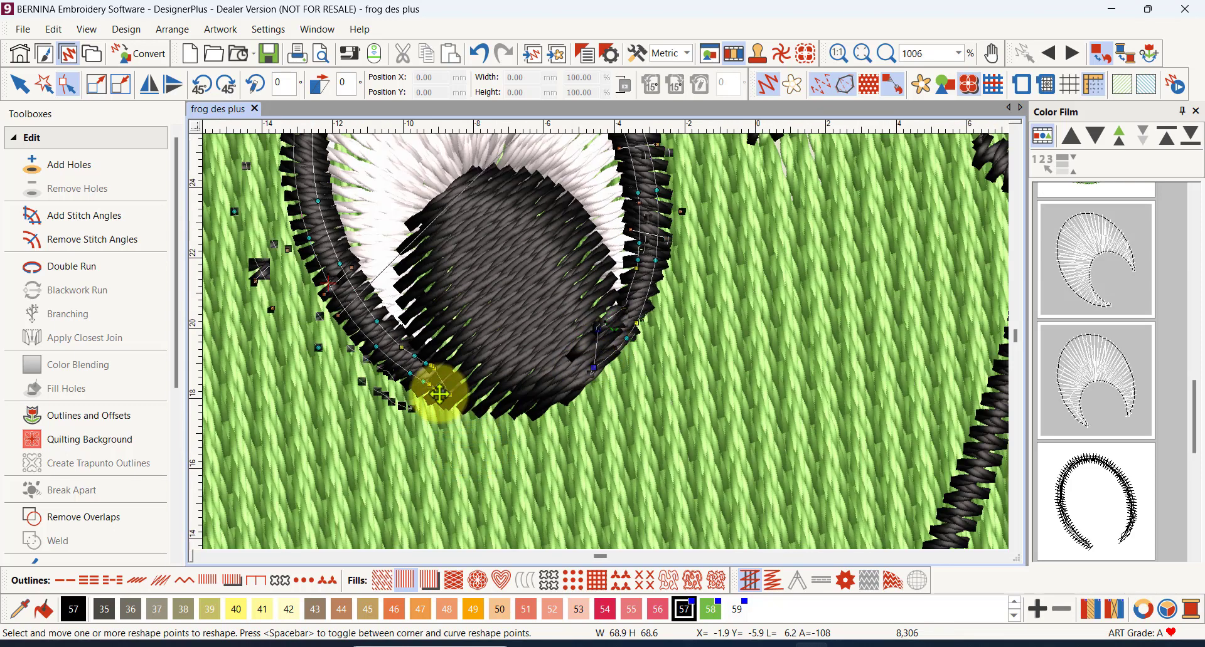
scroll(439, 388, "up", 4)
scroll(608, 344, "down", 2)
scroll(887, 226, "up", 2)
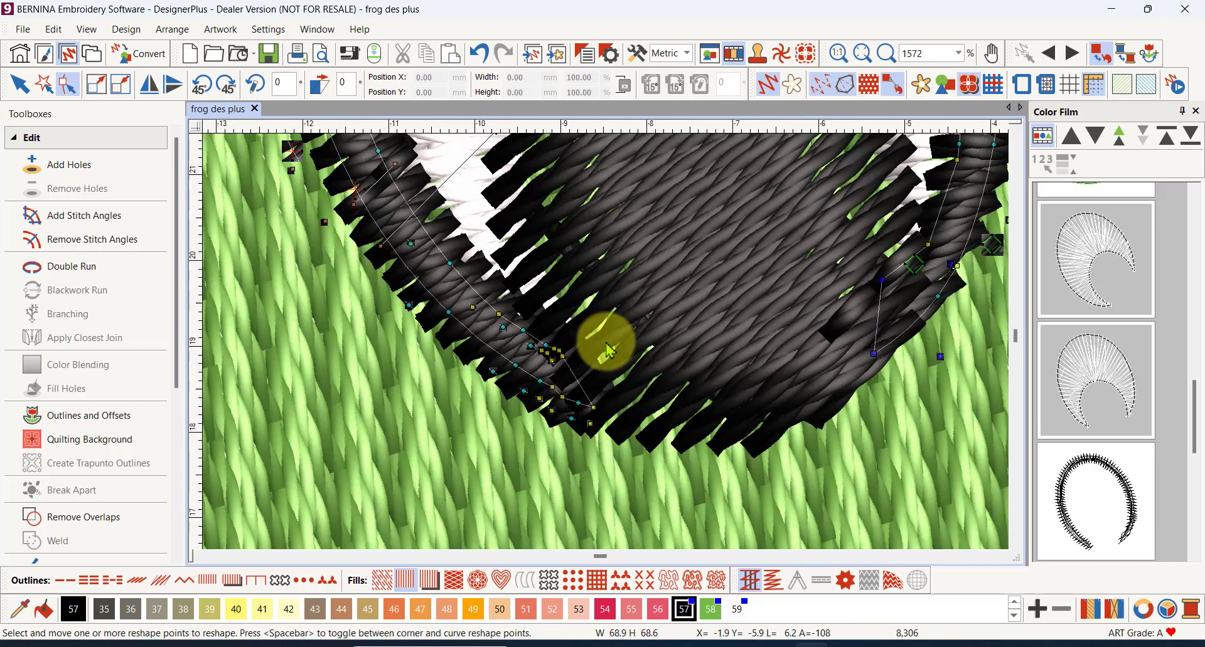
left_click(544, 363)
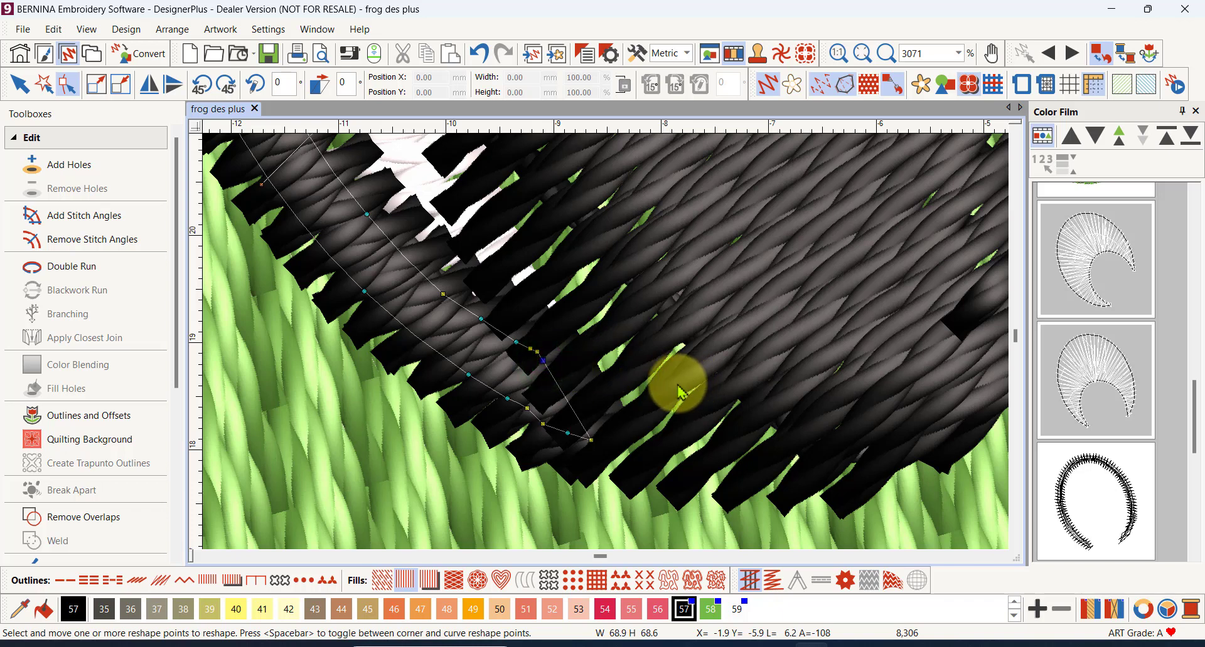
left_click(528, 409)
key("Delete")
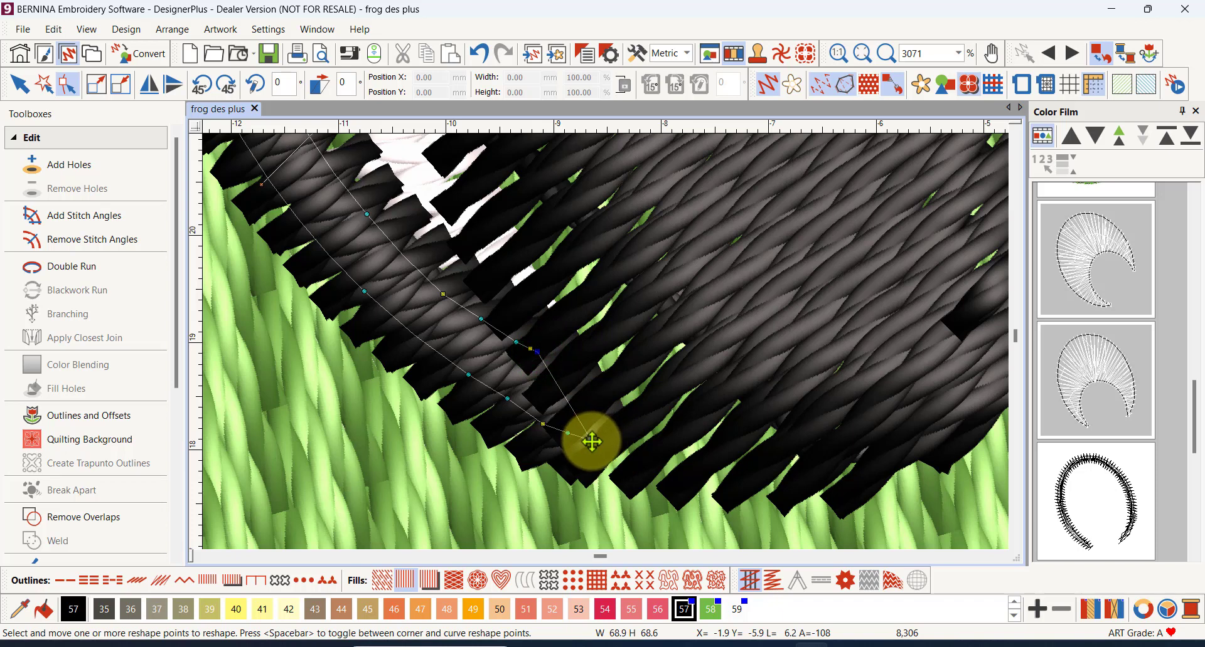
- Extend the outline's lower-left end underneath the pupil and delete the surplus reshape points along its inner edge
left_click(591, 441)
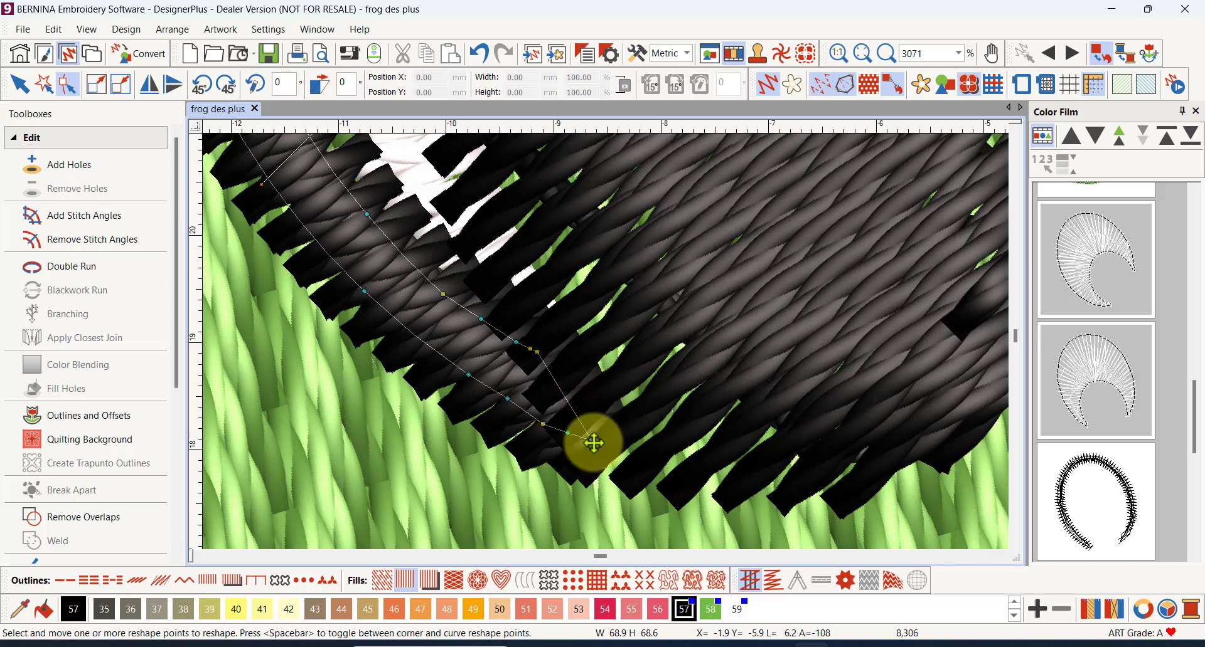
left_click(540, 352)
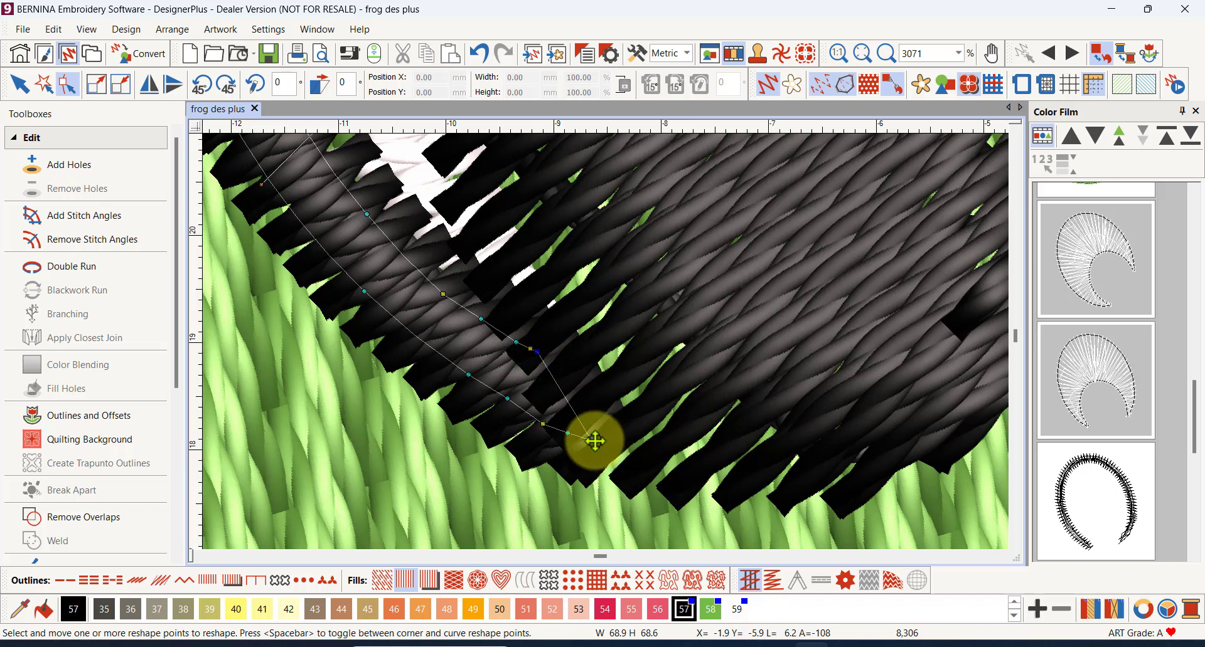
left_click_drag(594, 440, 686, 447)
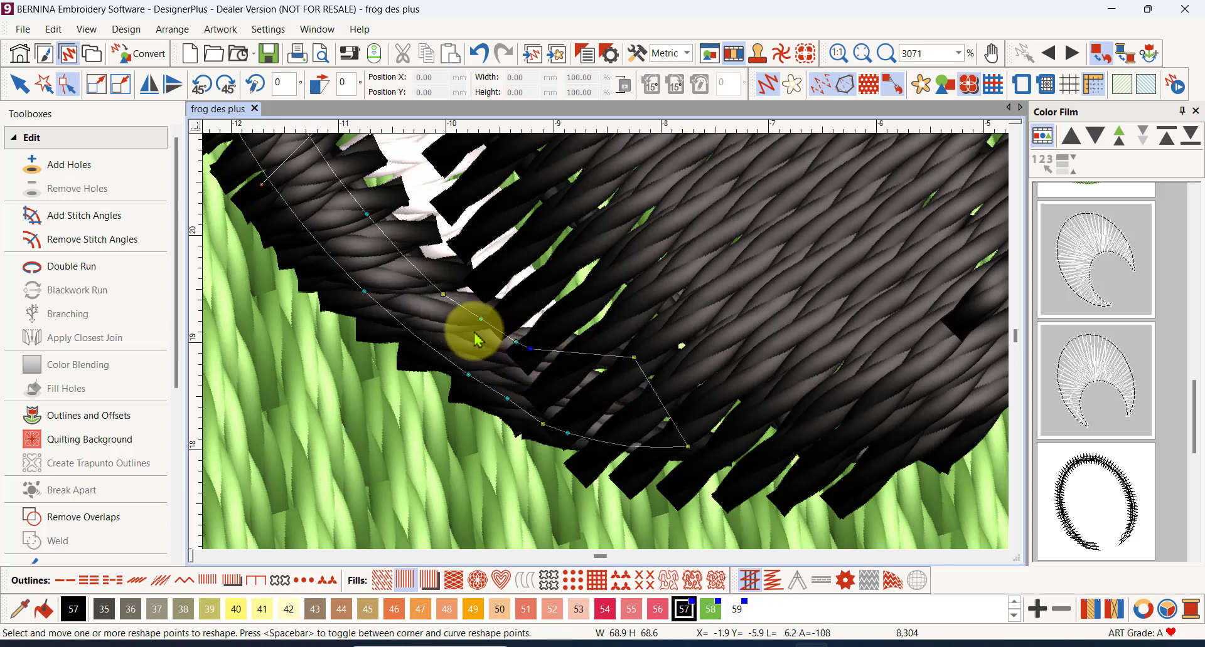
left_click(442, 294)
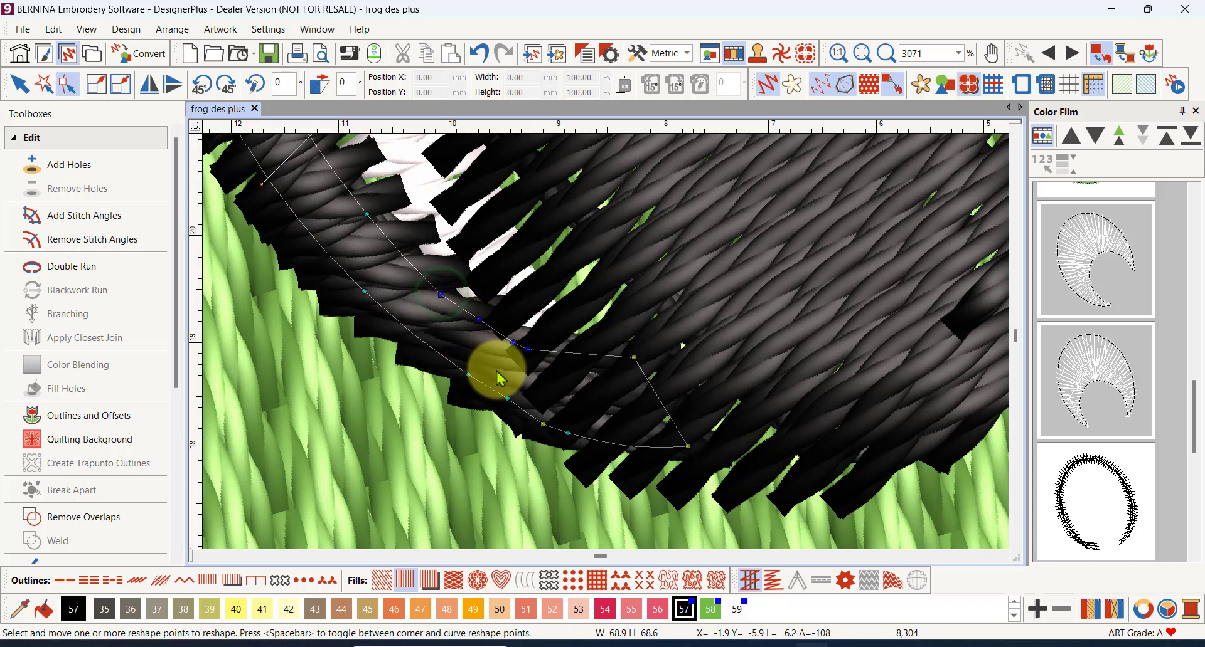
left_click(479, 319)
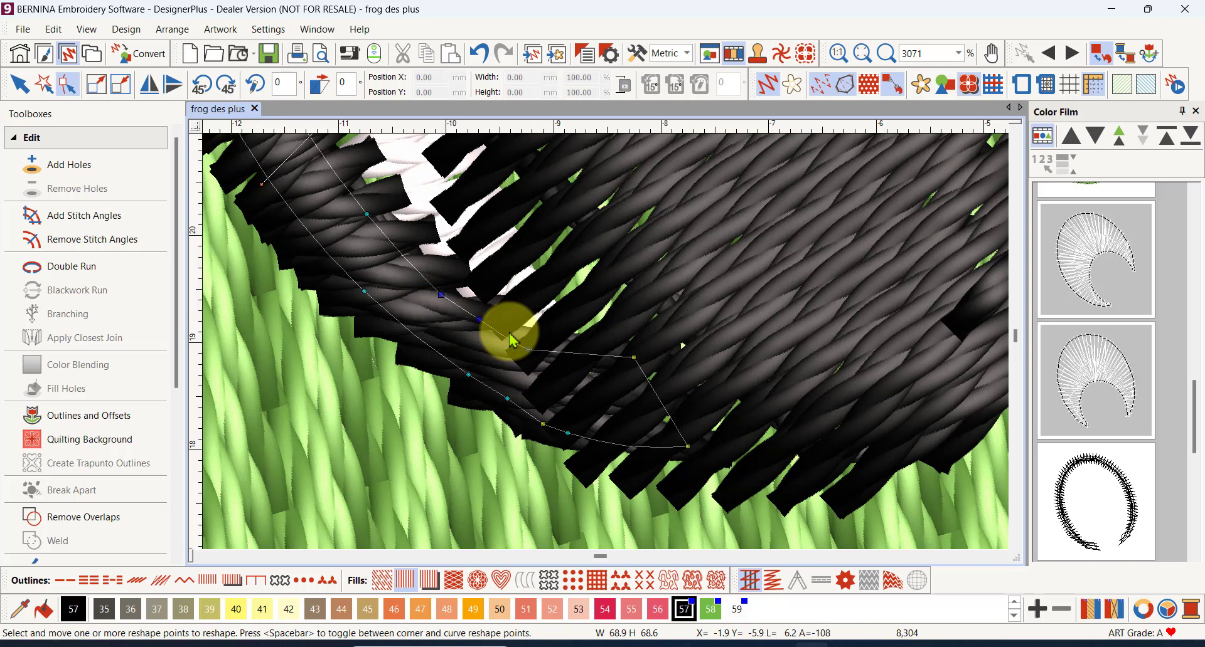
key("Delete")
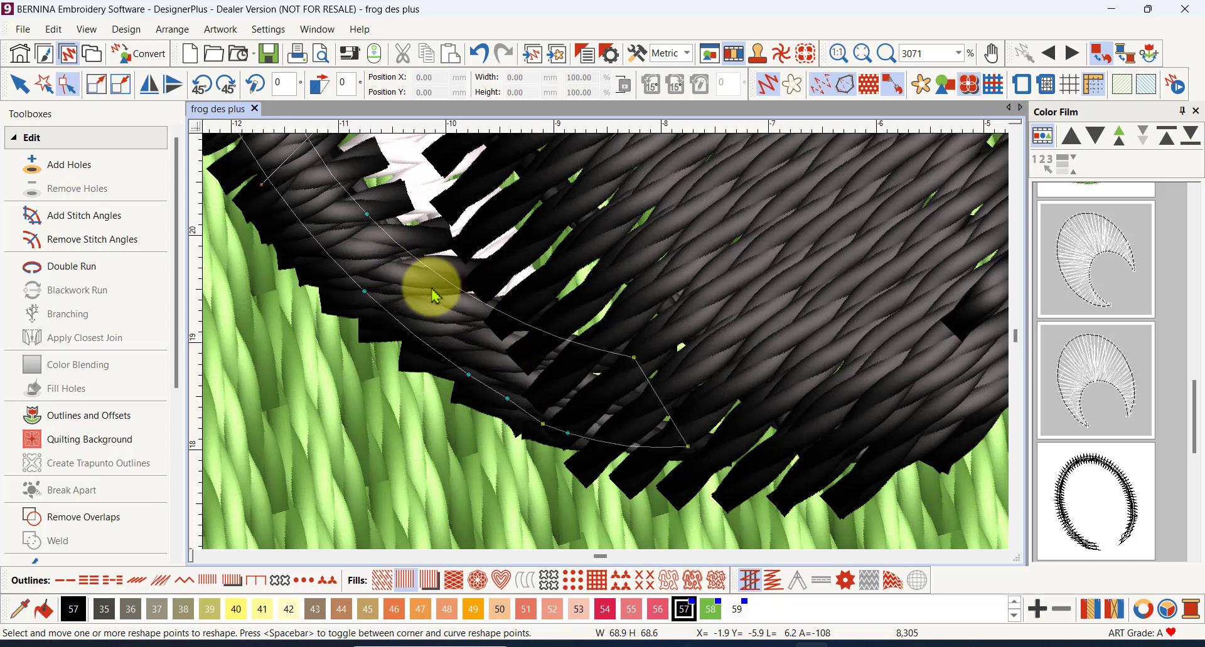
- Remove the stitch angle at the outline's upper-right curve and adjust the angle on its right side beside the pupil
scroll(485, 318, "down", 1)
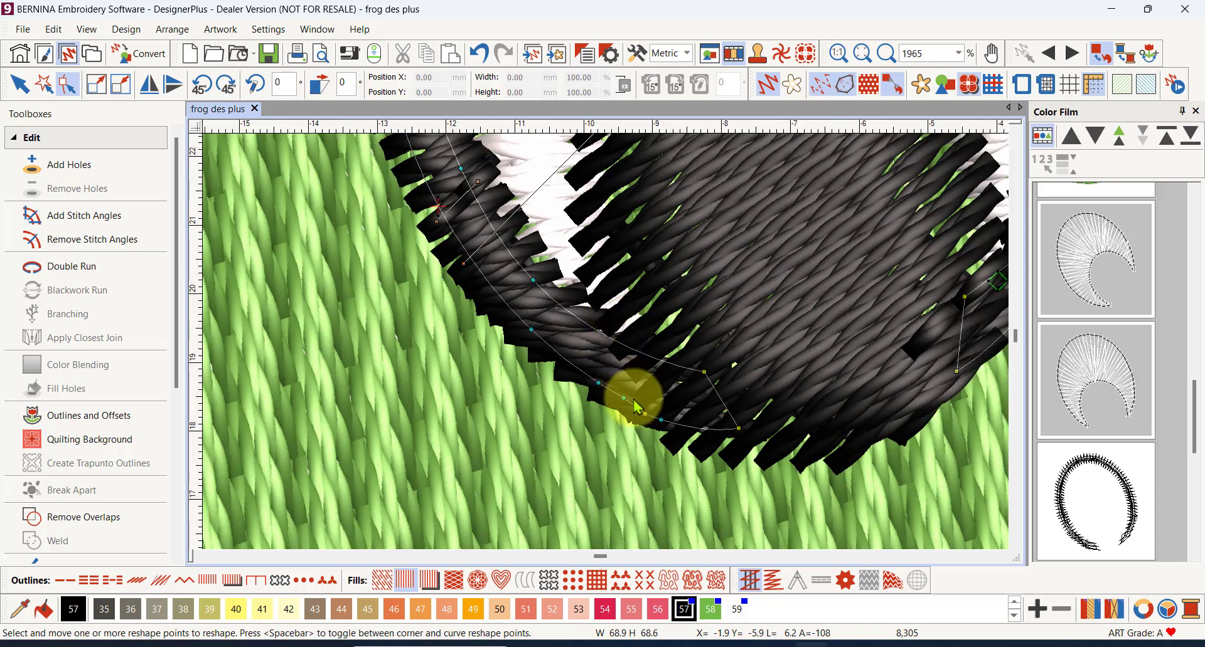
scroll(507, 290, "down", 3)
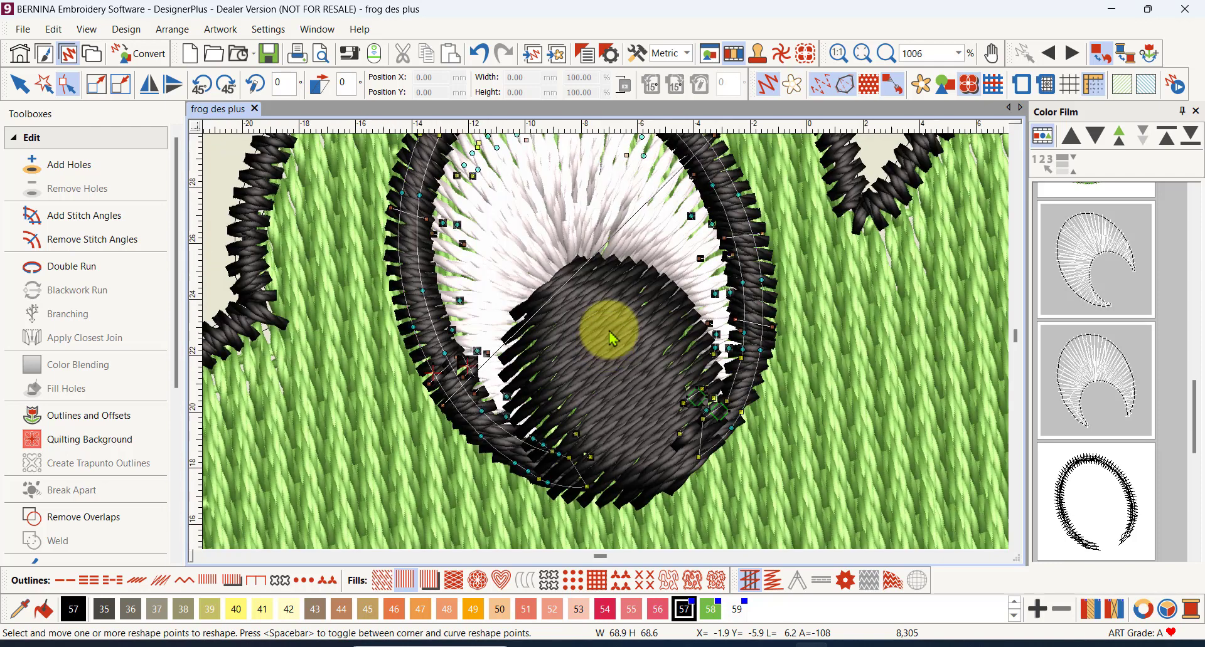
scroll(607, 339, "down", 1)
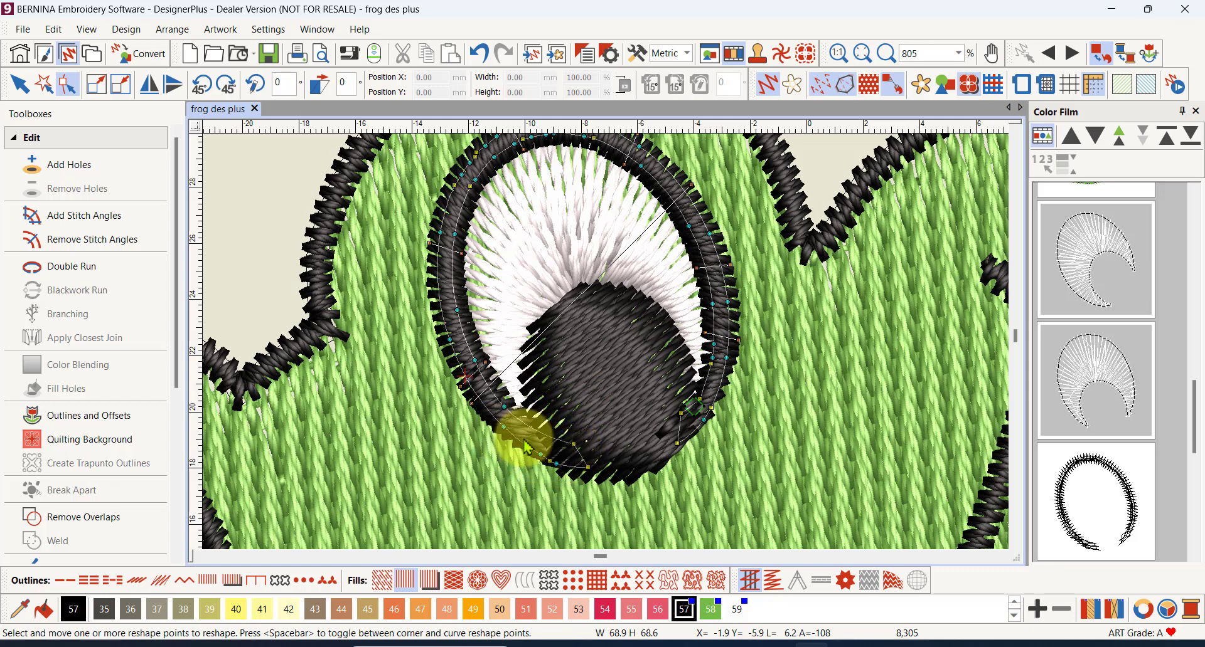
left_click(704, 405)
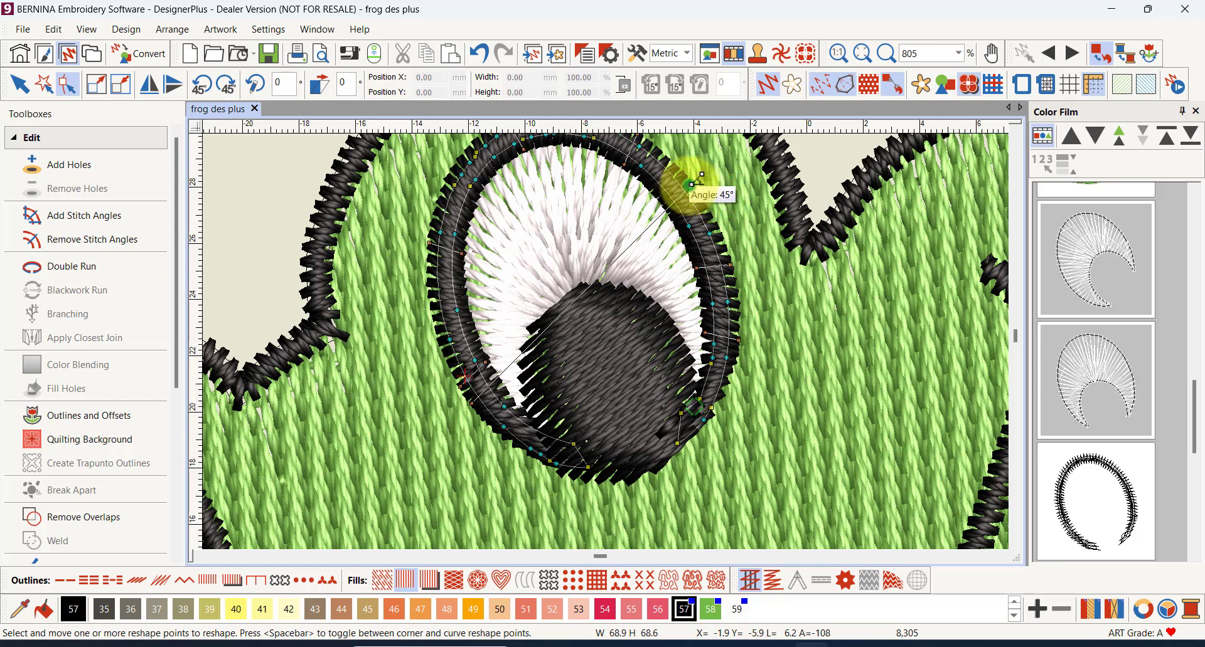
left_click(691, 184)
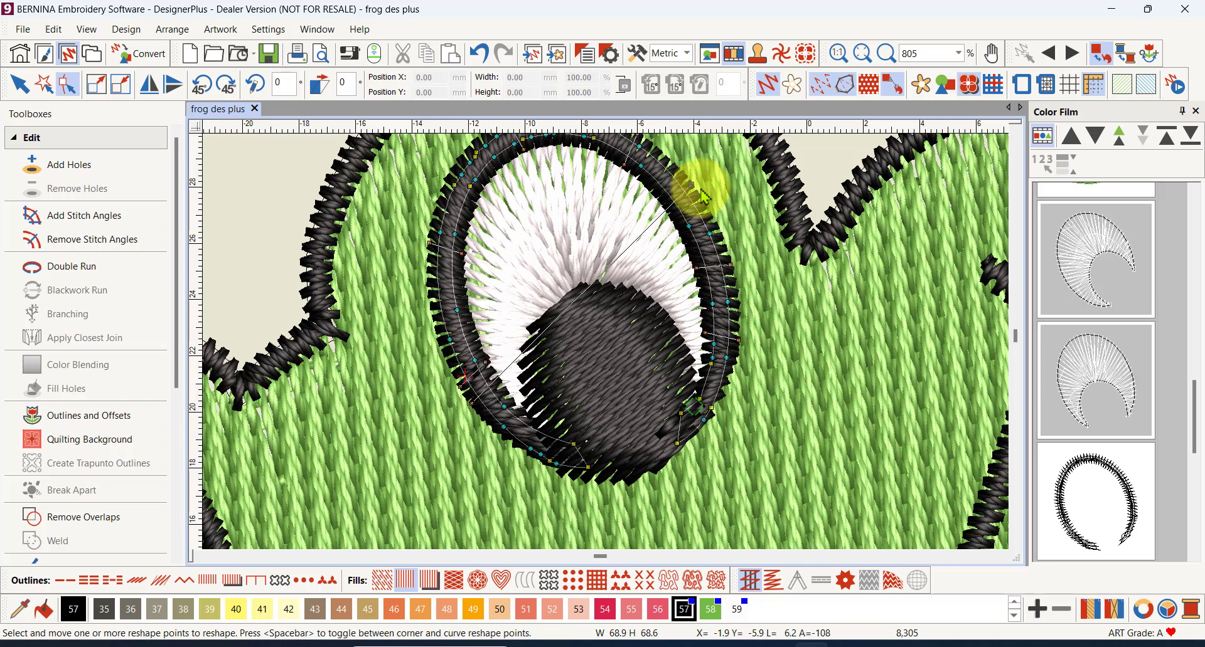
key("Delete")
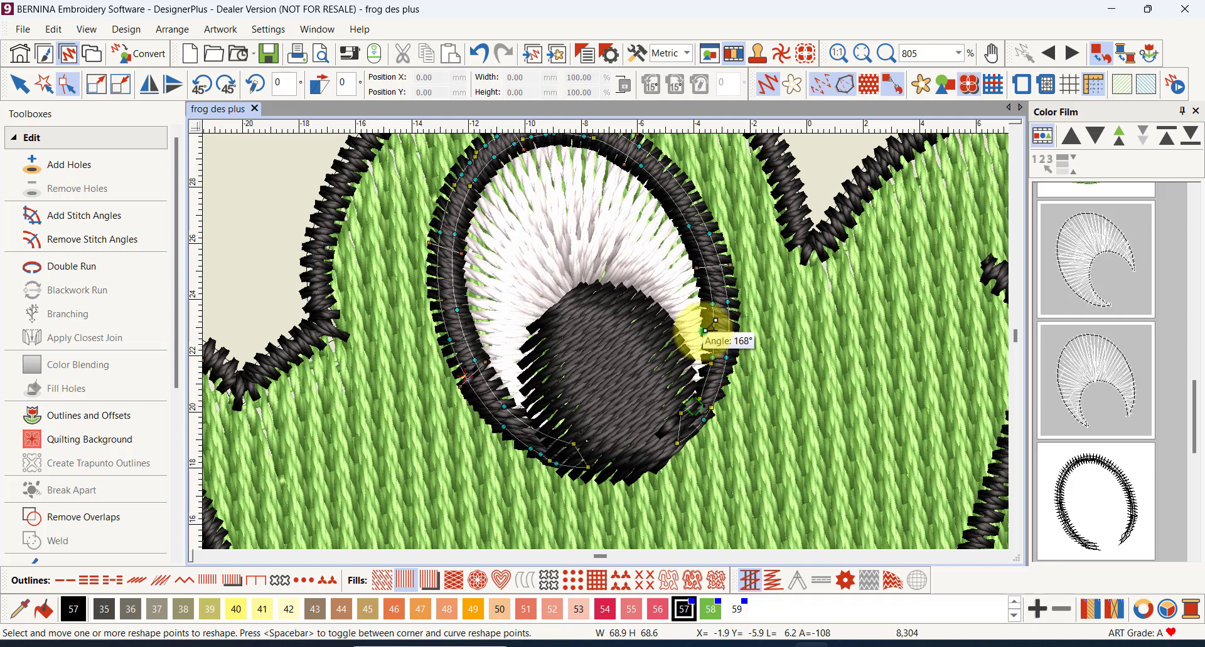
left_click_drag(705, 330, 758, 350)
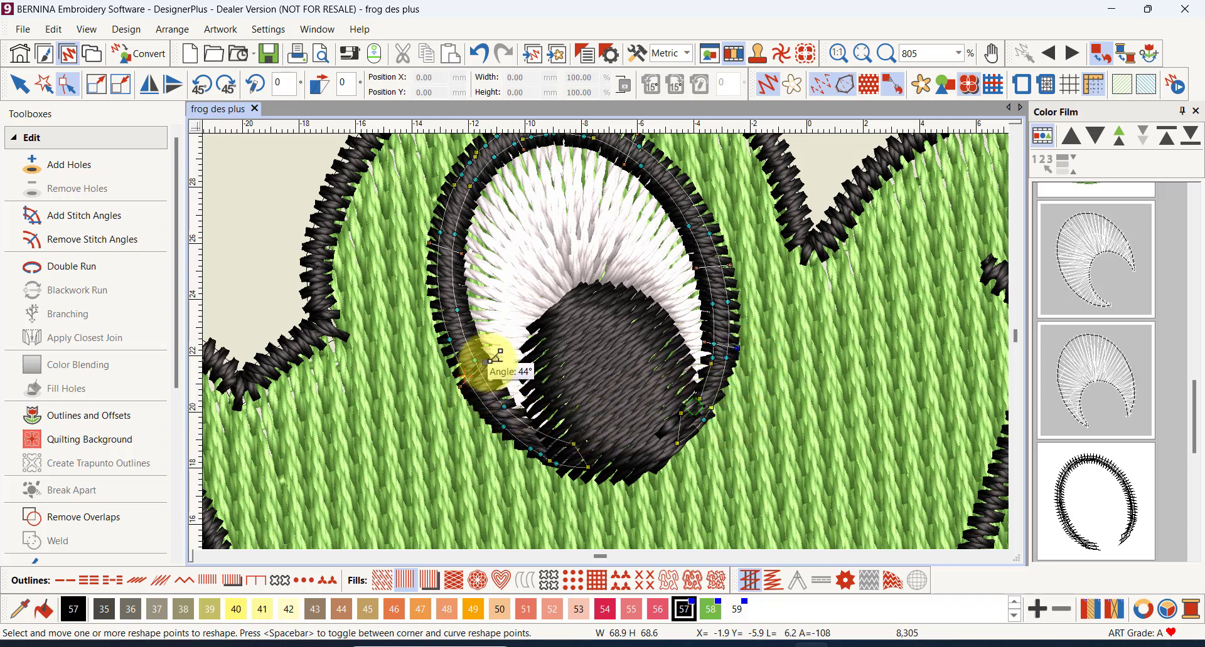
- Adjust the stitch angle at the upper eye outline's lower-left side and add stitch angles near both cut ends beside the pupil
left_click_drag(489, 362, 515, 378)
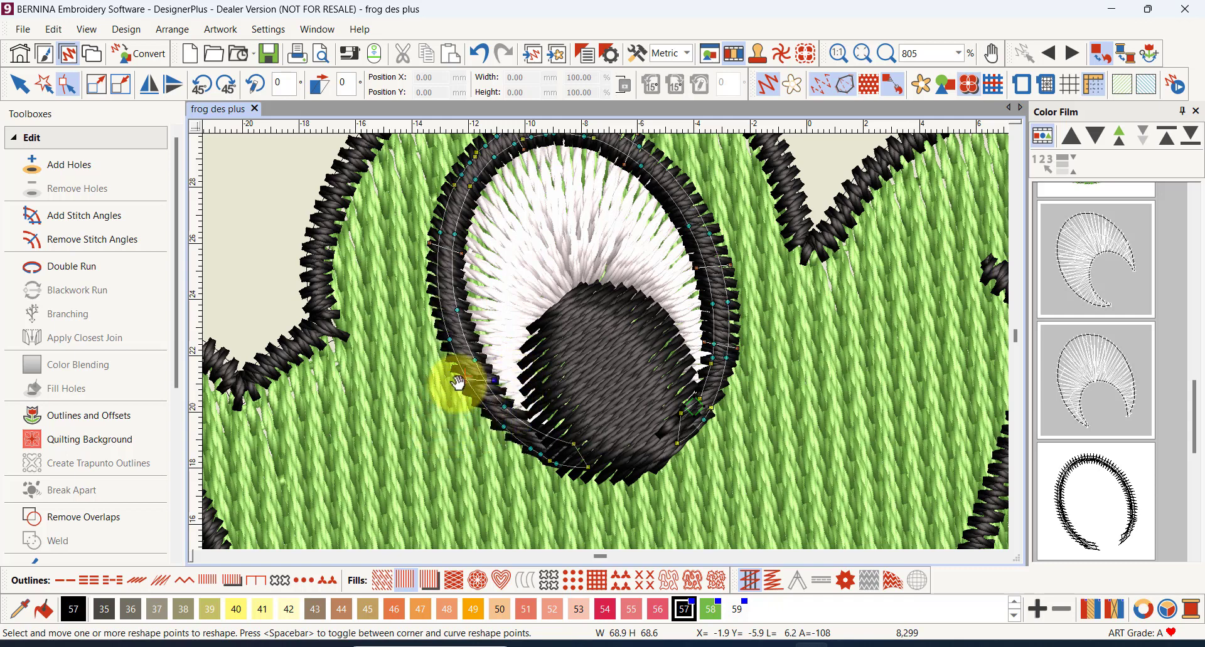
left_click_drag(460, 379, 463, 403)
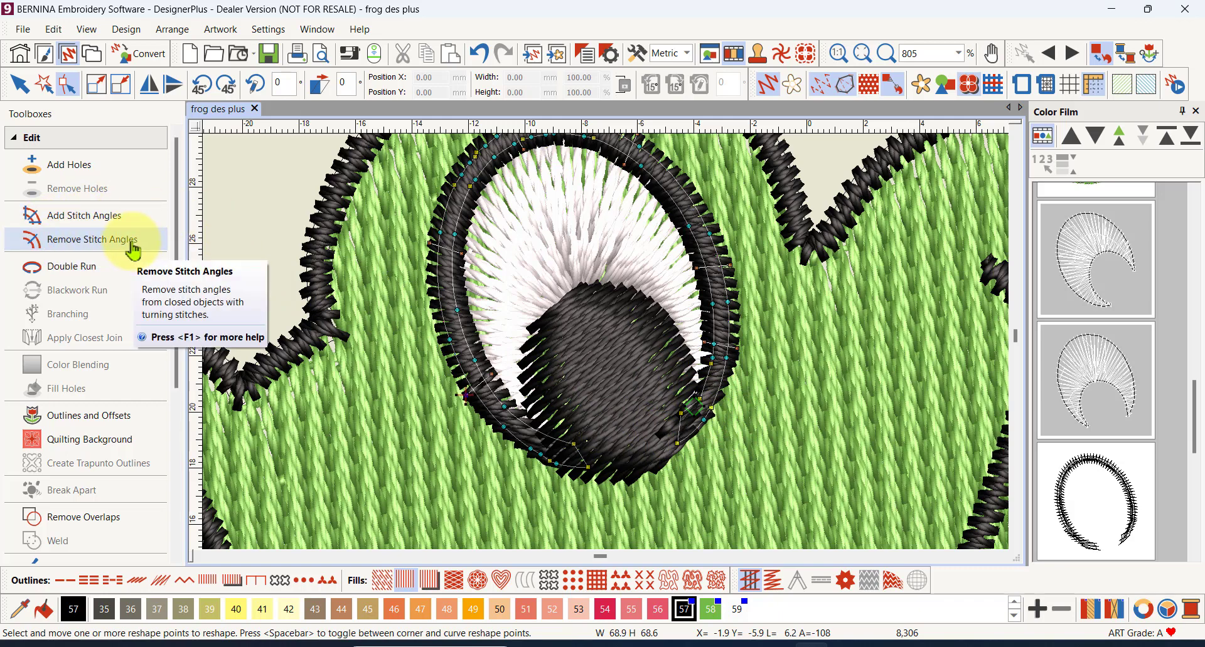
left_click(83, 220)
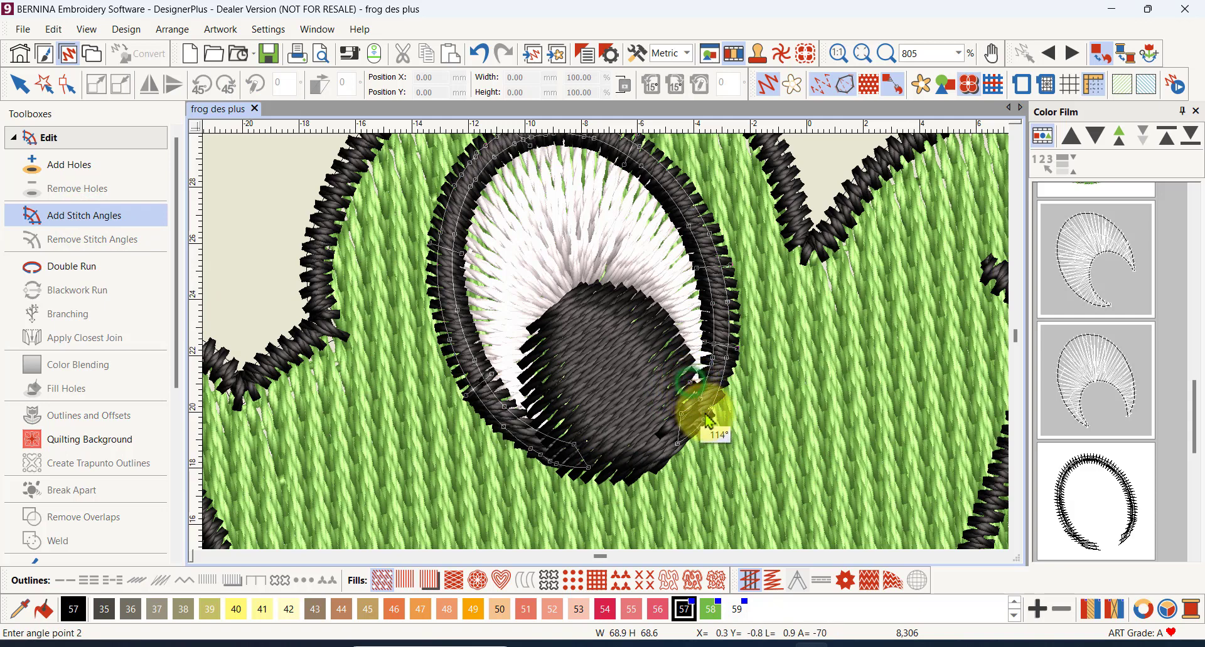
left_click(556, 421)
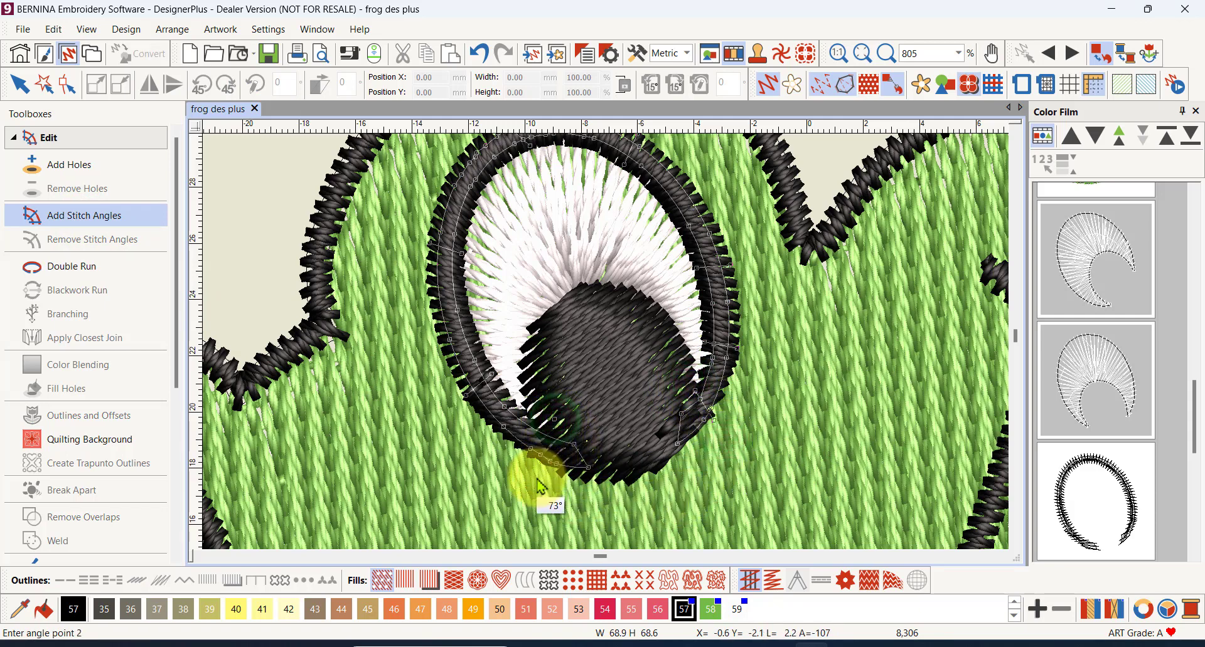
key("Return")
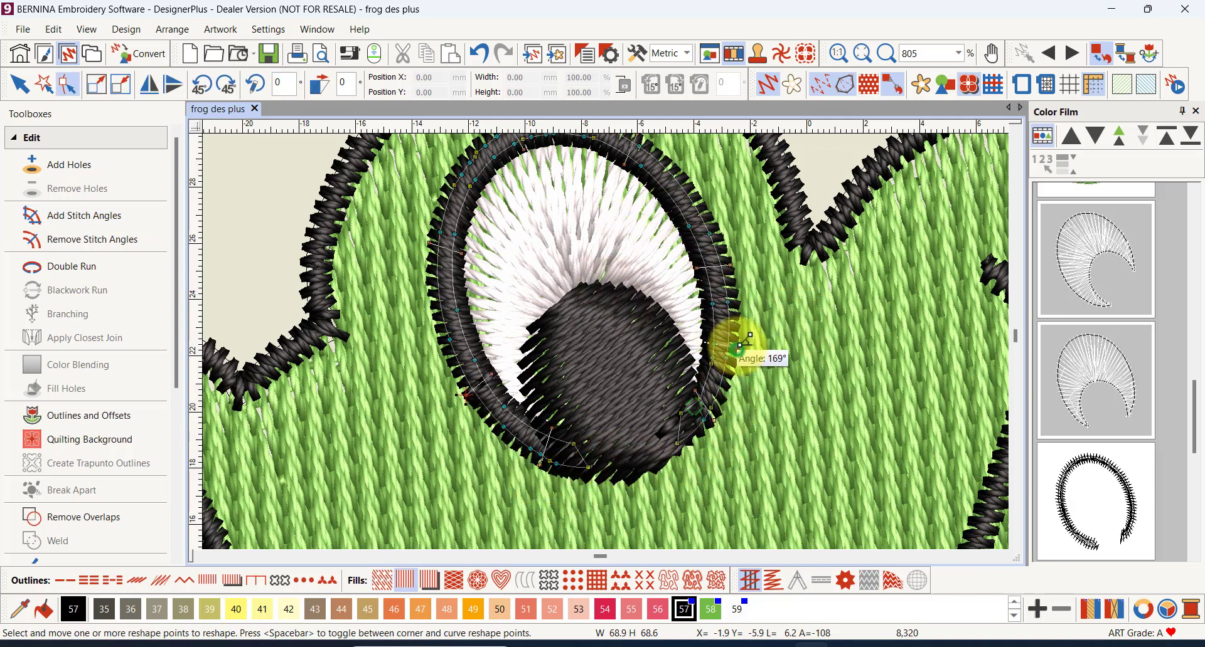
- Move the outer ends of the stitch angles on the outline's right and upper-left sides, and deselect the outline
left_click(741, 344)
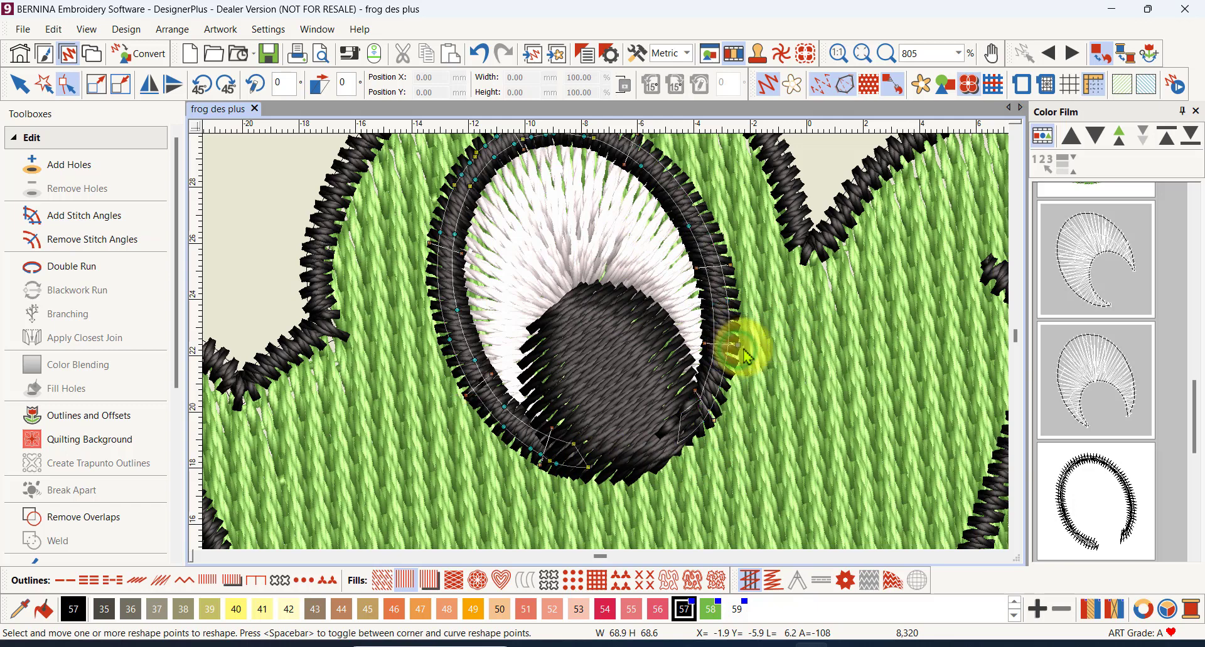
left_click(725, 265)
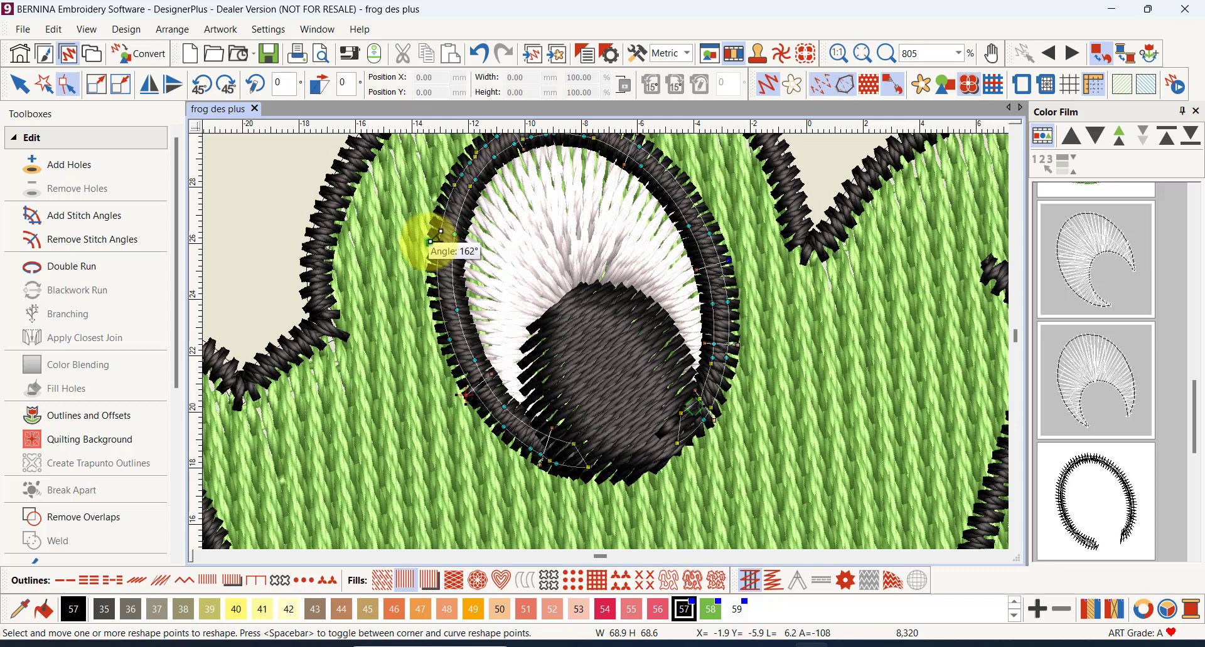
left_click(430, 241)
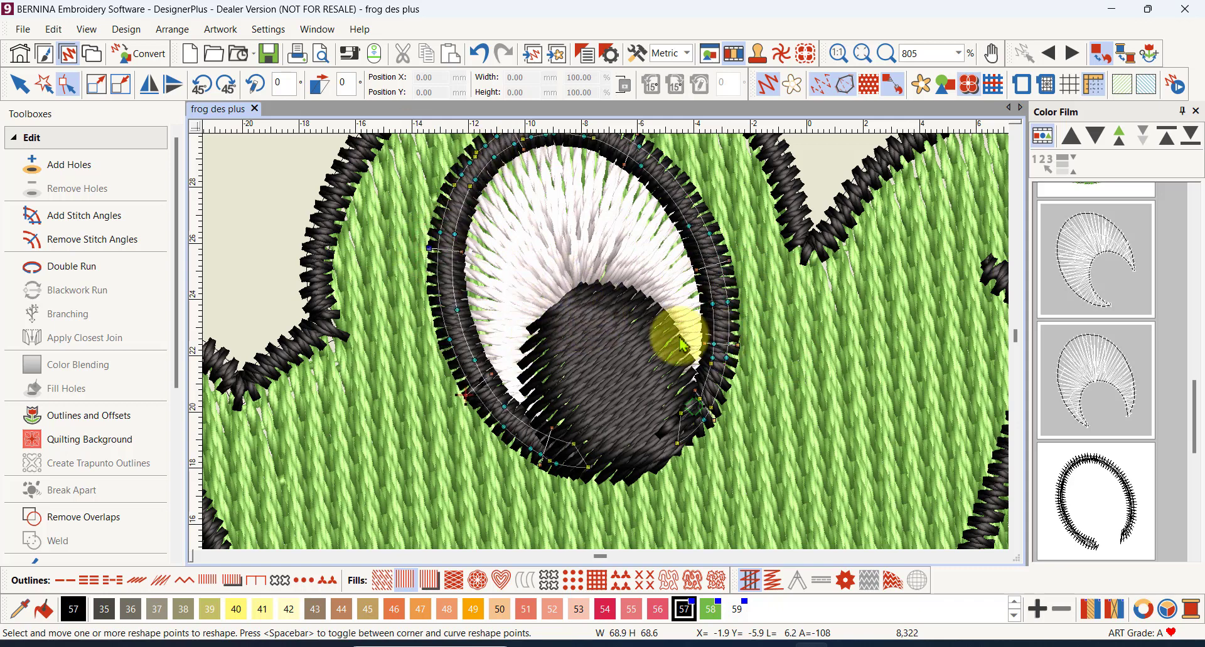
scroll(681, 344, "down", 3)
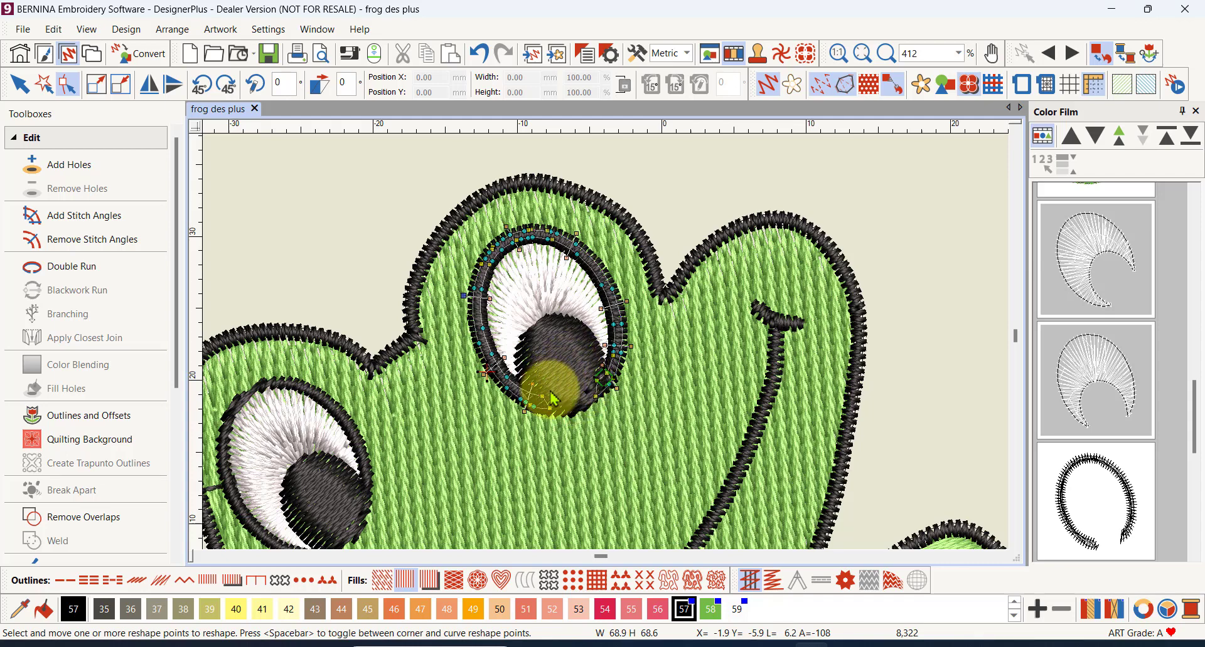
left_click(22, 85)
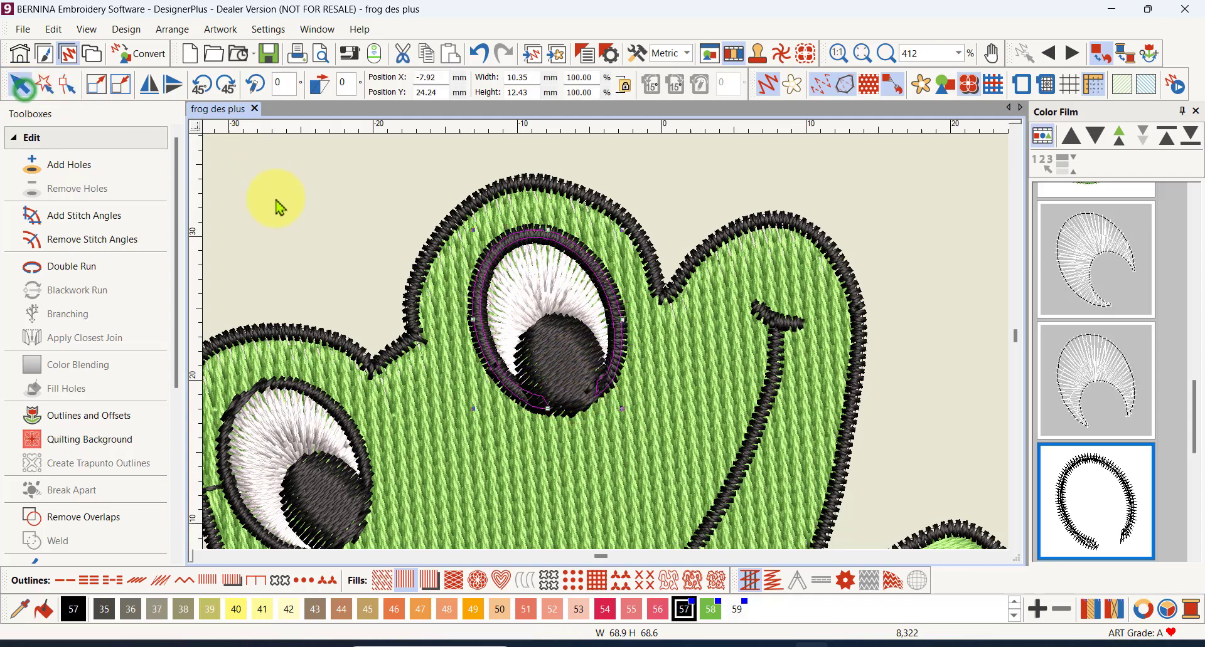
left_click(286, 213)
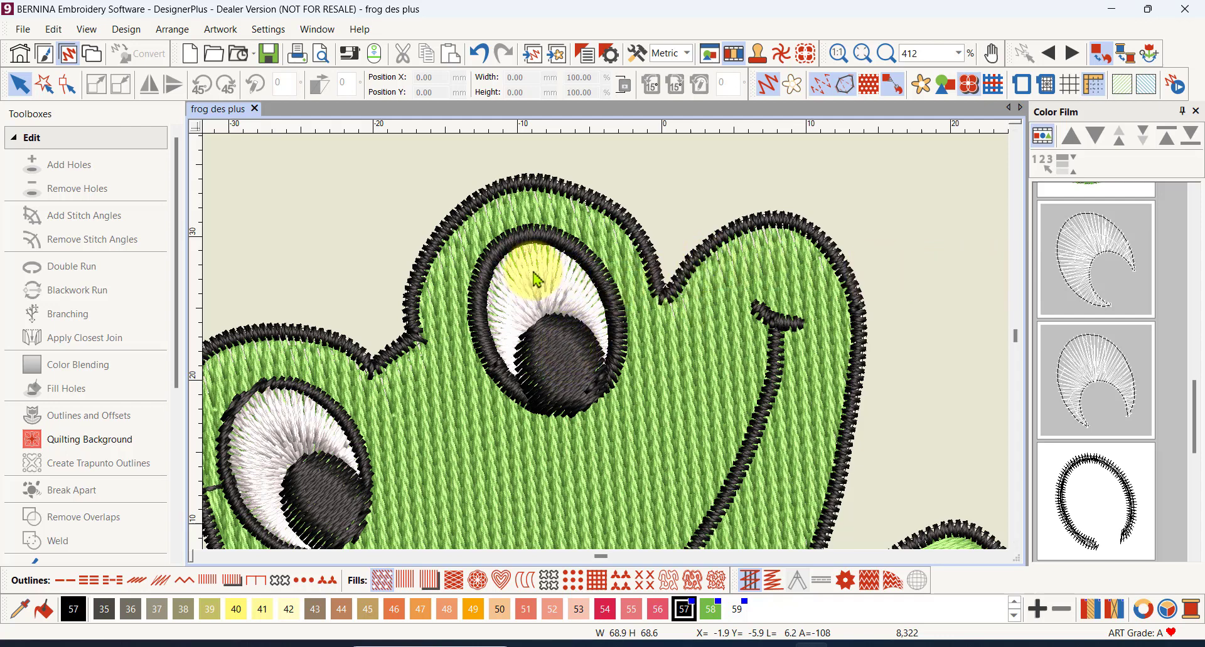
- Select the upper eye's white fill and remove the overlapping stitches beneath it
left_click(1095, 259)
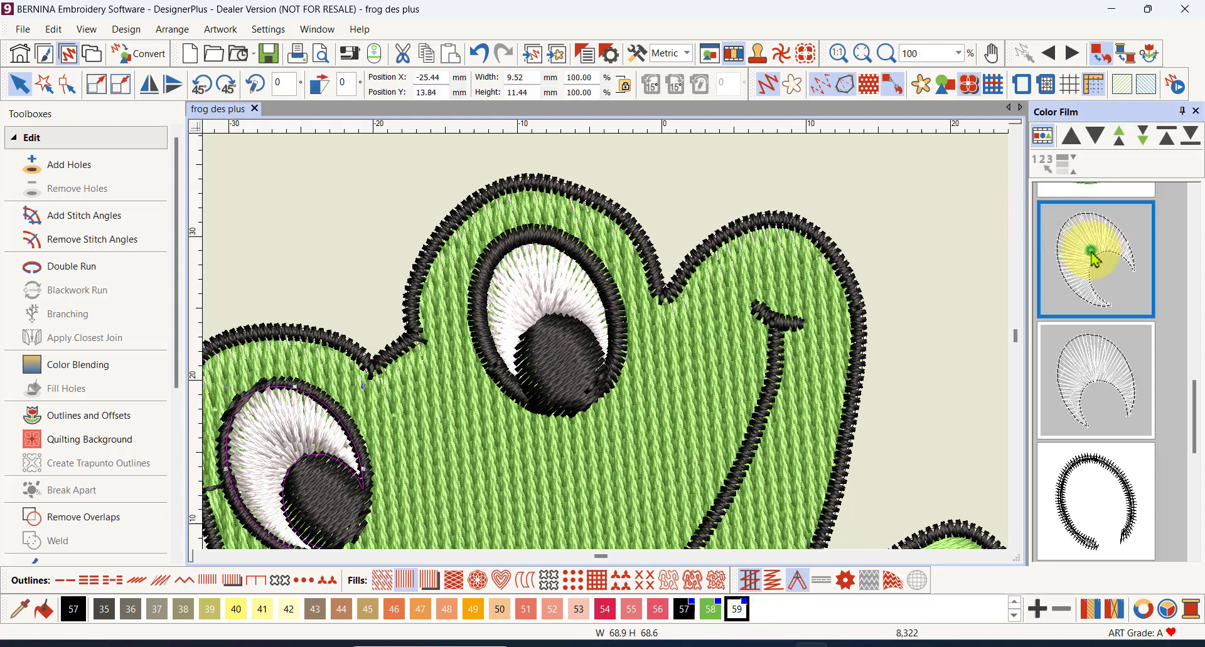
left_click(1095, 371)
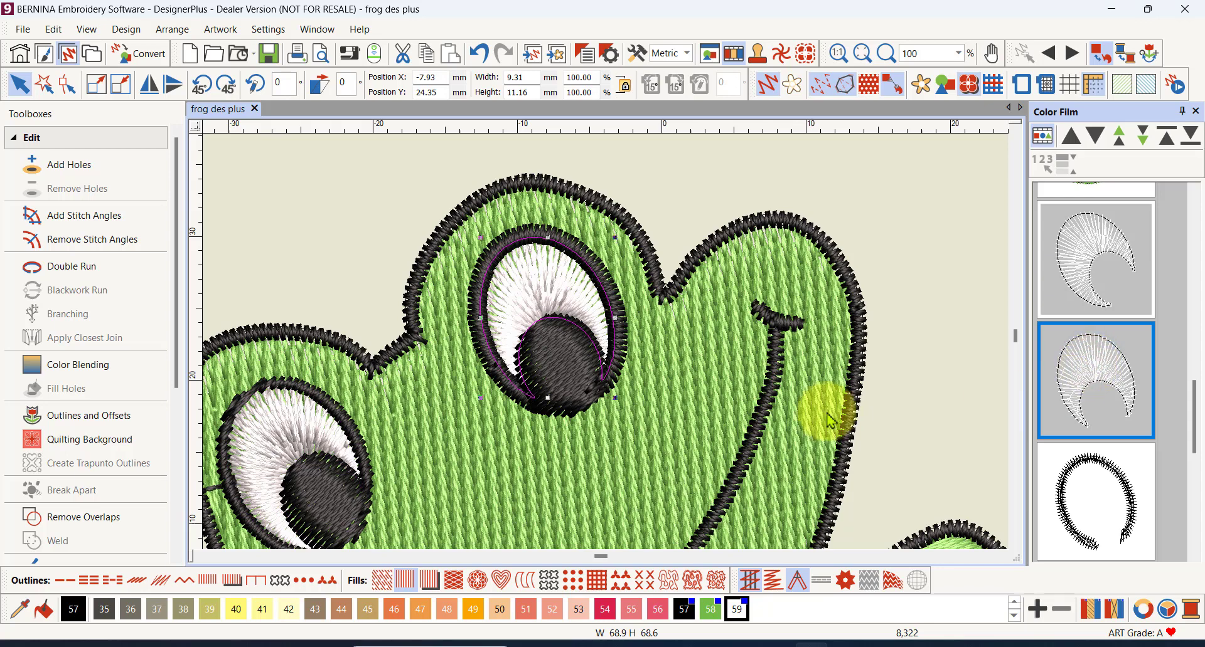
scroll(547, 342, "up", 3)
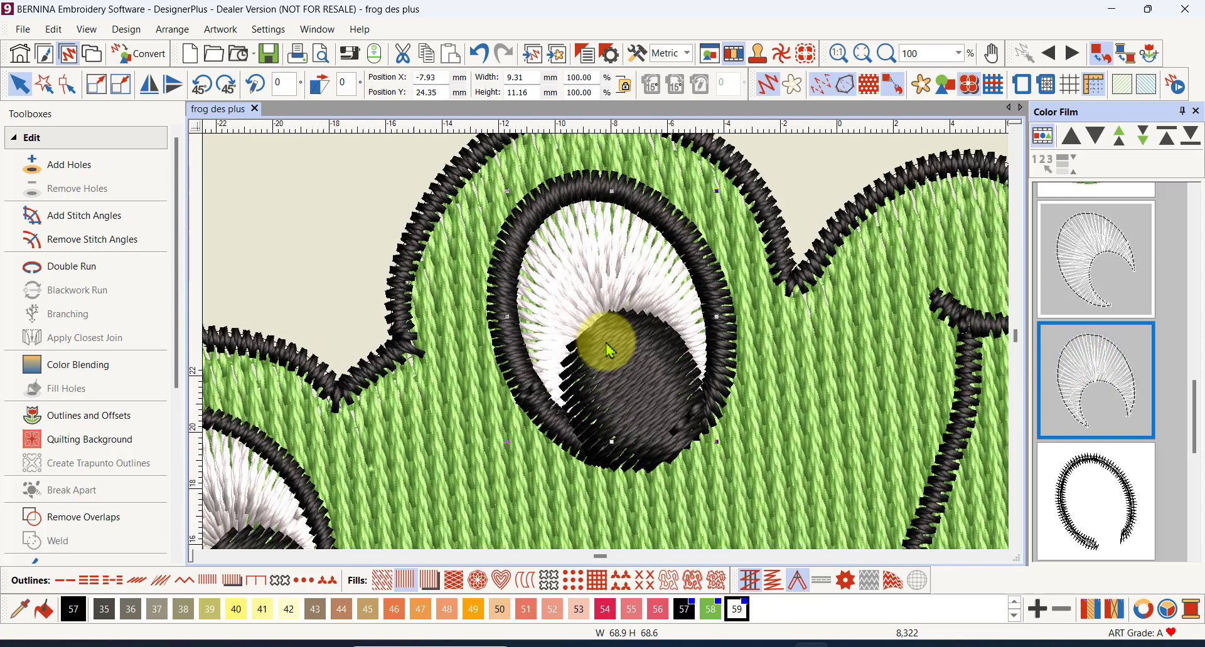
left_click(1121, 384)
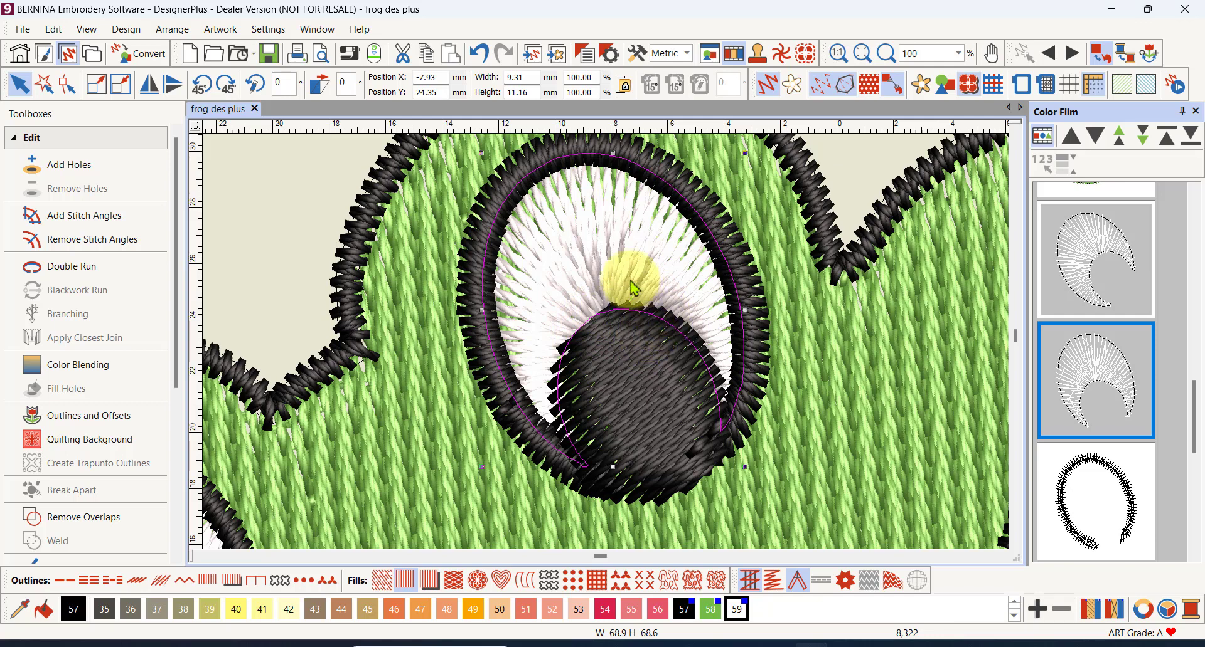
left_click(79, 521)
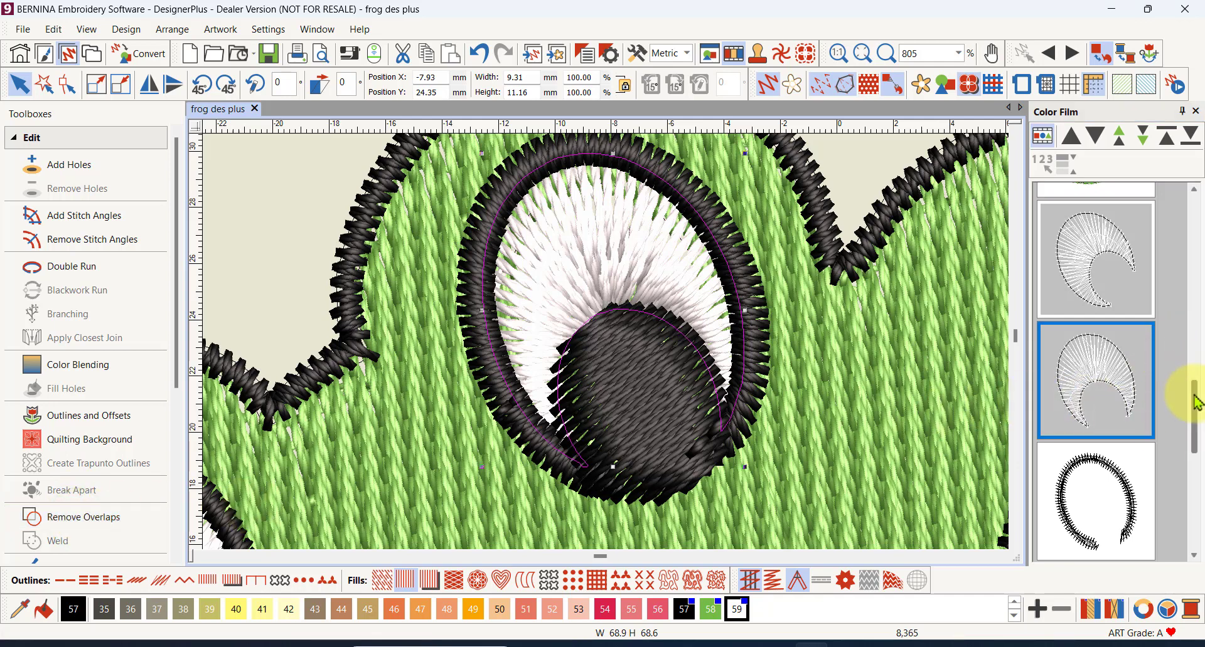
- Locate the green body fill with its eye cutout in the Color Film and turn off the artistic stitch view
left_click_drag(1195, 402, 1194, 326)
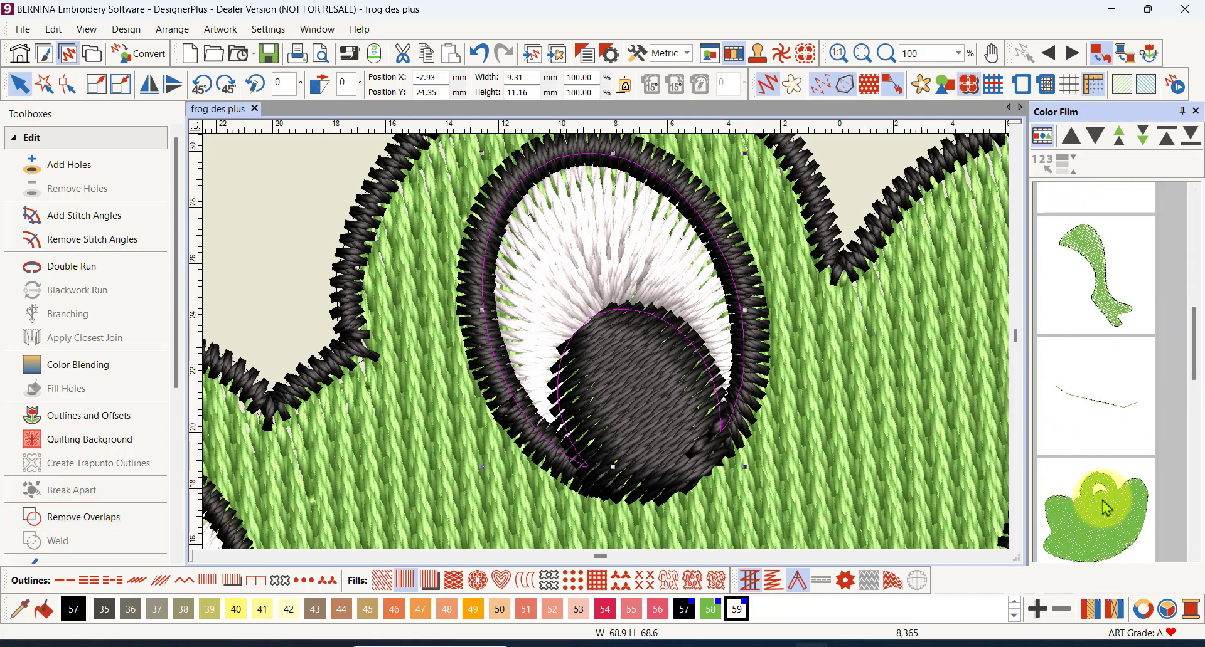
scroll(1105, 508, "up", 1)
scroll(1105, 508, "down", 1)
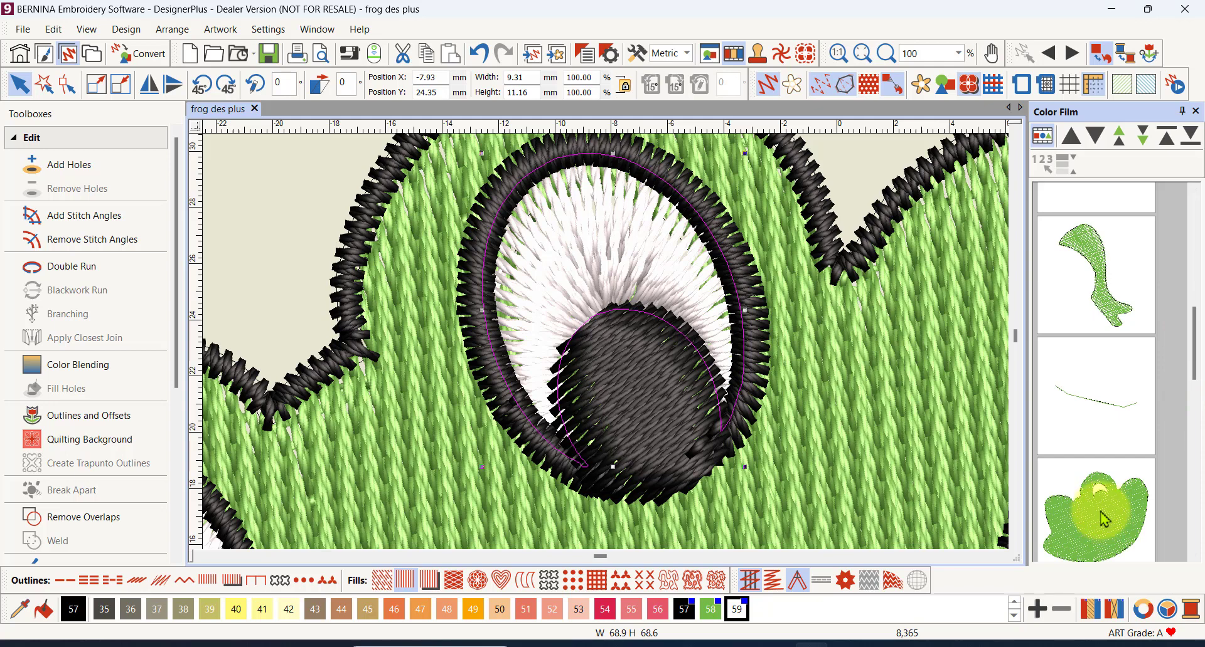
scroll(1105, 515, "down", 1)
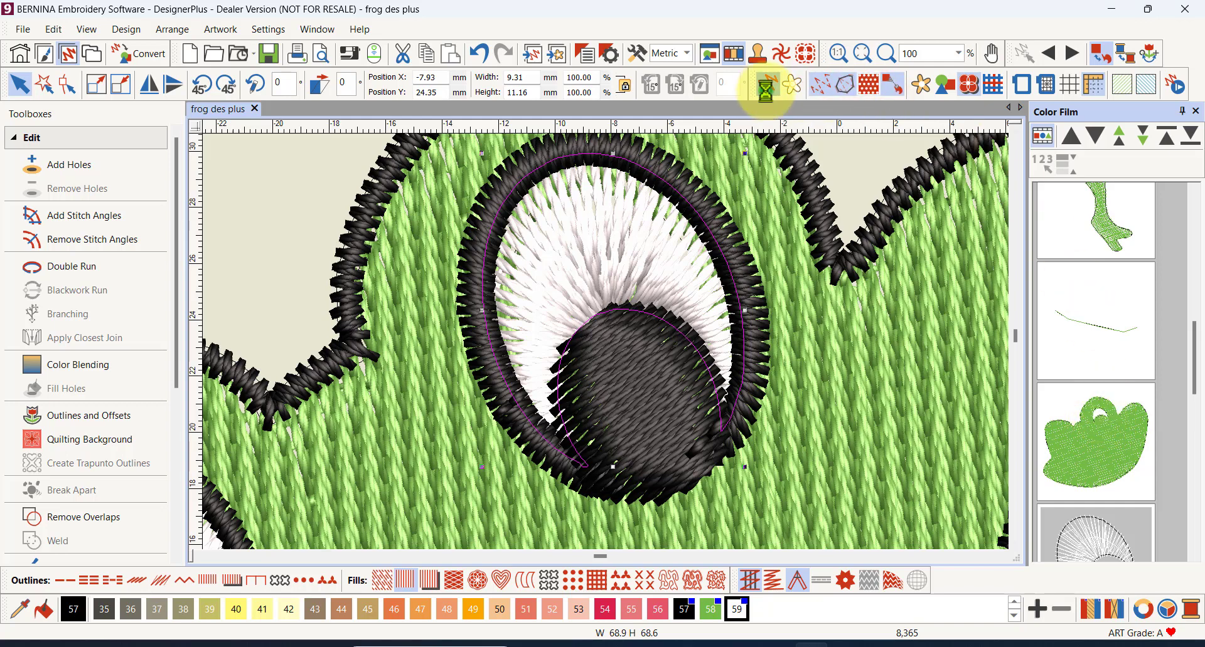
left_click(766, 89)
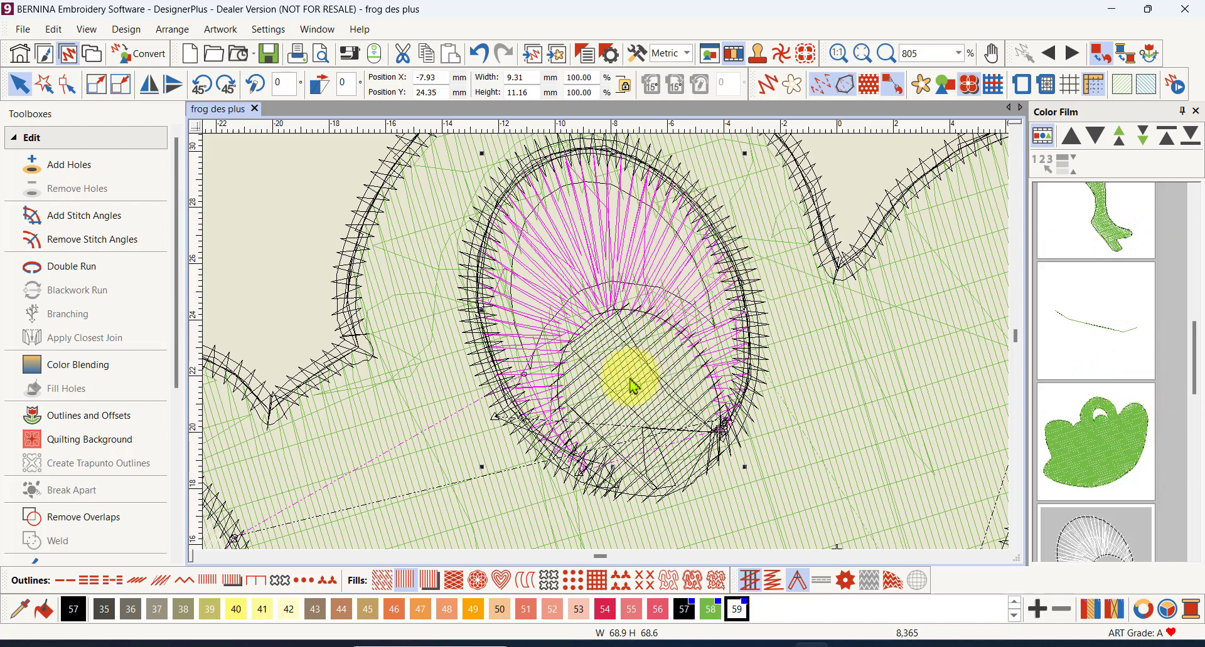
- Try Remove Overlaps on the upper eye's black pupil and undo it
left_click(650, 401)
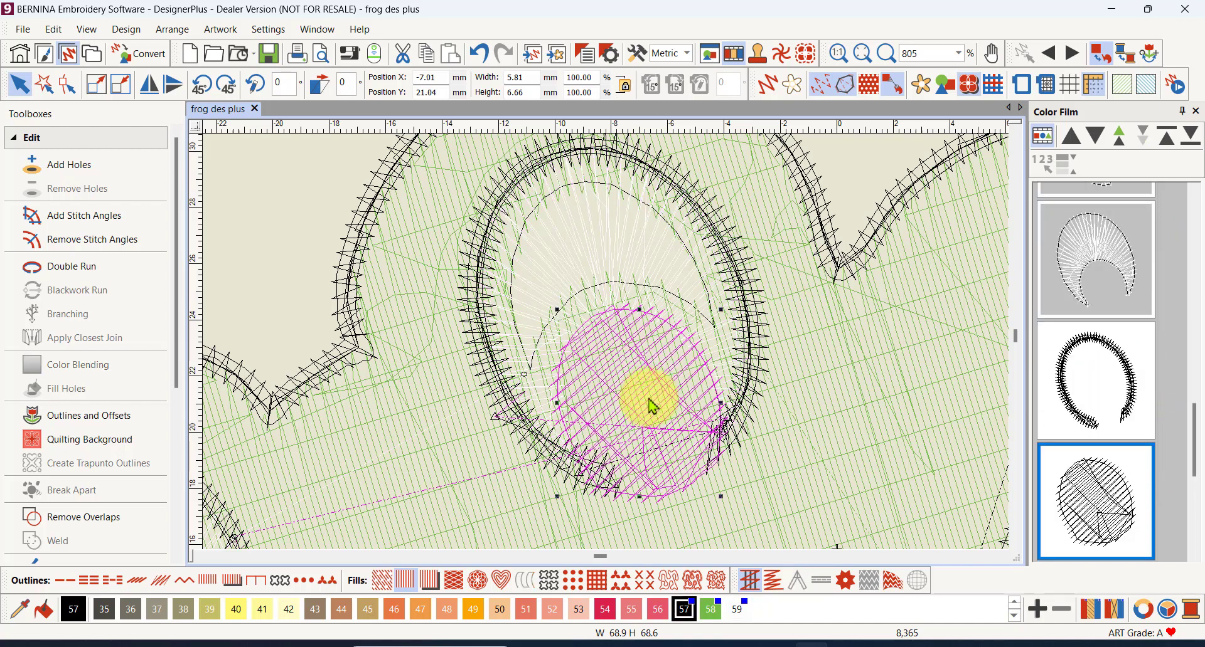
left_click(90, 529)
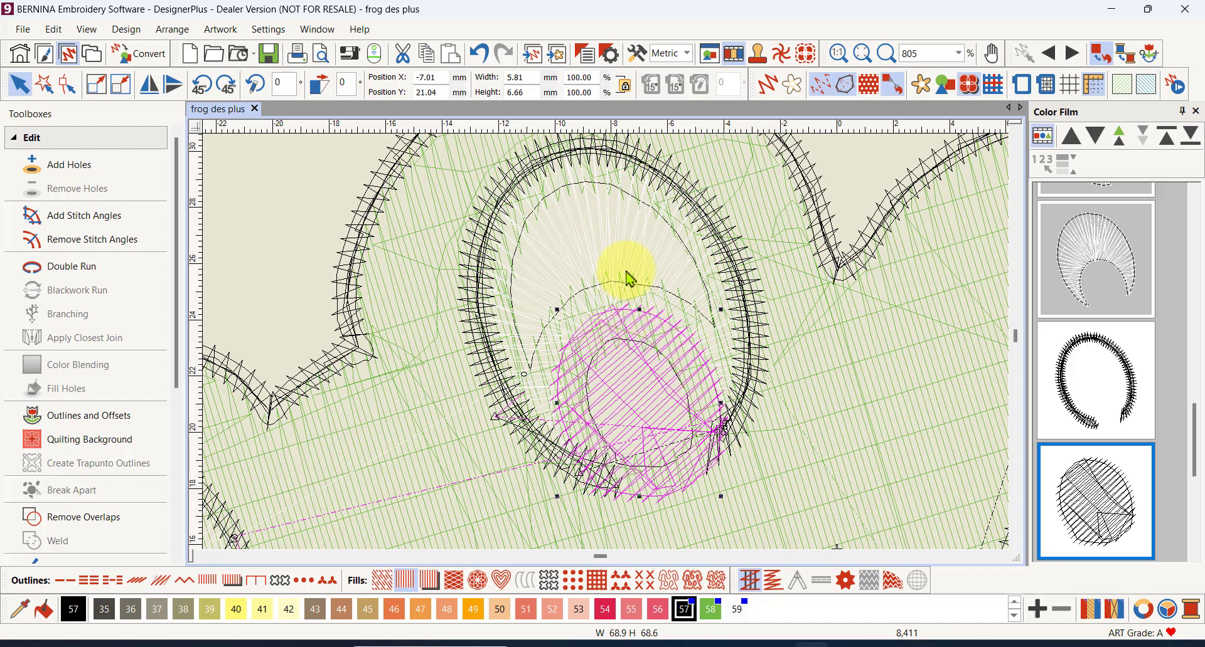
left_click(479, 54)
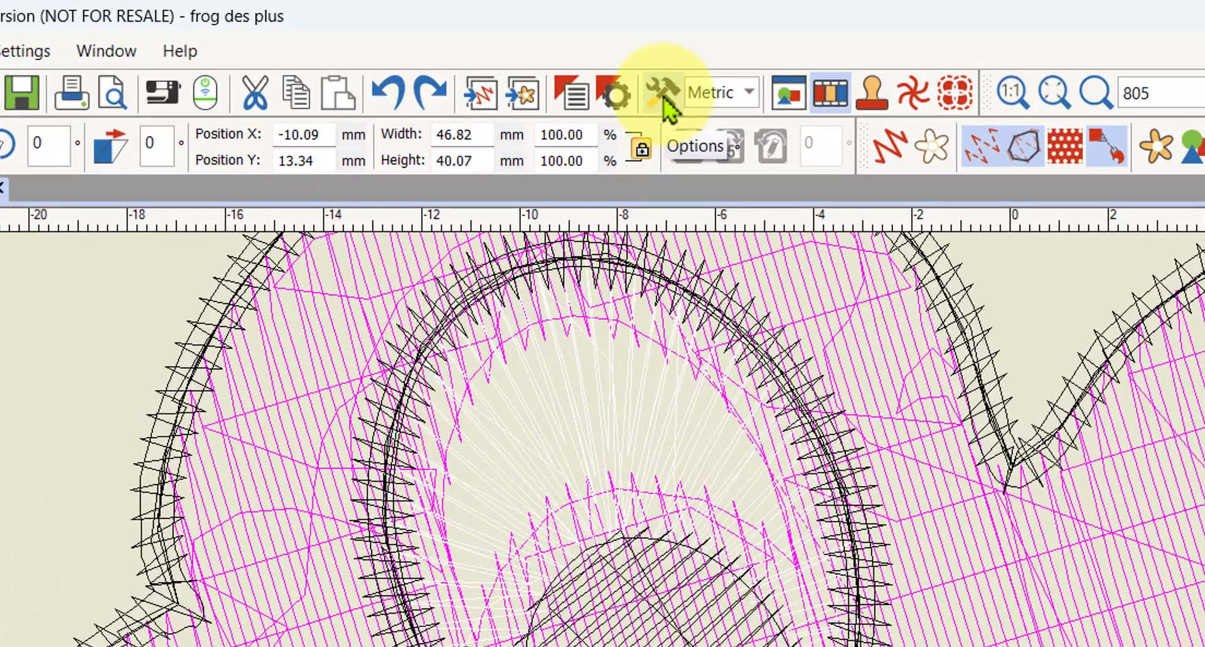
- Review the cutting overlap choices in the Remove Overlaps options and close the dialog
left_click(667, 111)
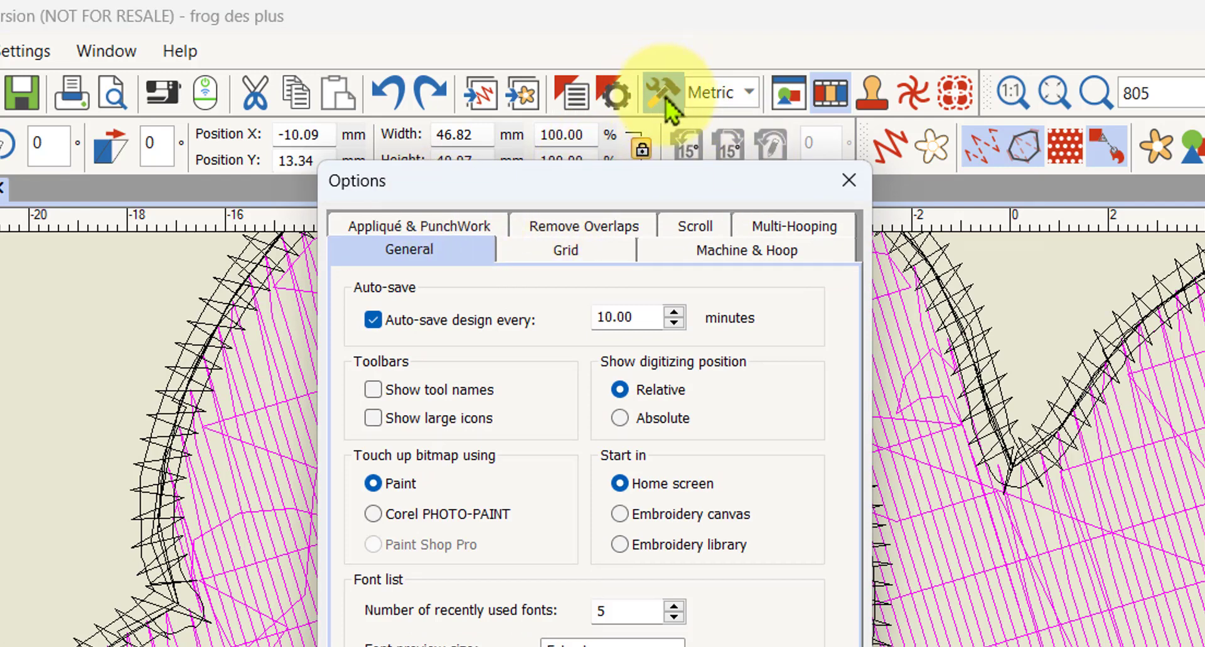
left_click(580, 235)
double_click(521, 317)
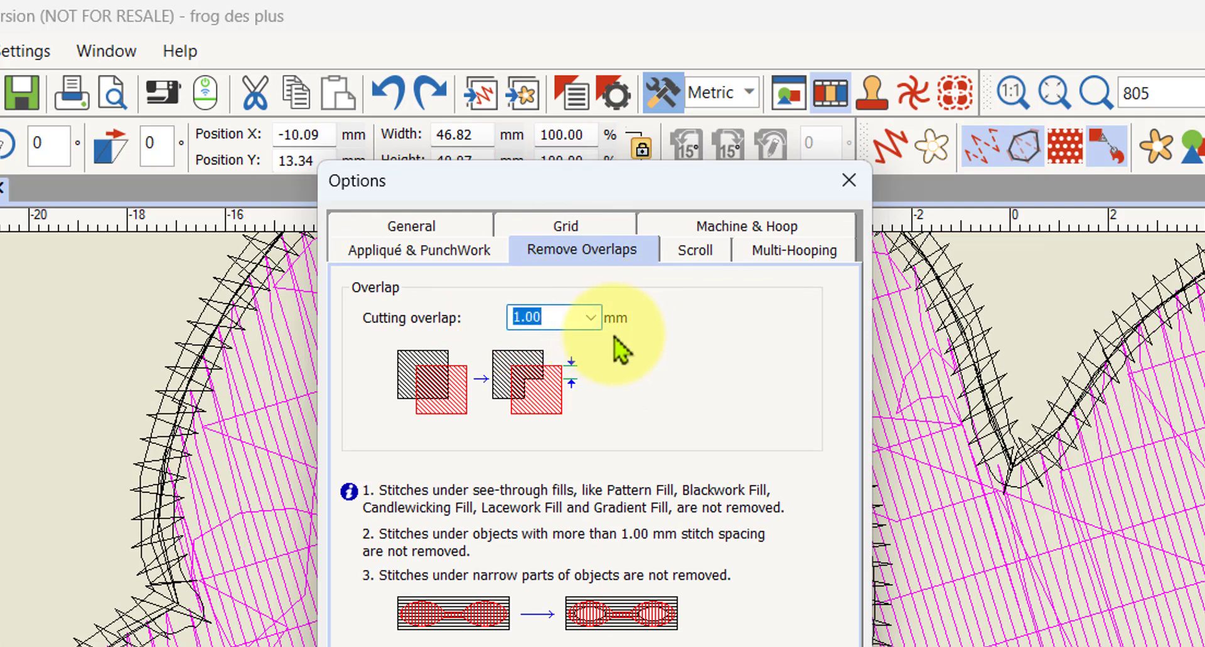
left_click(591, 318)
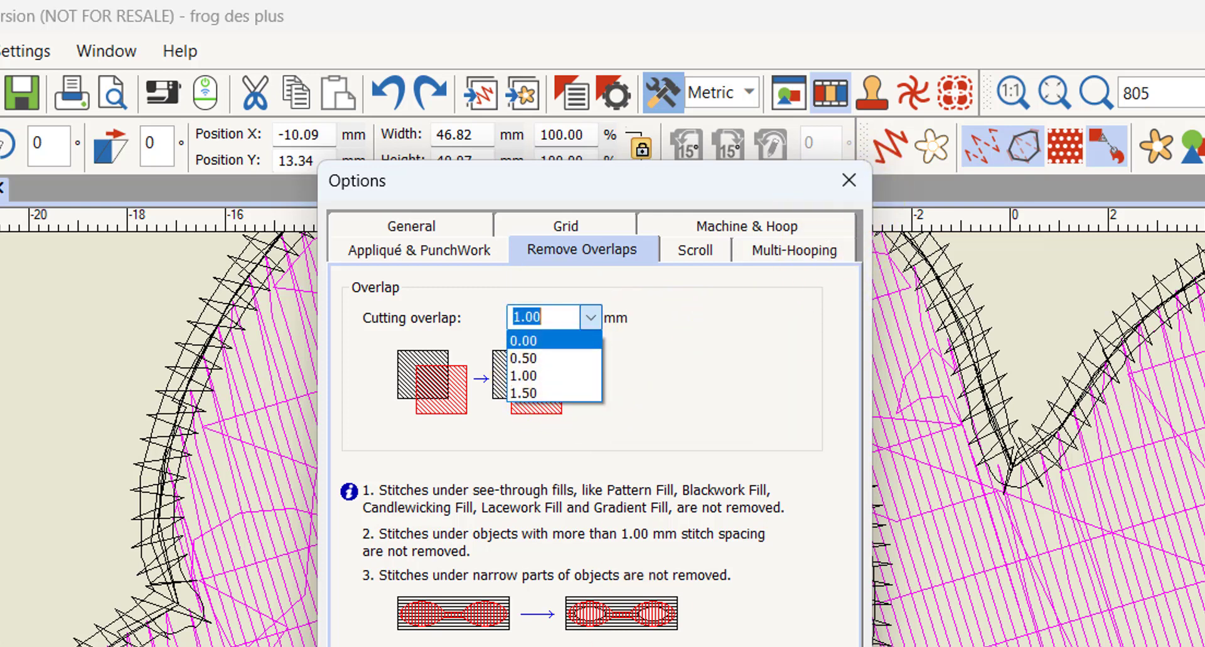
key("Escape")
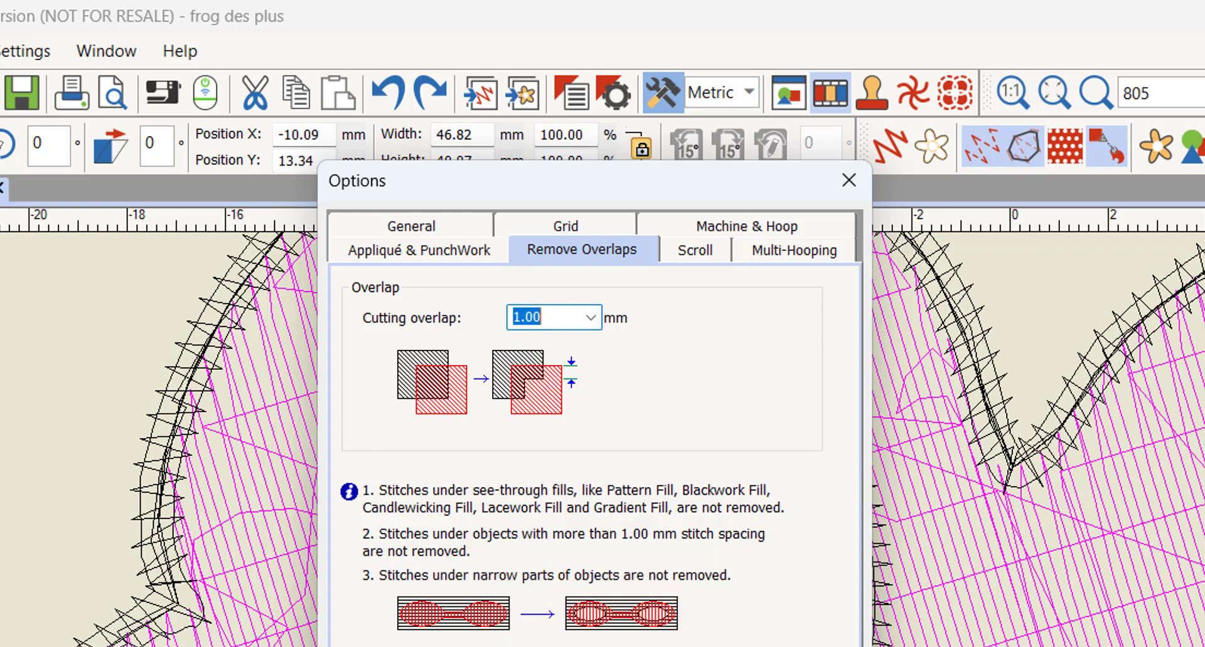
left_click(765, 646)
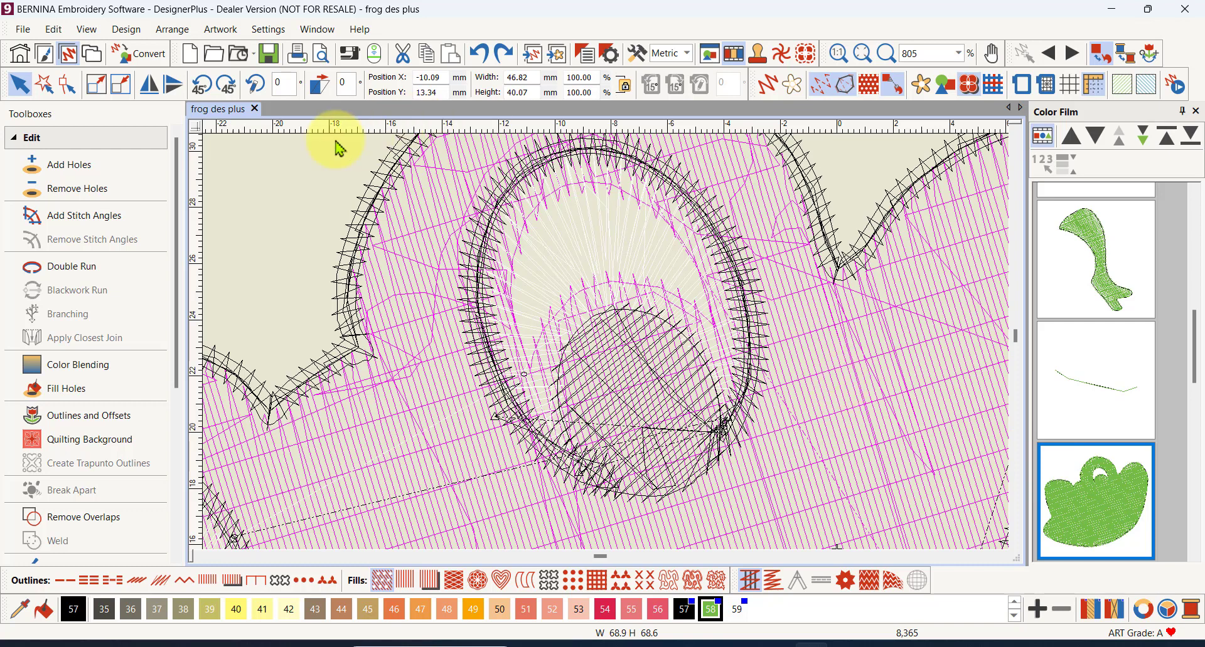
- Reshape the green body fill by deleting surplus reshape points along the right half of the eye hole's arch above the pupil
left_click(67, 84)
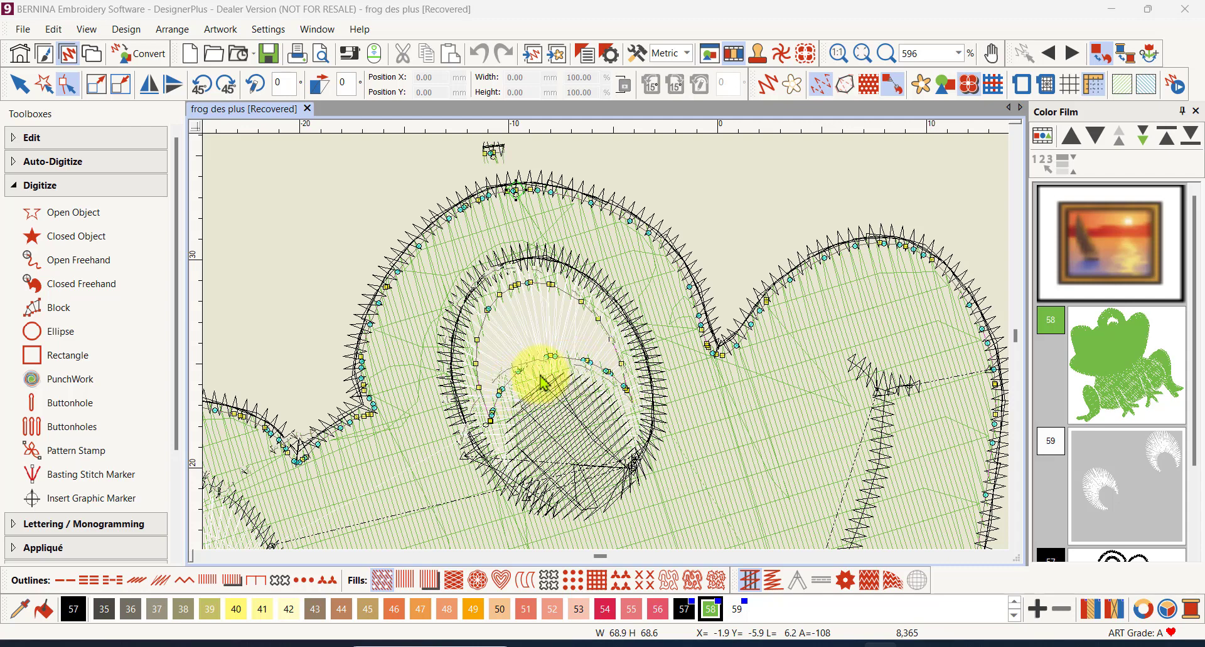
scroll(540, 381, "up", 2)
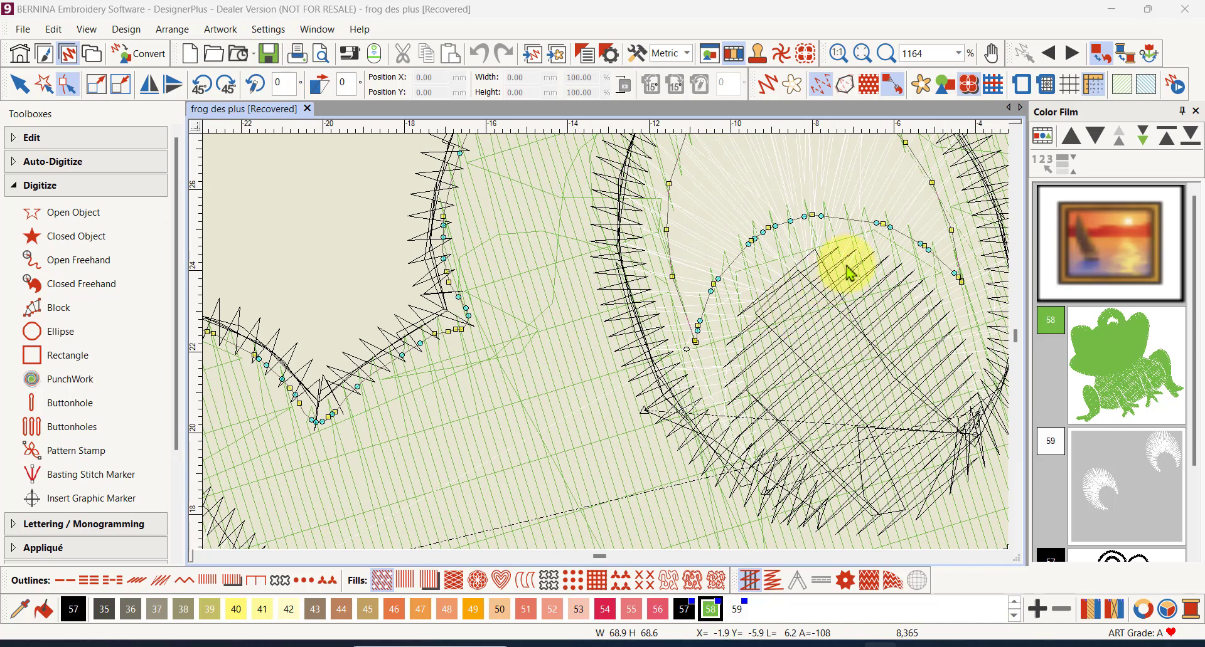
scroll(874, 270, "up", 1)
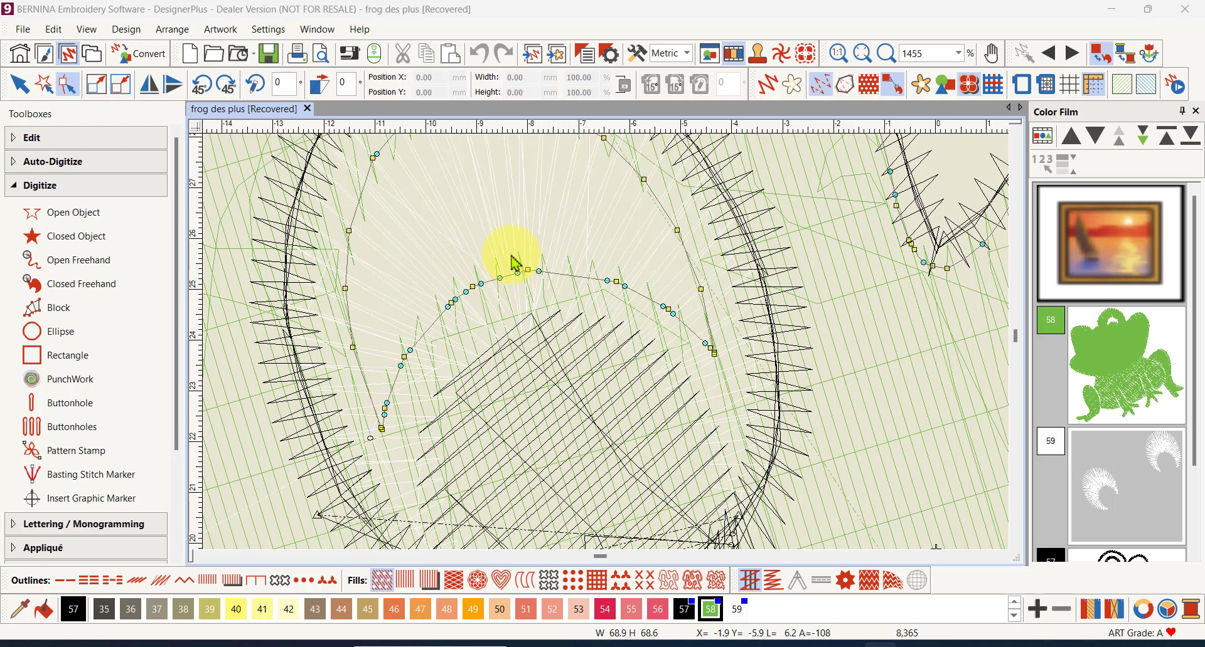
left_click_drag(505, 249, 670, 328)
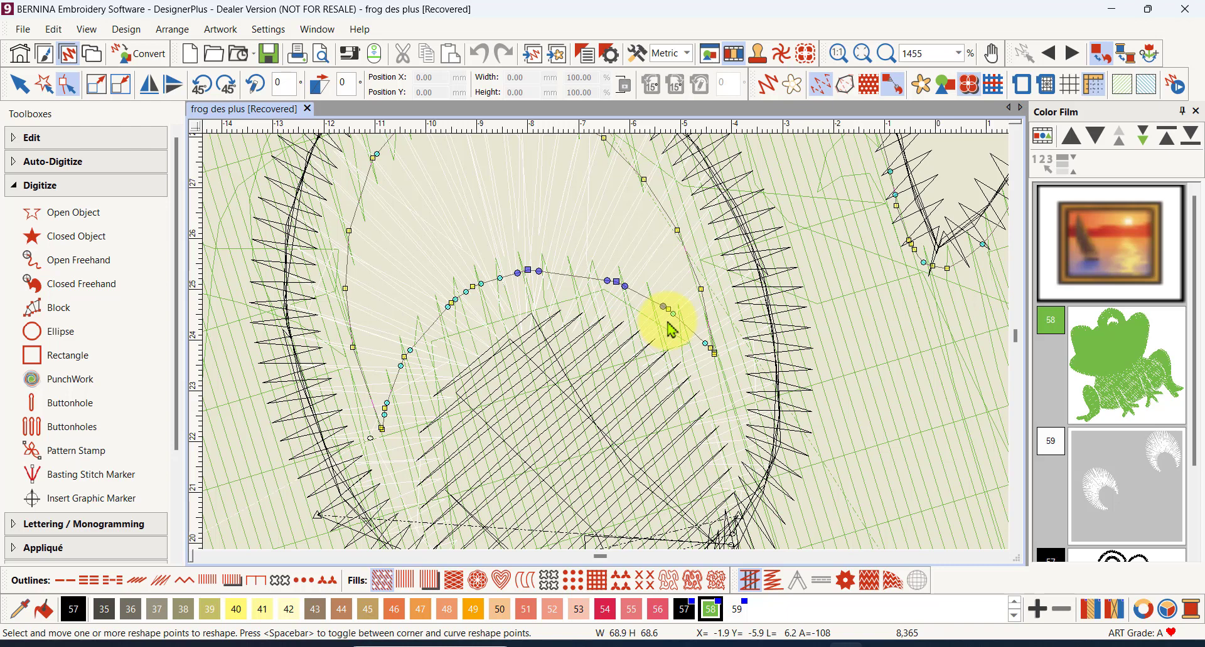
key("Delete")
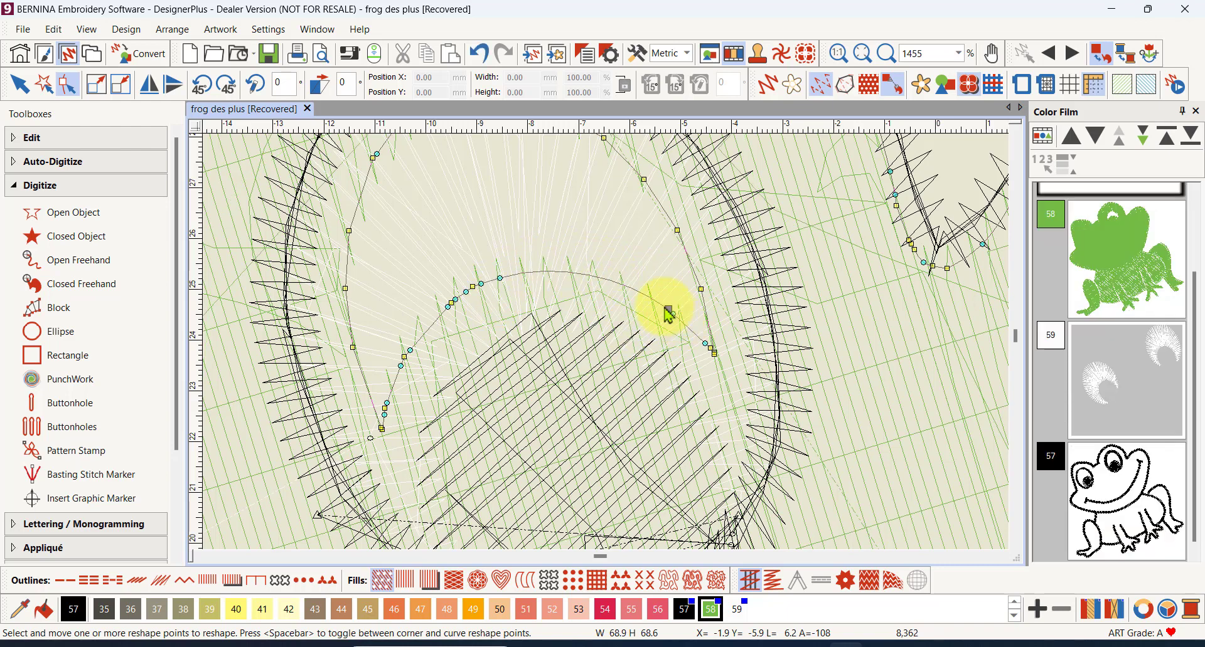
left_click(631, 293)
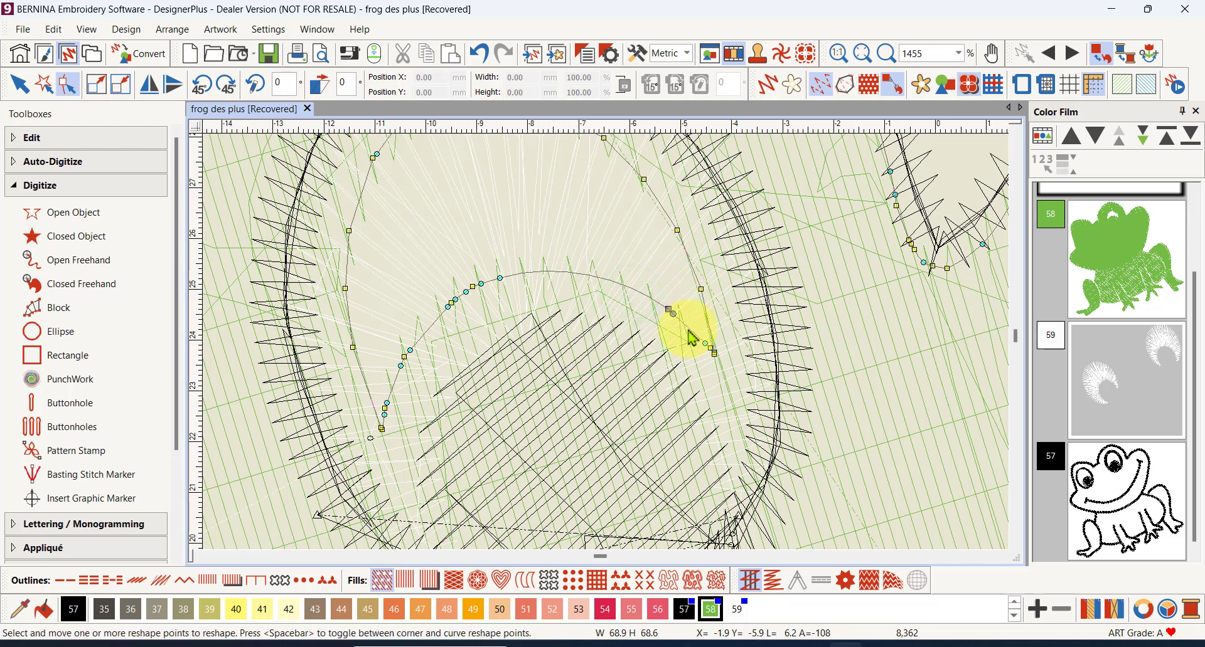
key("Delete")
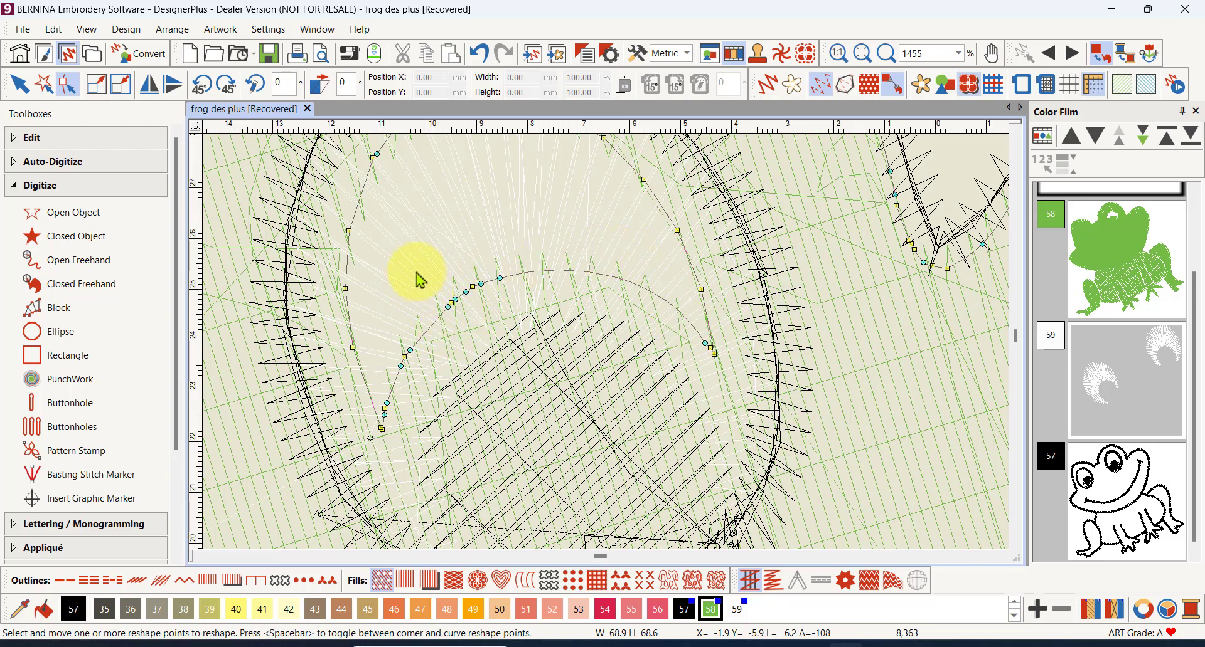
- Delete the surplus reshape points along the left half of the eye hole's arch above the pupil
mouse_move(404, 281)
left_mouse_down()
mouse_move(484, 282)
mouse_move(495, 353)
left_mouse_up()
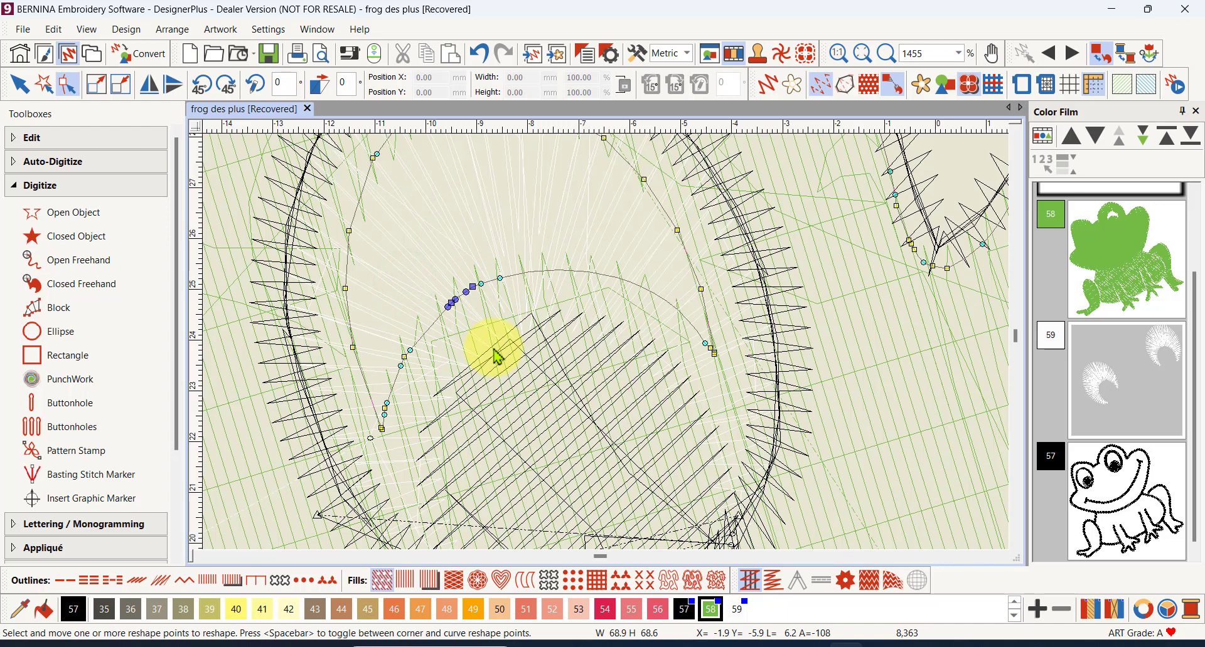
key("Delete")
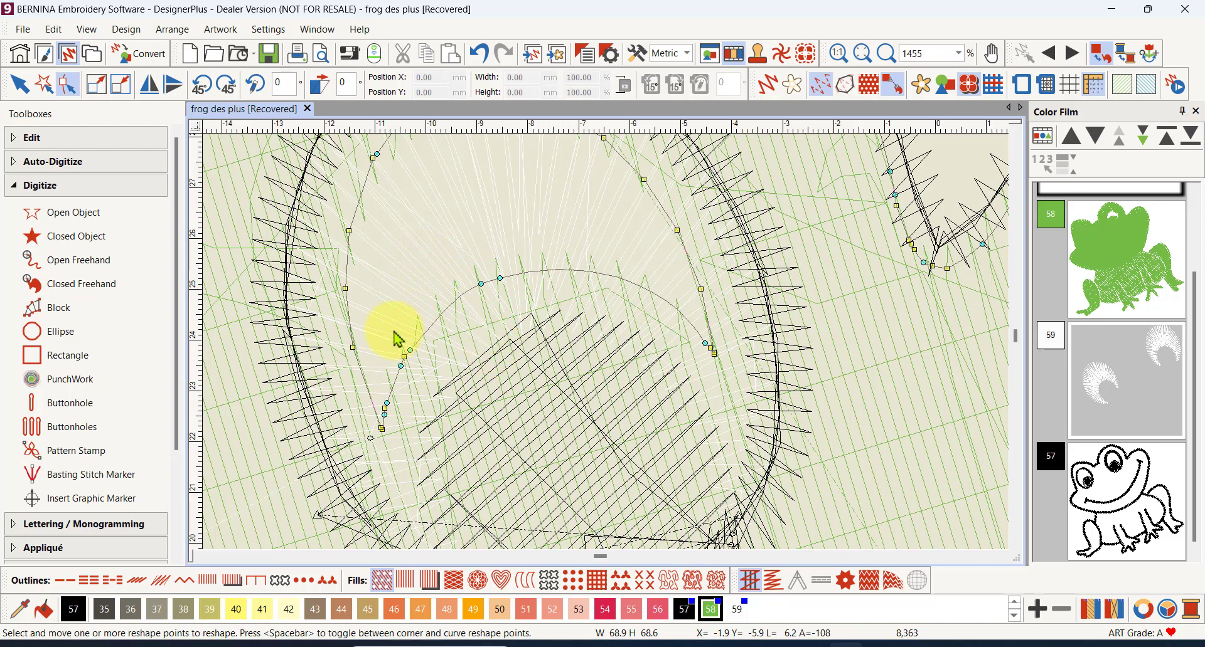
left_click_drag(392, 330, 425, 405)
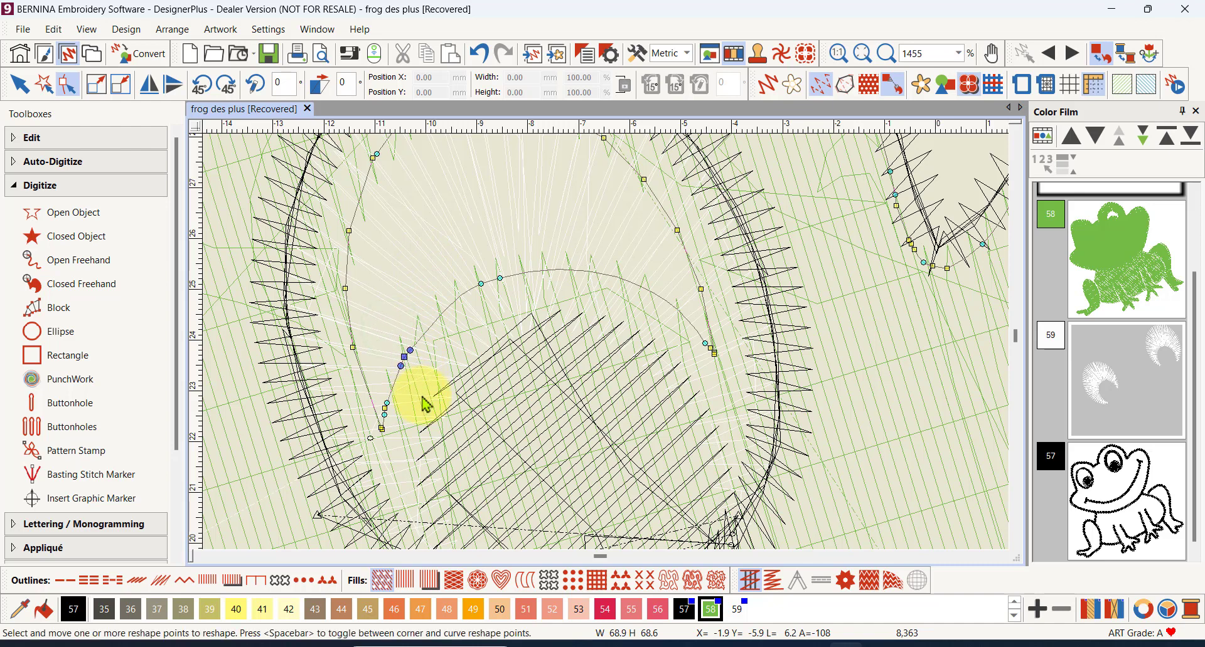
key("Delete")
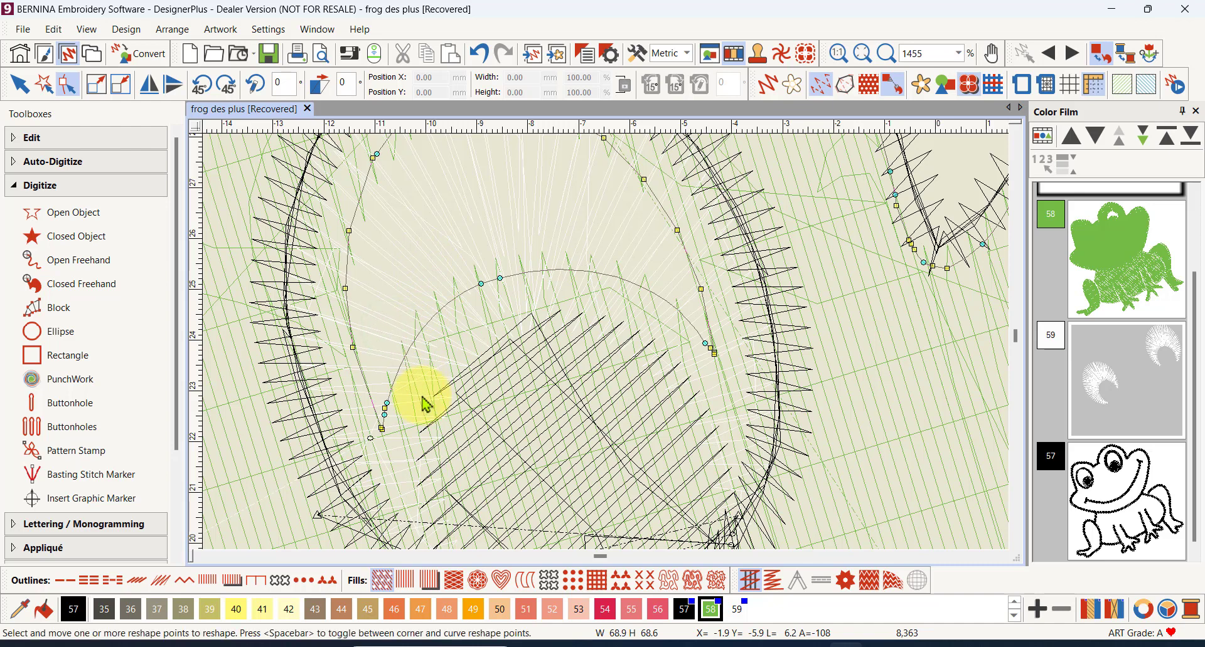
left_click(386, 415)
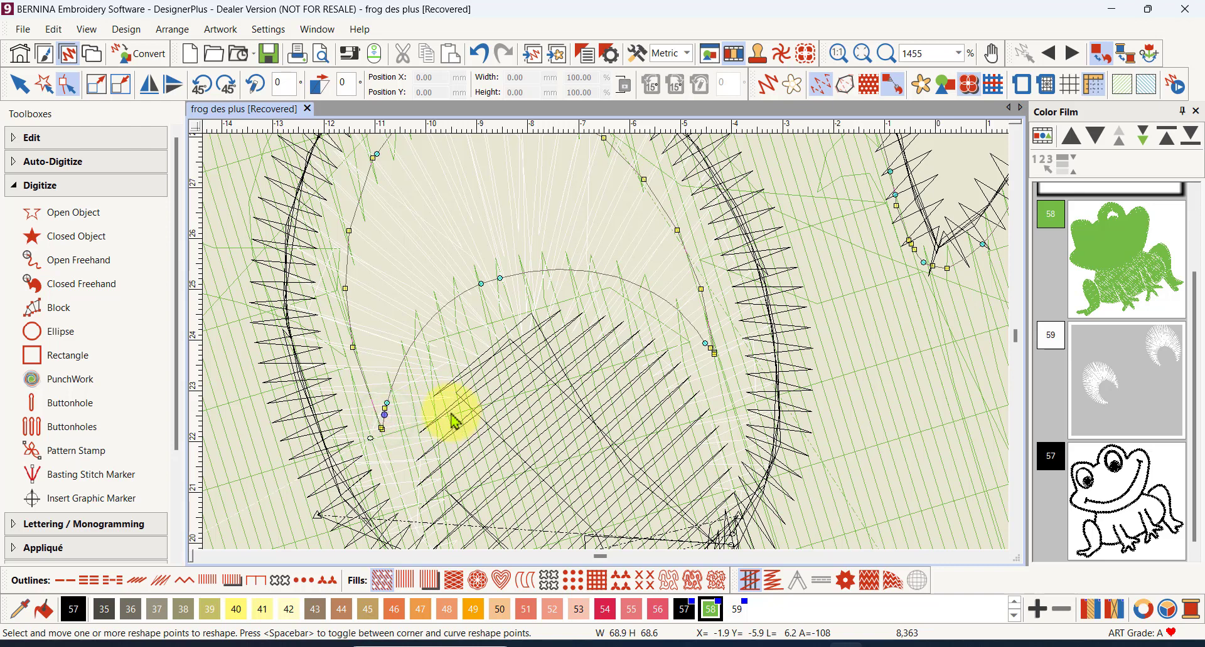
left_click(389, 403)
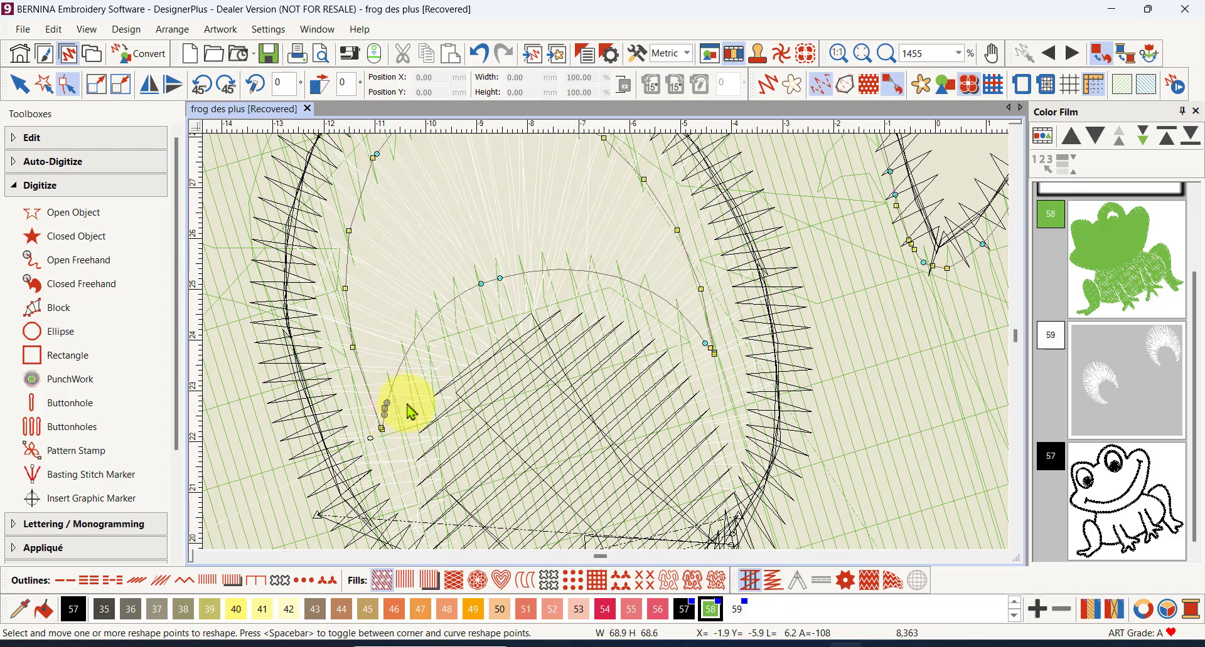
key("Delete")
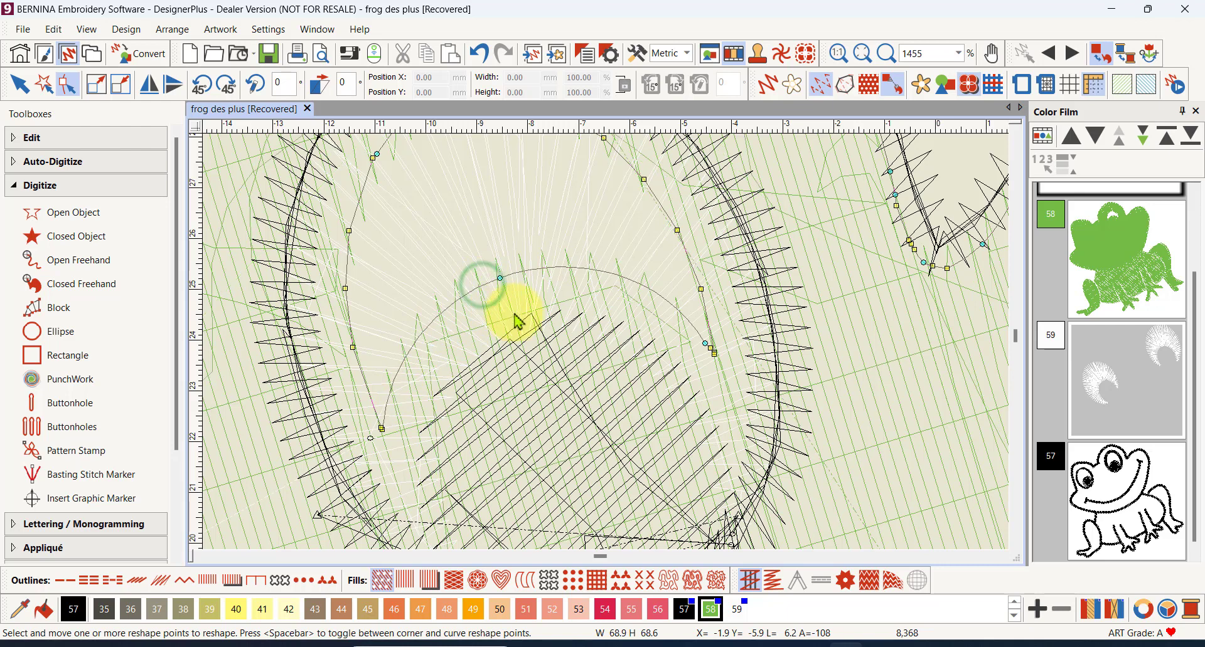
- Delete the remaining arch point near its center and the surplus reshape points clustered at both lower ends of the eye hole
left_click(706, 345)
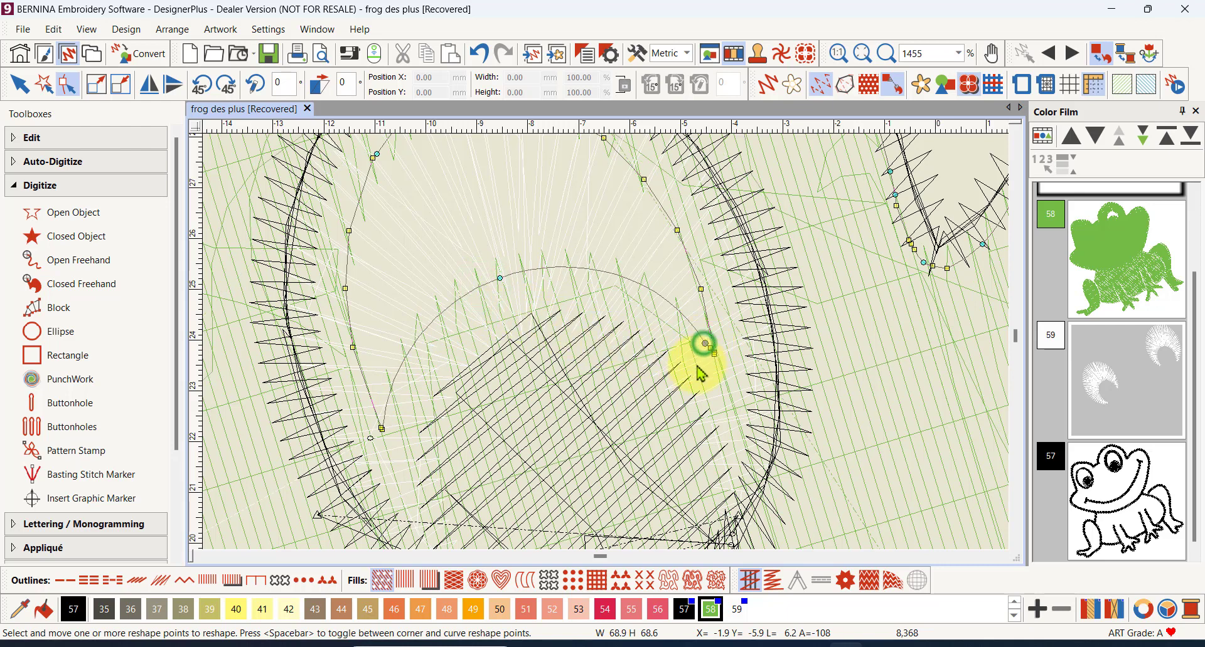
key("Delete")
key("ctrl+z")
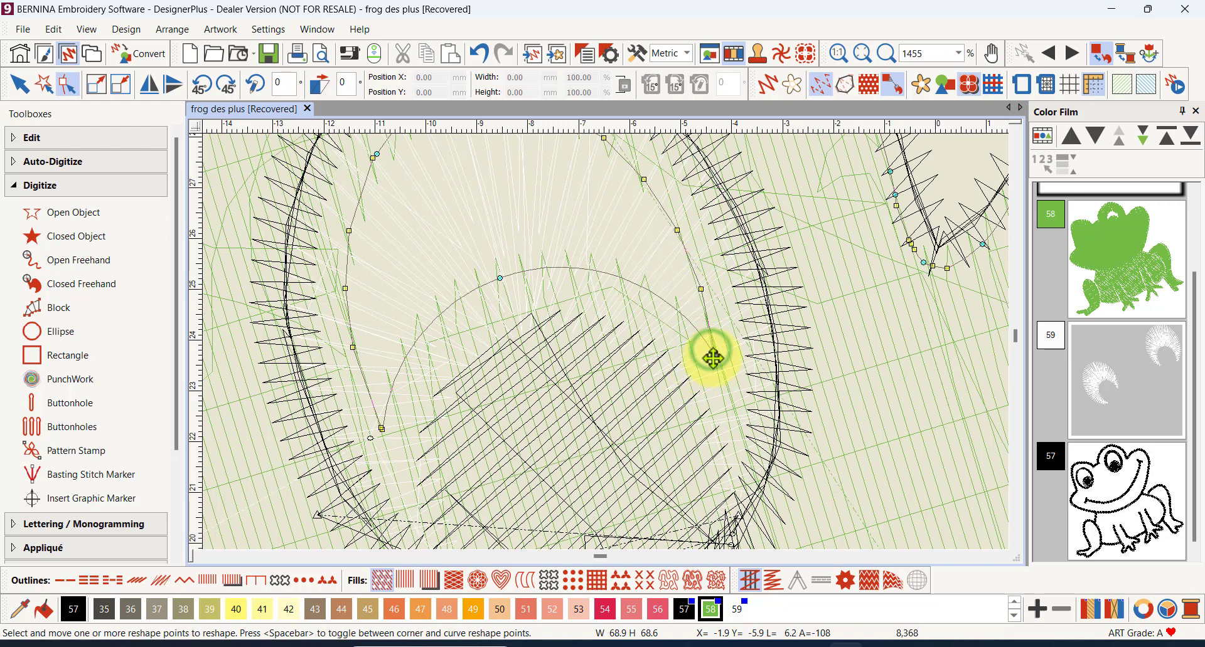
scroll(610, 350, "up", 4)
scroll(610, 349, "up", 1)
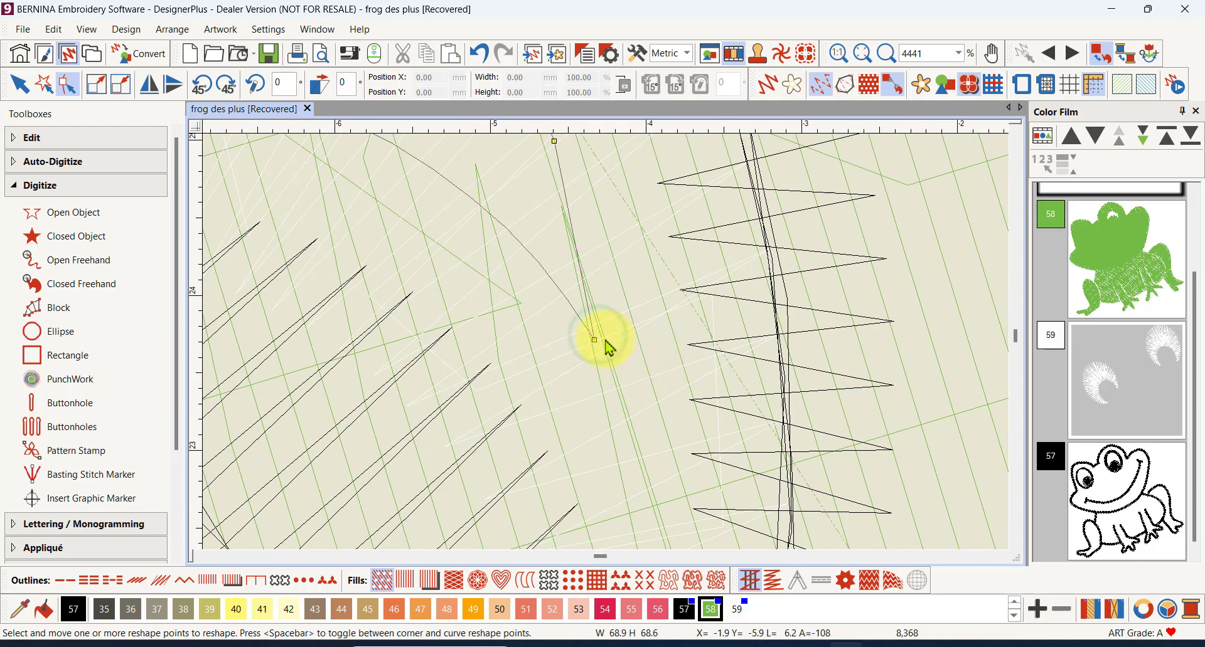
scroll(609, 354, "down", 3)
scroll(609, 353, "down", 2)
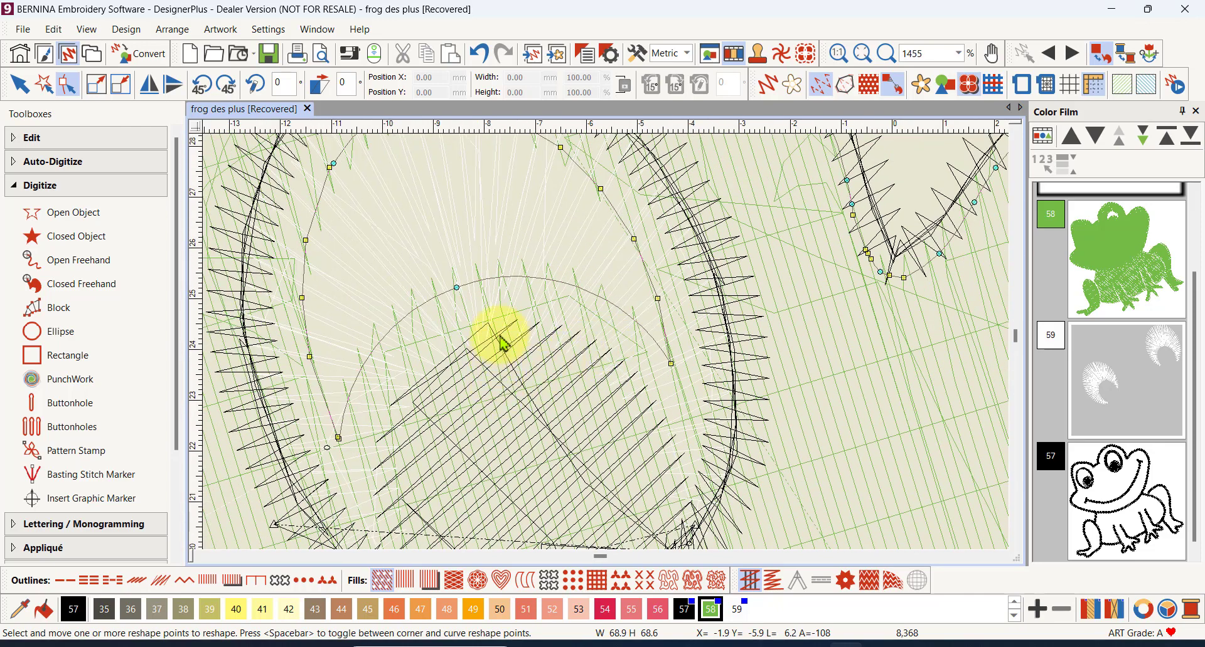
scroll(604, 344, "up", 5)
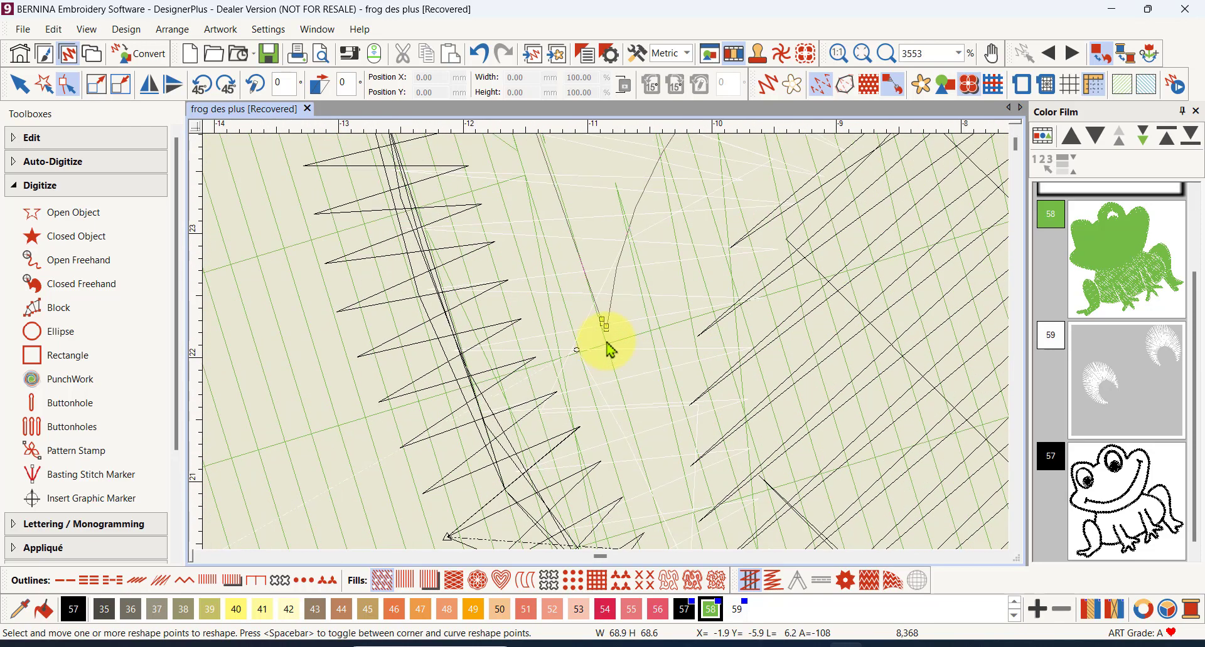
left_click(604, 320)
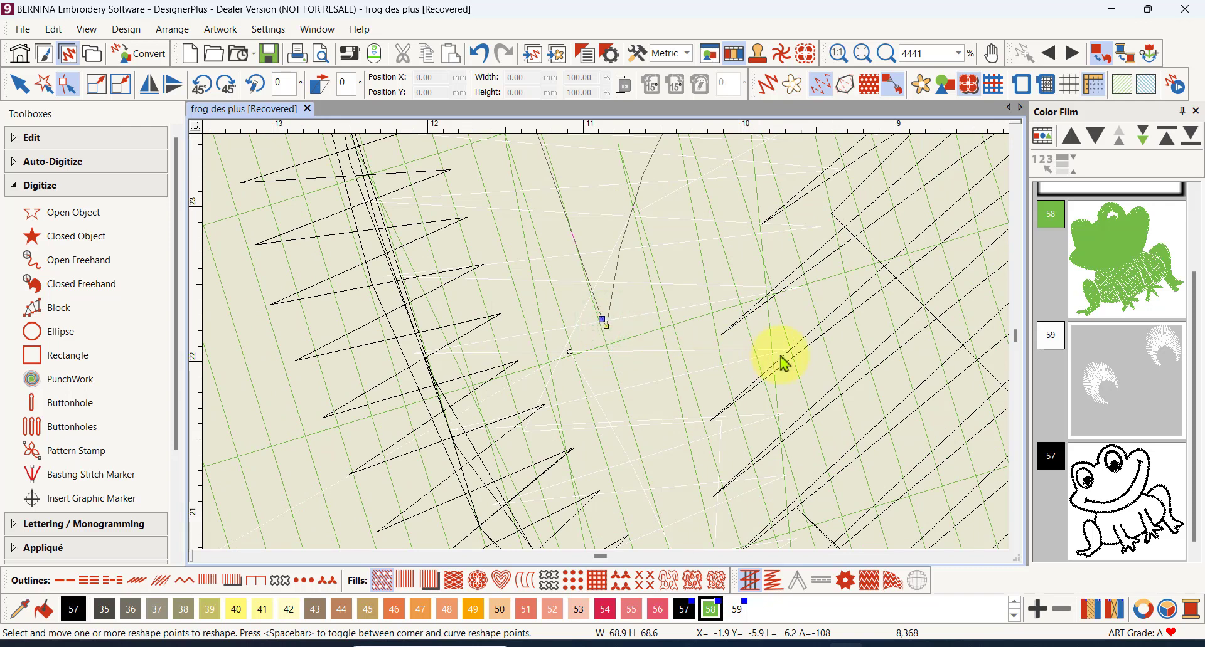
scroll(707, 274, "down", 4)
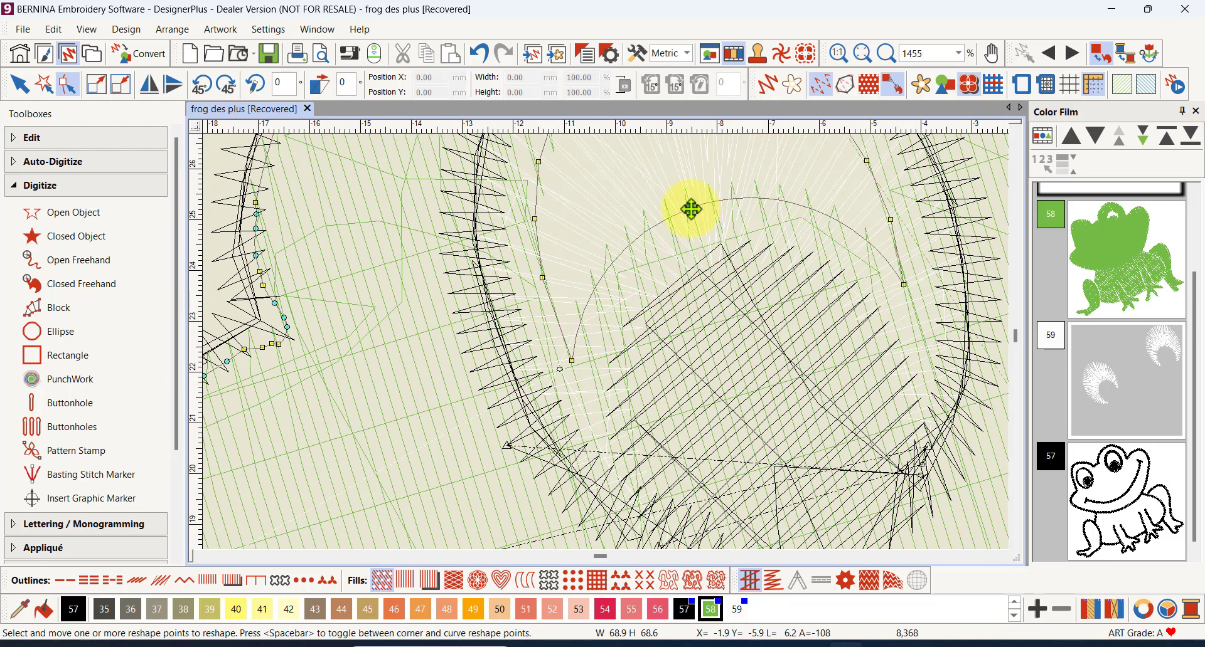
- Pull the eye hole's arch down below the pupil and change the points at both of its ends to curve points
left_click_drag(691, 209, 794, 496)
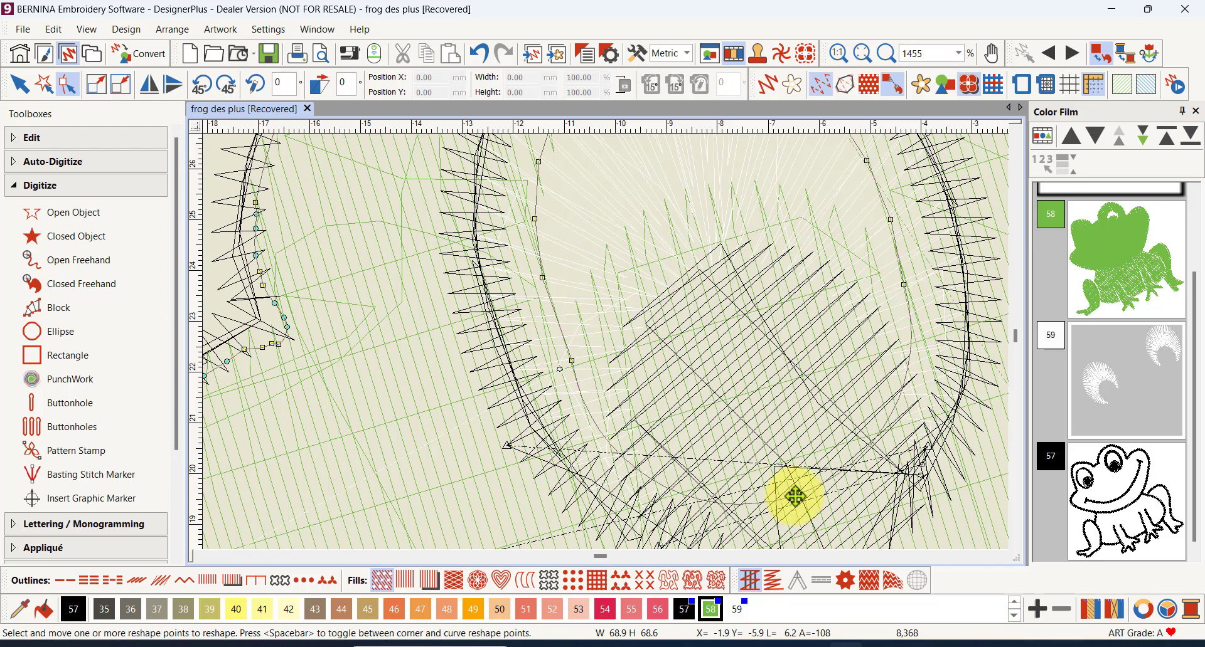
left_click_drag(795, 497, 801, 507)
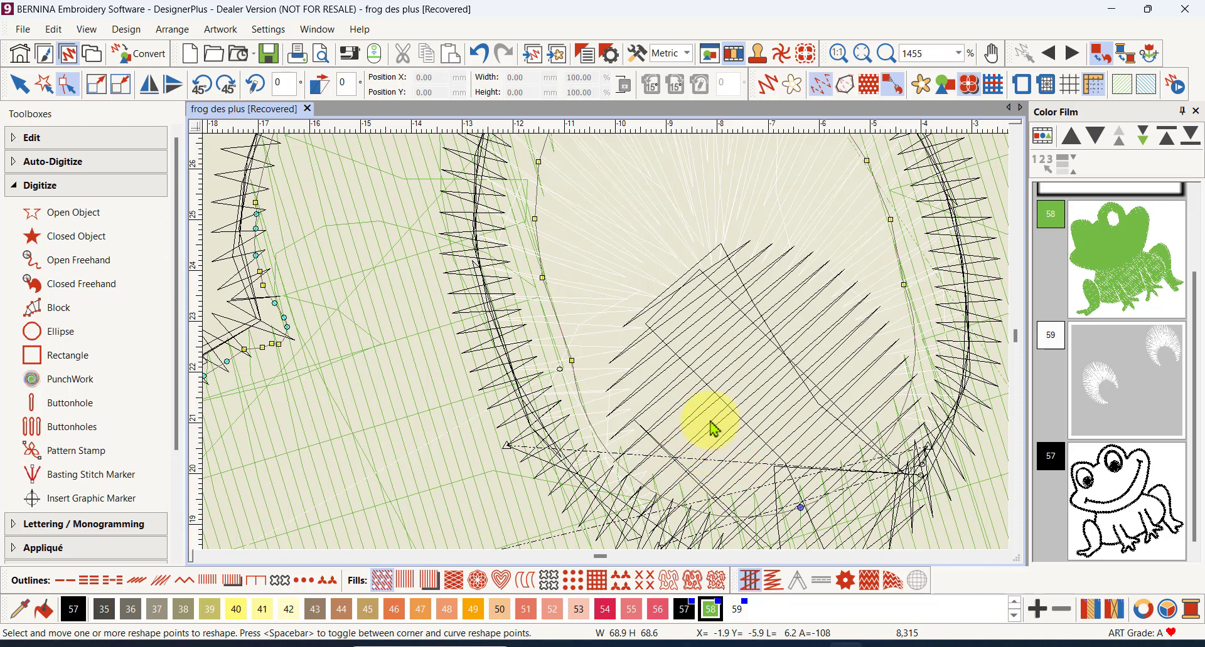
left_click(572, 362)
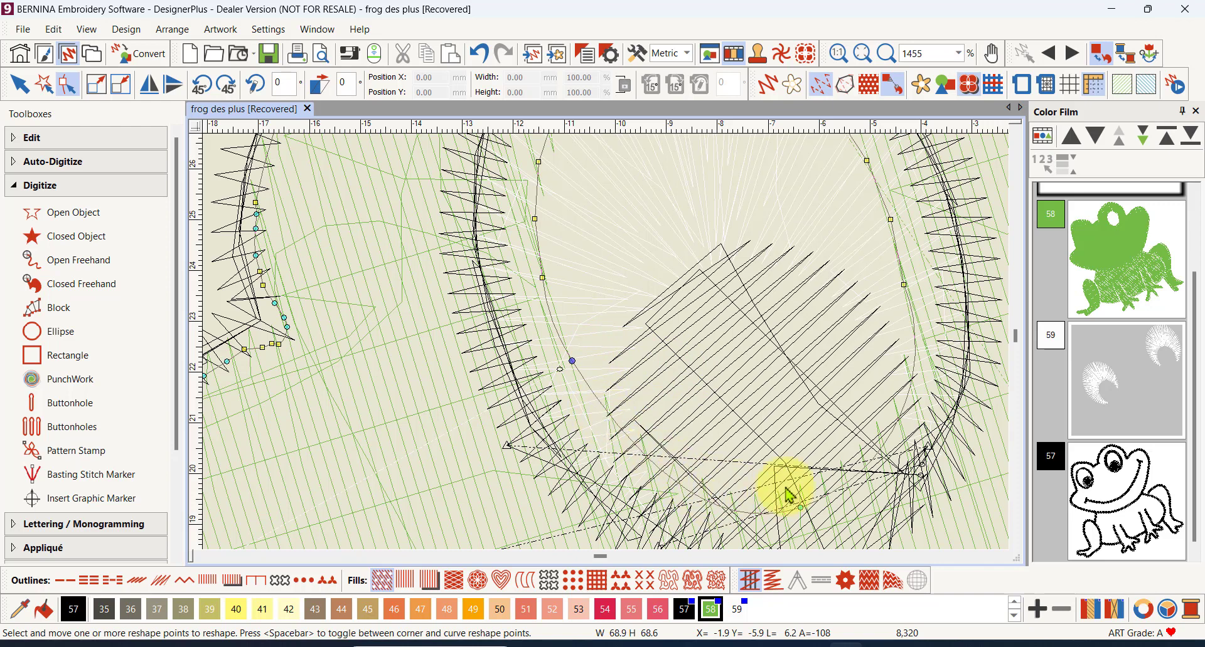
left_click(905, 287)
key("space")
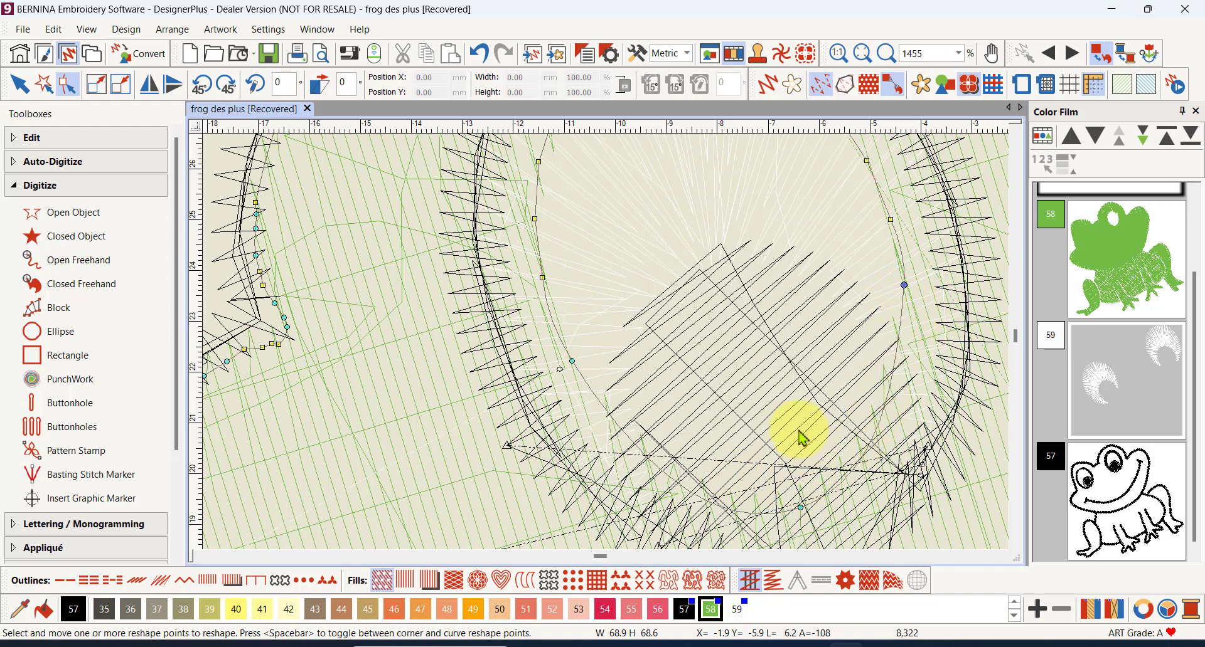
scroll(758, 345, "down", 4)
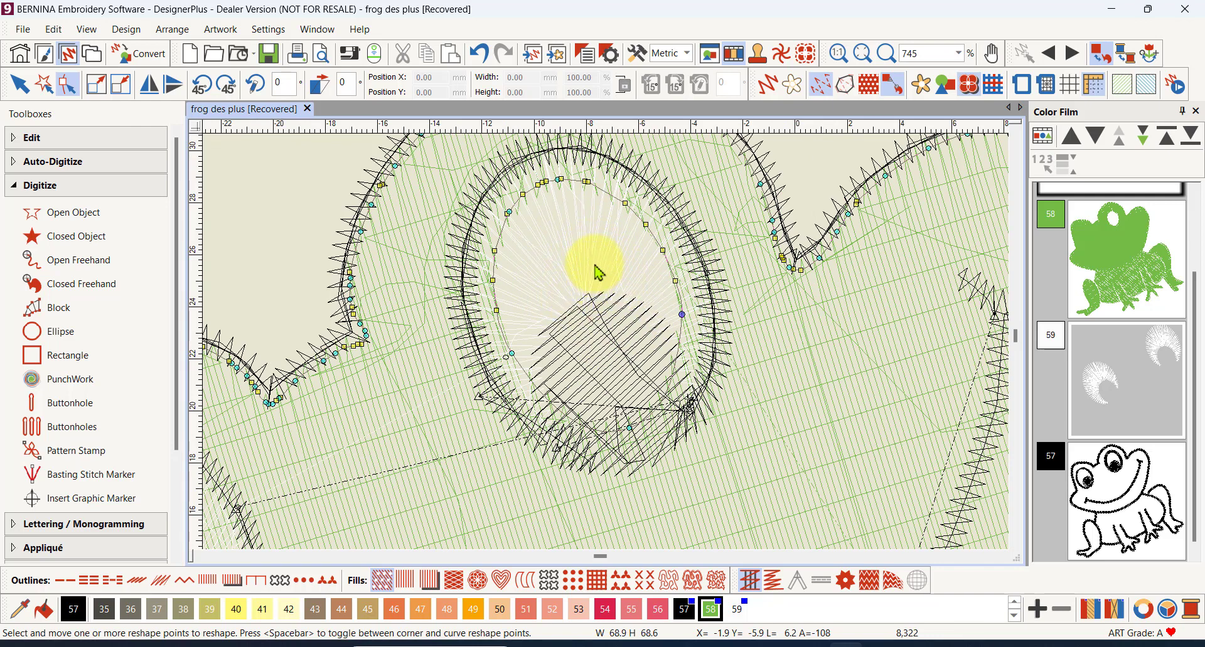
- Undo the reshaping of the upper eye's hole in the green body fill
left_click(481, 55)
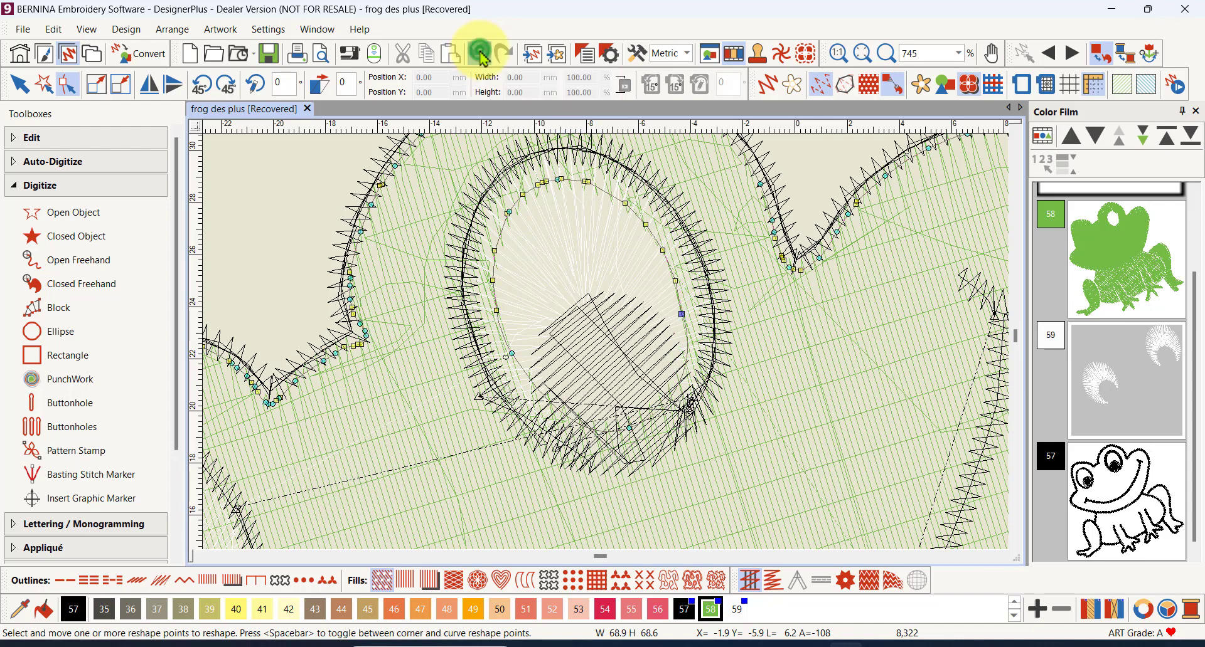
left_click(480, 55)
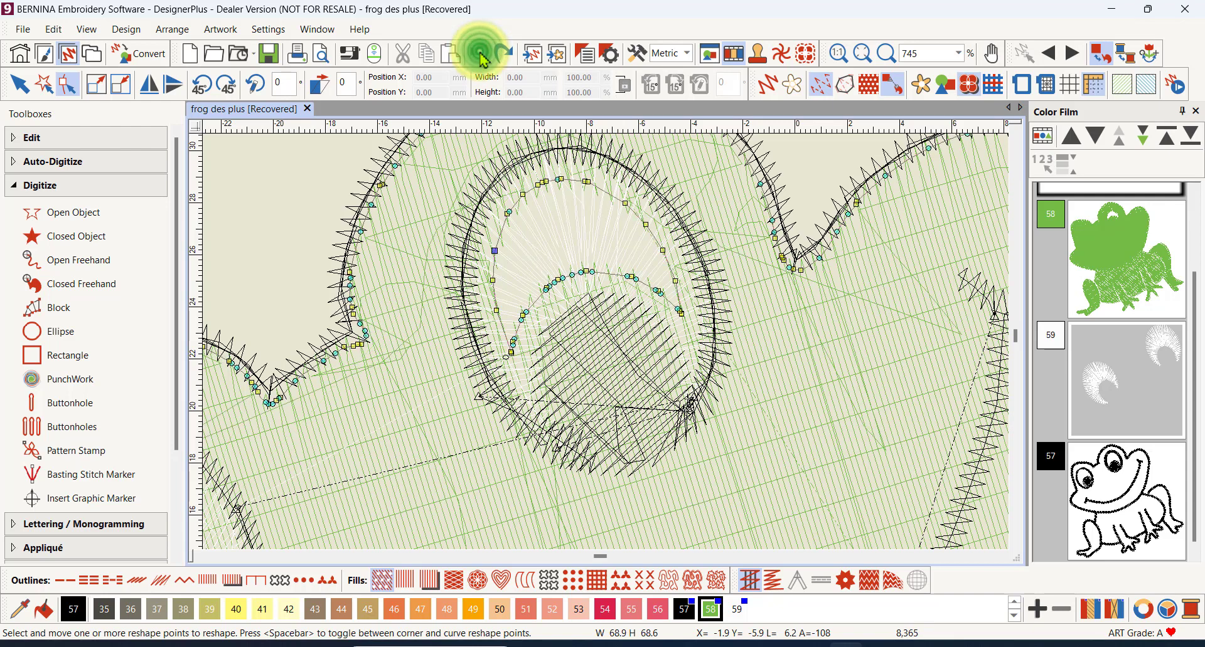
left_click(481, 56)
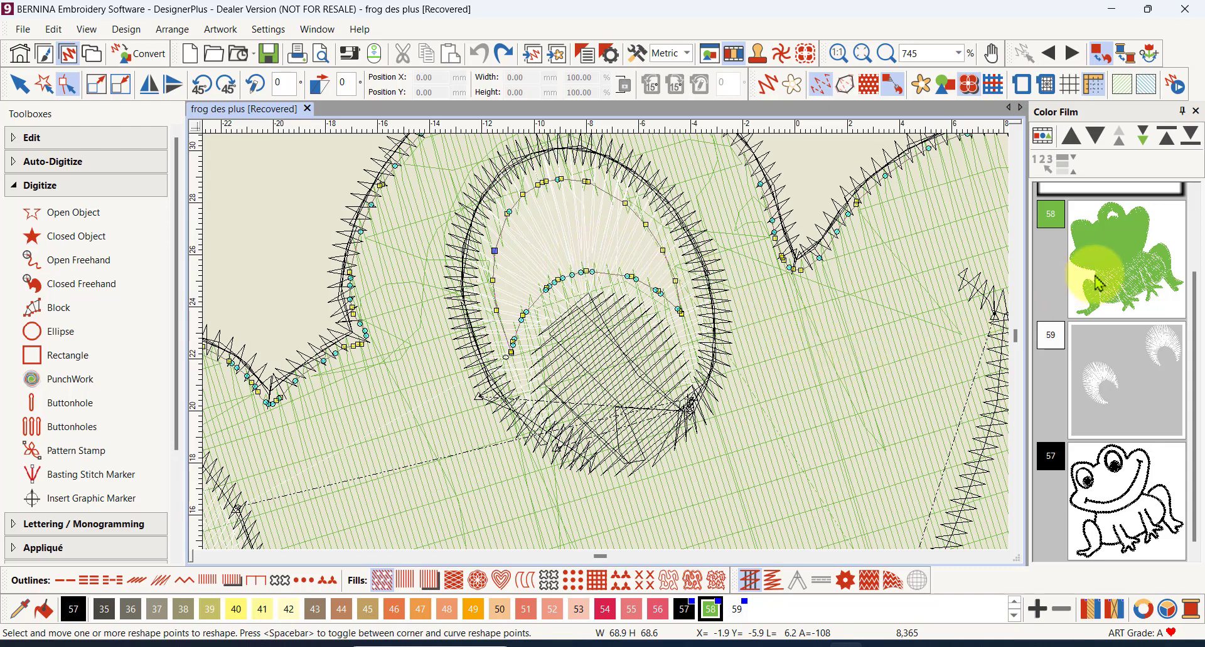
- Show individual objects in the Color Film, select the green head fill with the eye cutout and remove its holes
left_click(1109, 242)
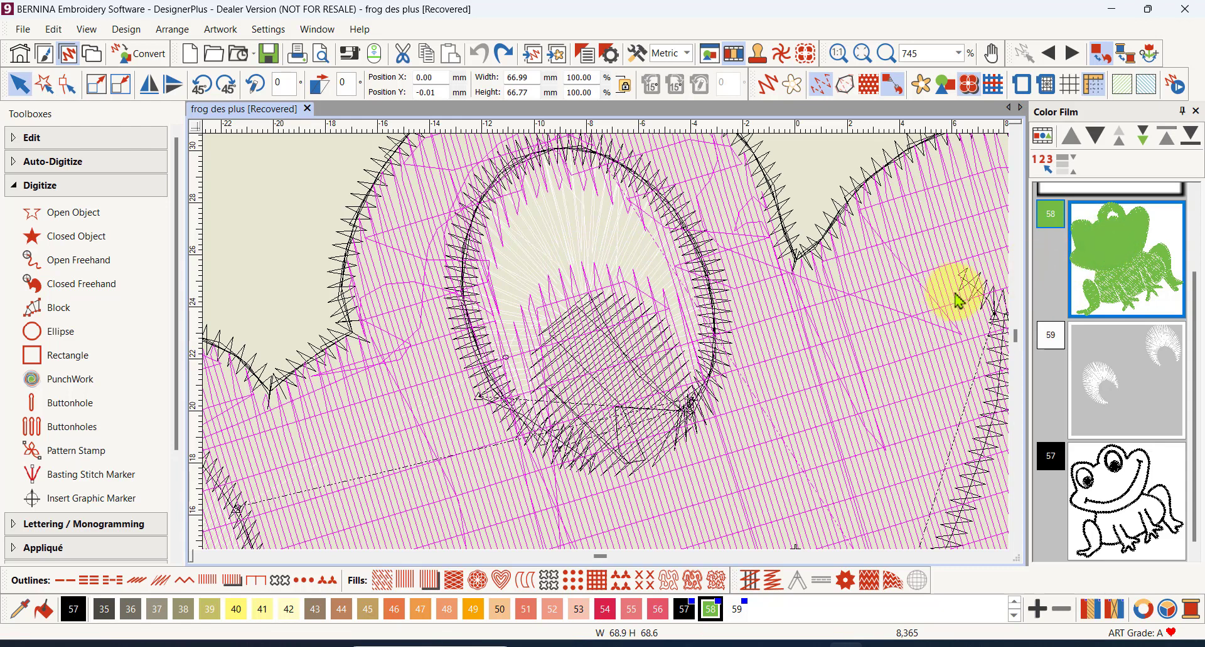
left_click(1043, 136)
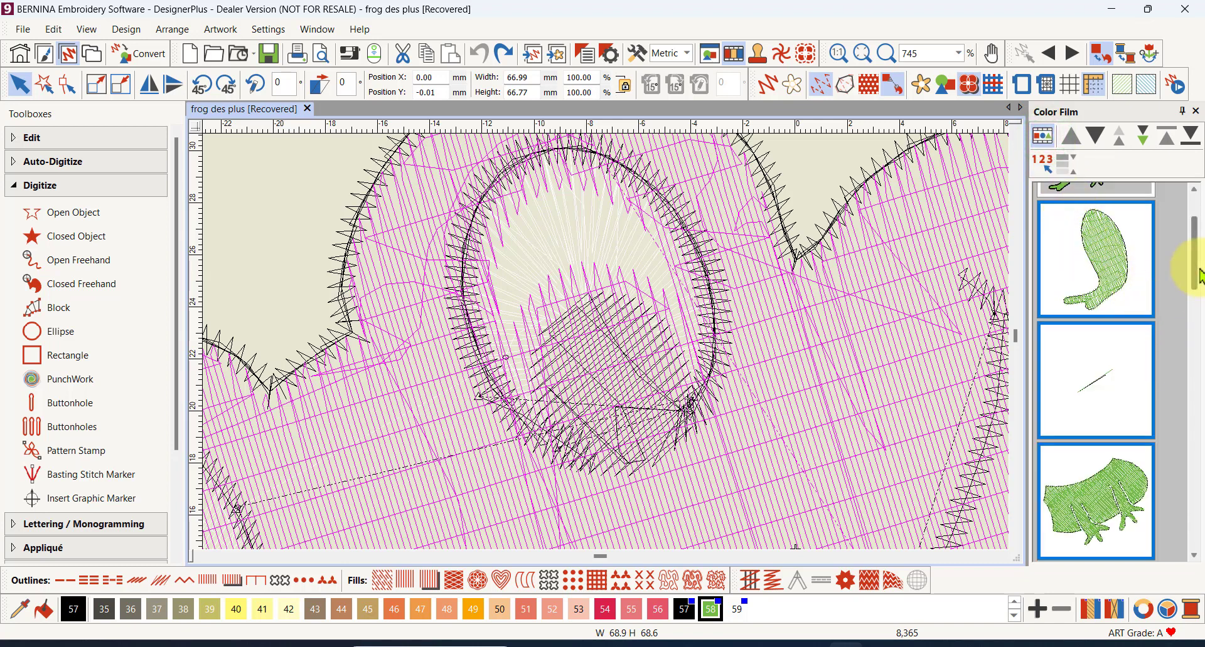
left_click_drag(1194, 276, 1140, 390)
left_click(1091, 399)
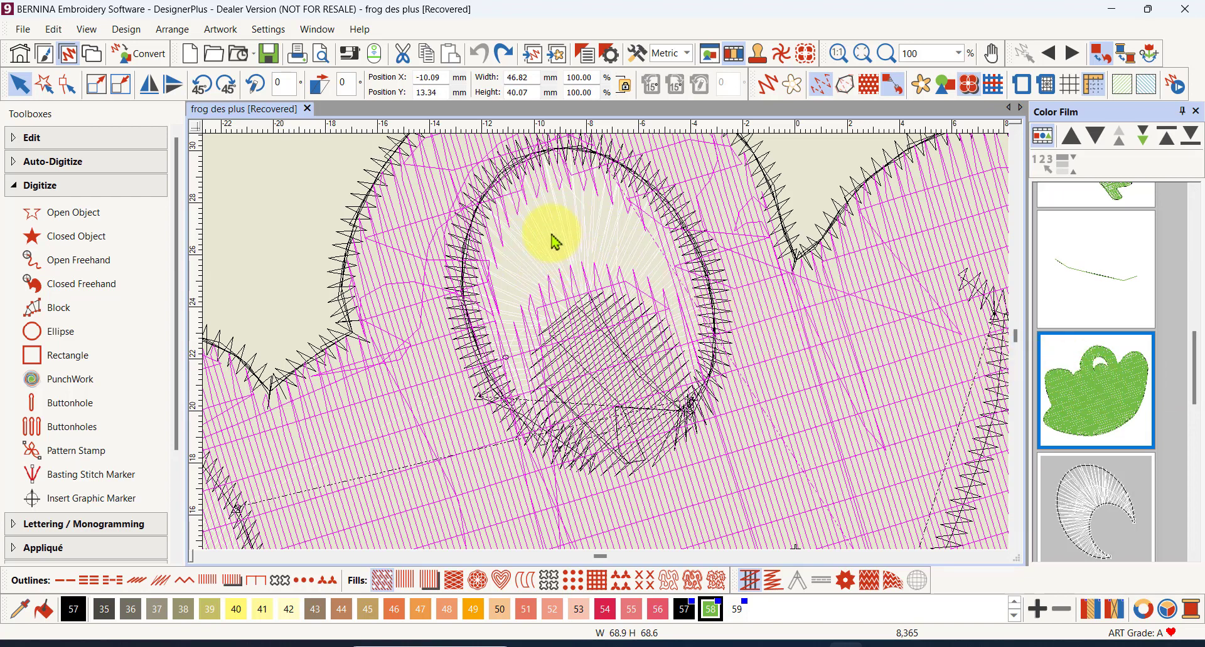
left_click(34, 137)
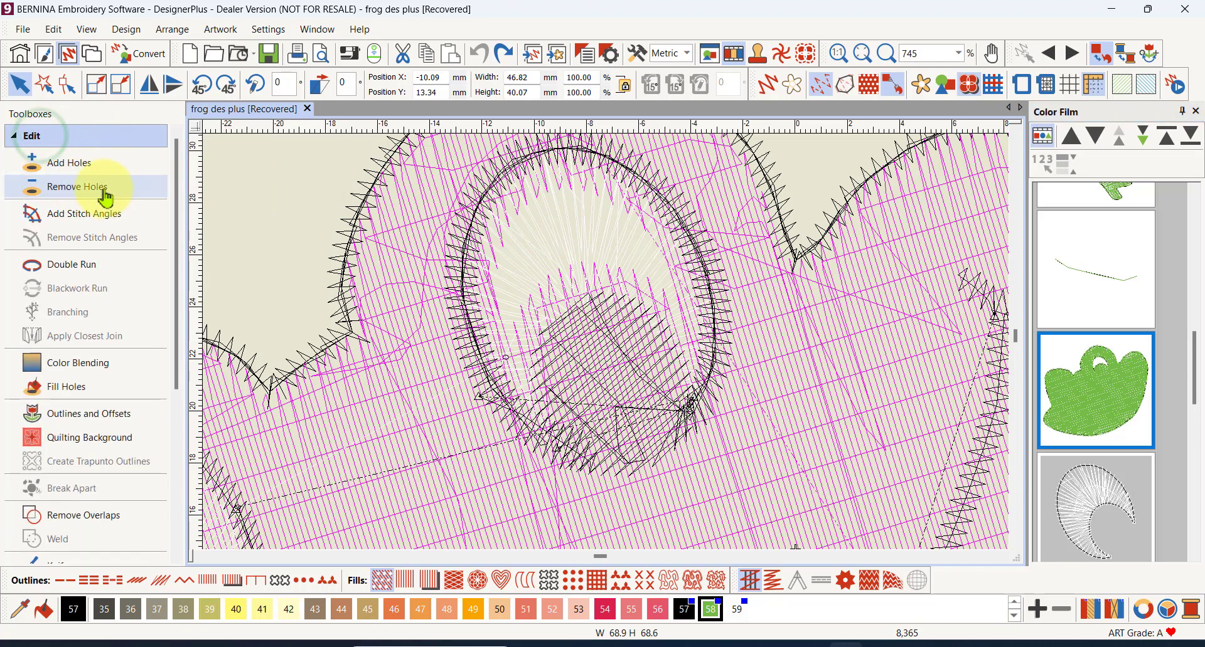
left_click(100, 194)
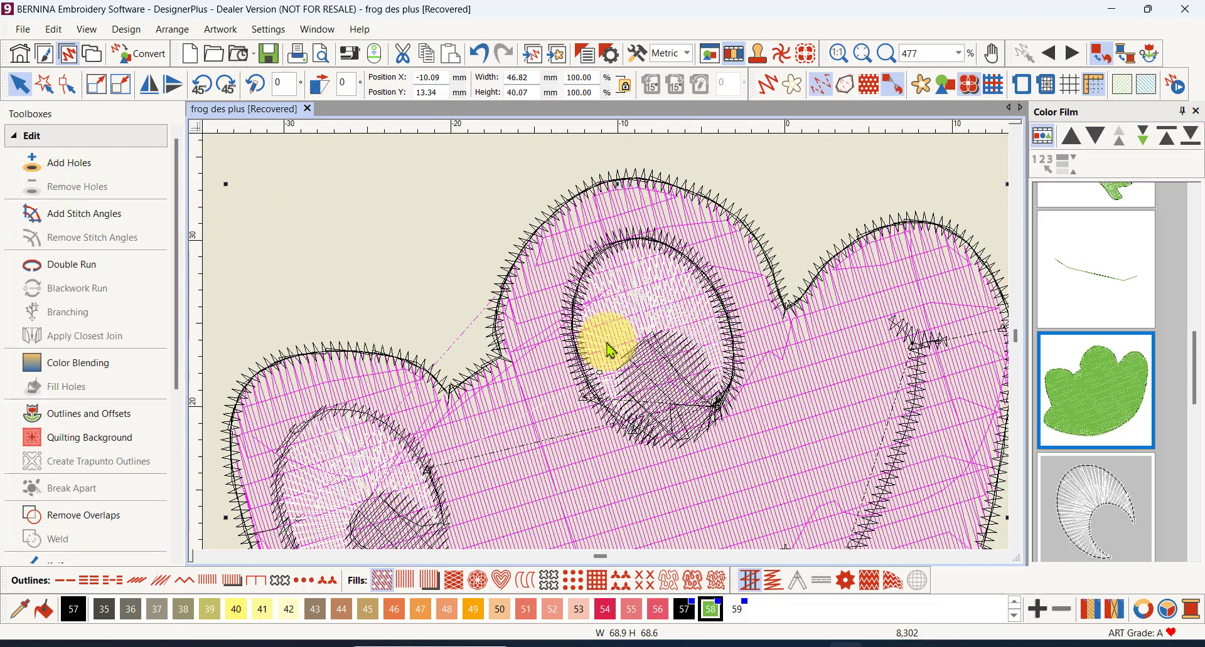
- Digitize a smooth oval hole in the green head fill, following just inside the upper eye's outline
scroll(607, 349, "down", 2)
scroll(607, 348, "up", 2)
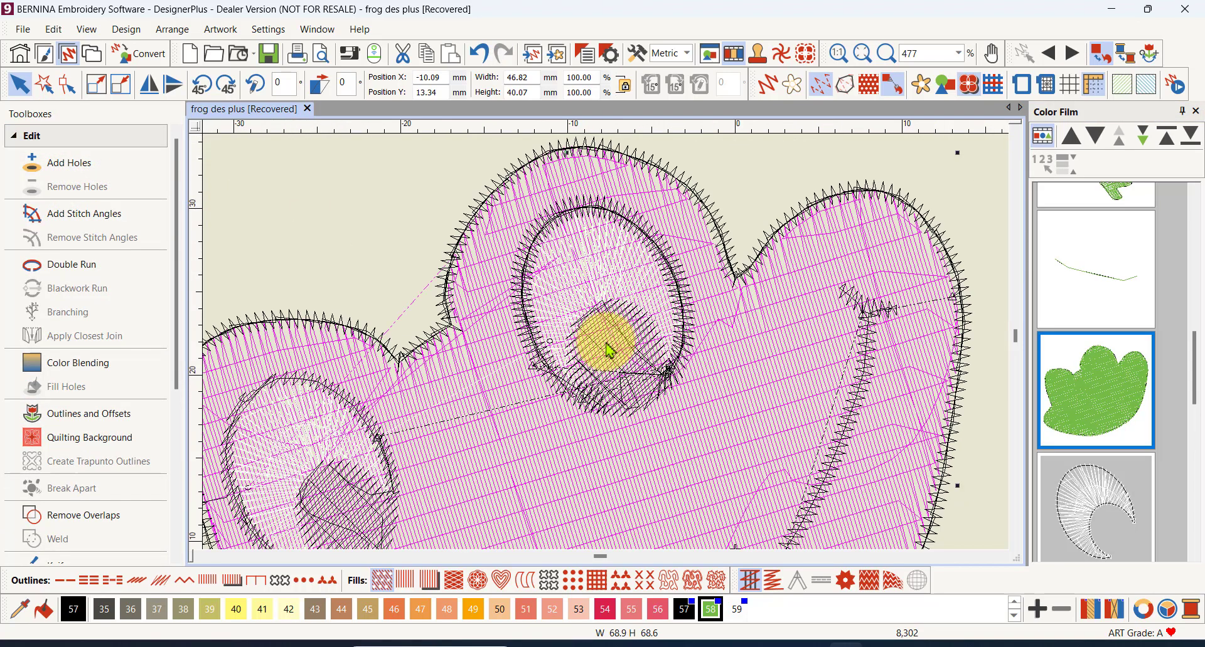
scroll(607, 349, "up", 2)
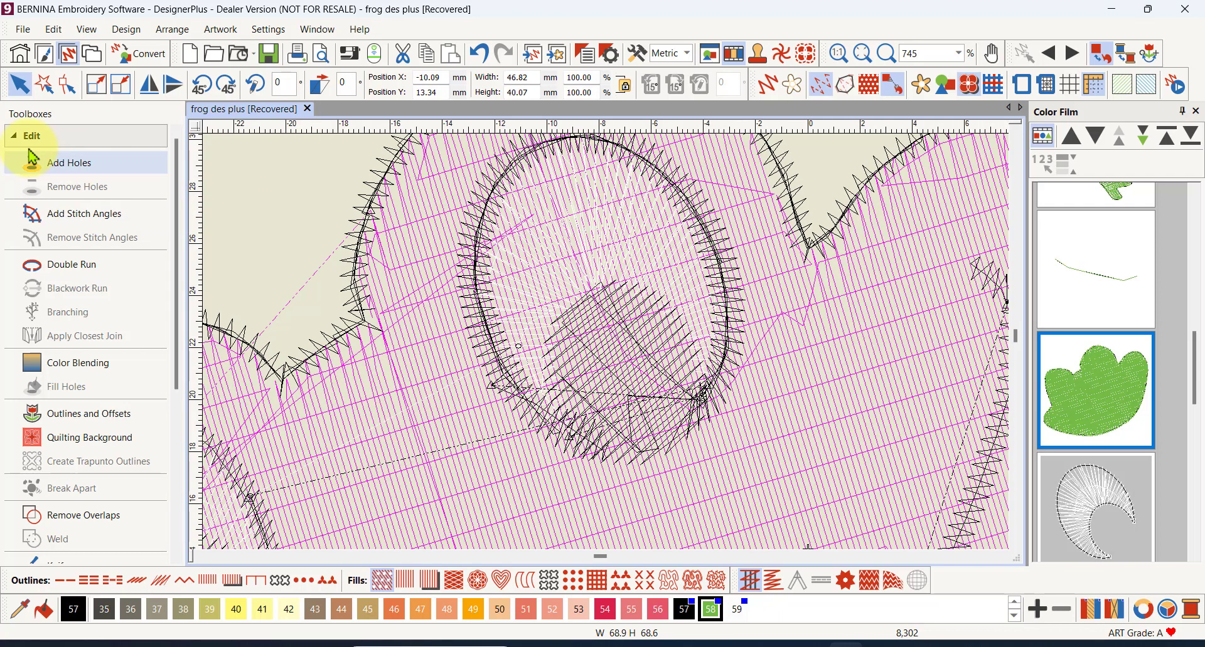
left_click(64, 164)
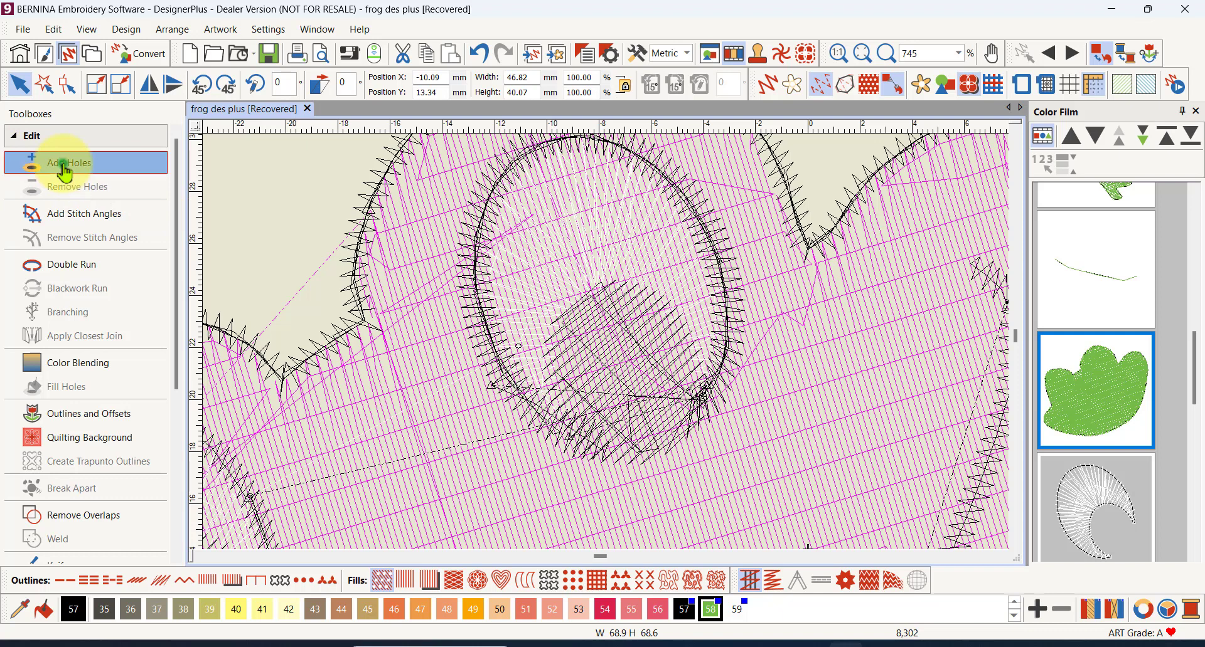
left_click(591, 414)
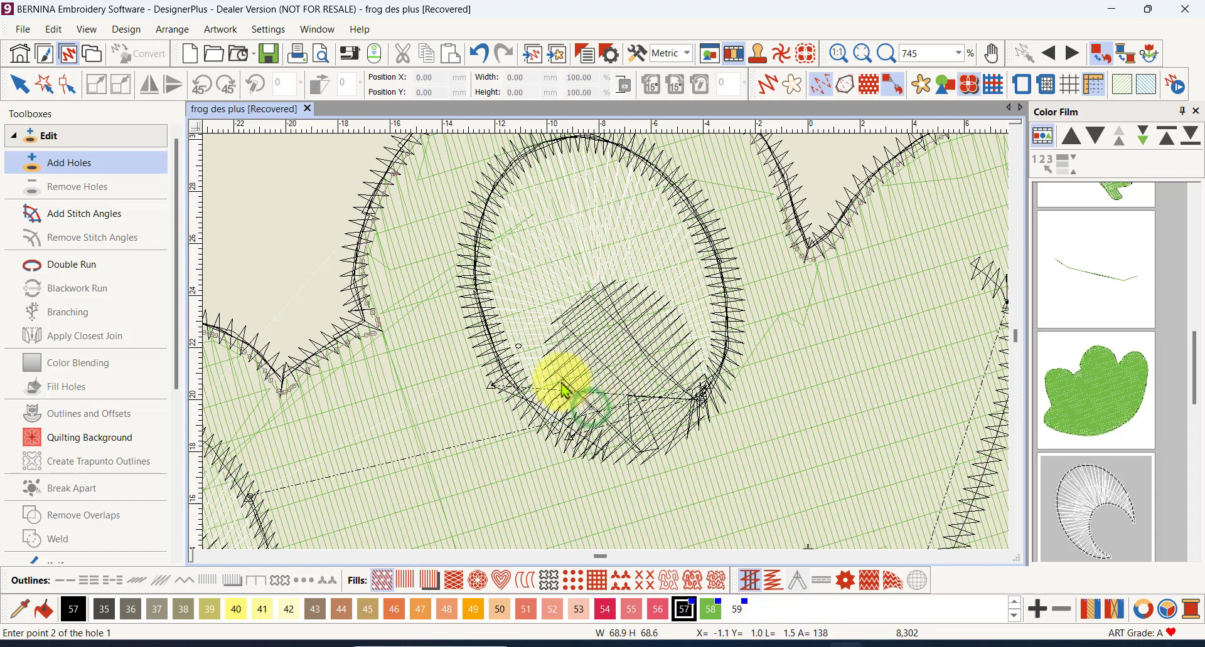
left_click(512, 300)
left_click(516, 213)
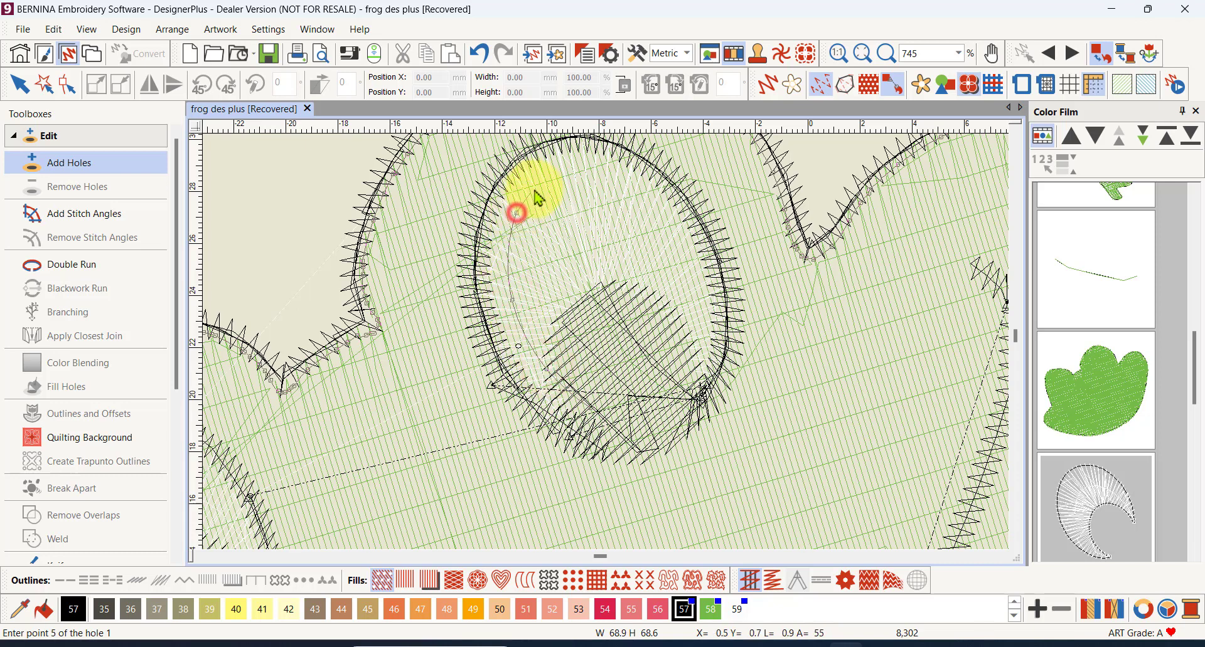
left_click(566, 171)
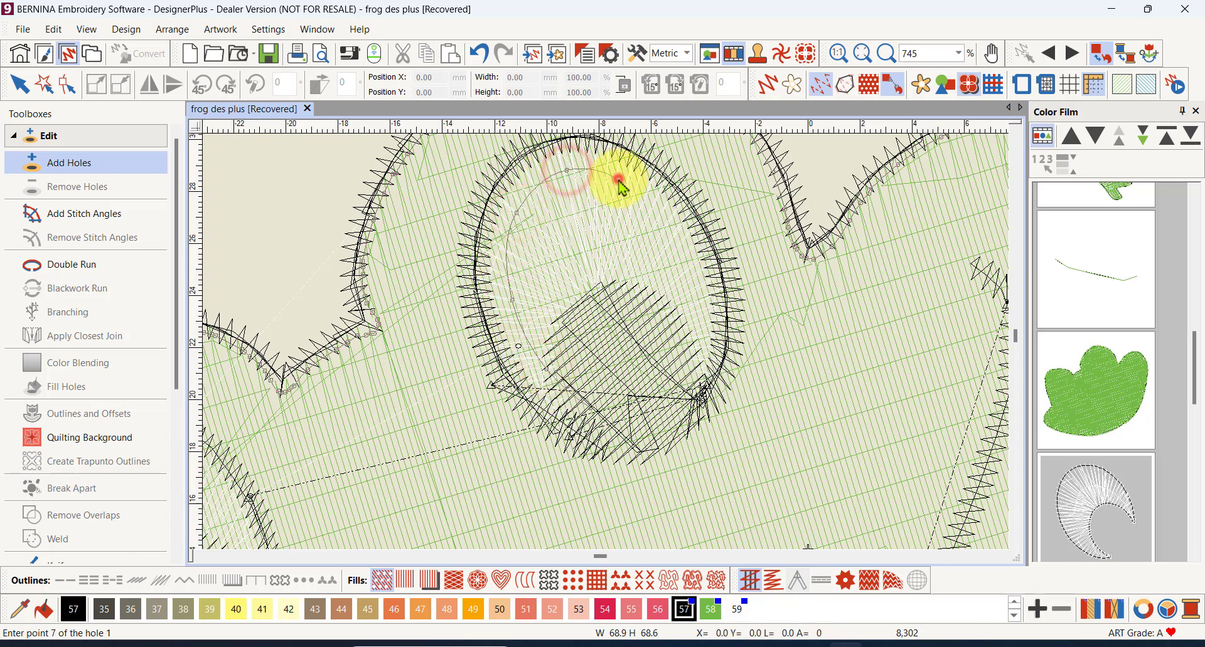
left_click(618, 179)
left_click(665, 219)
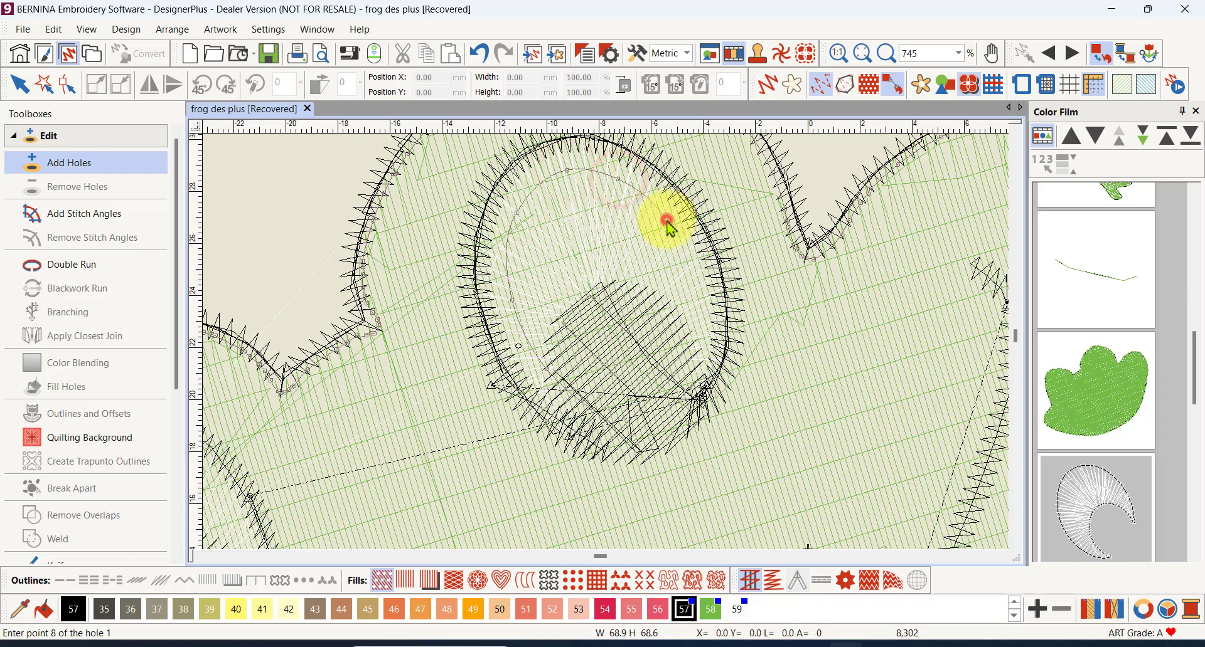
left_click(688, 266)
left_click(693, 349)
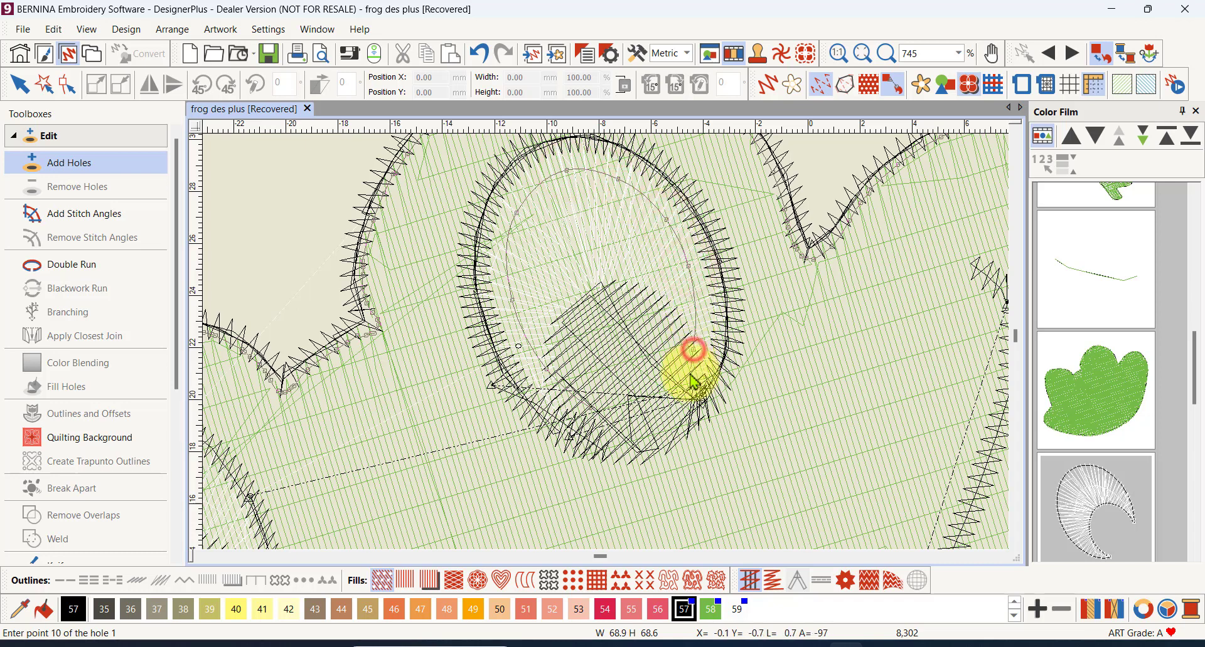
left_click(662, 406)
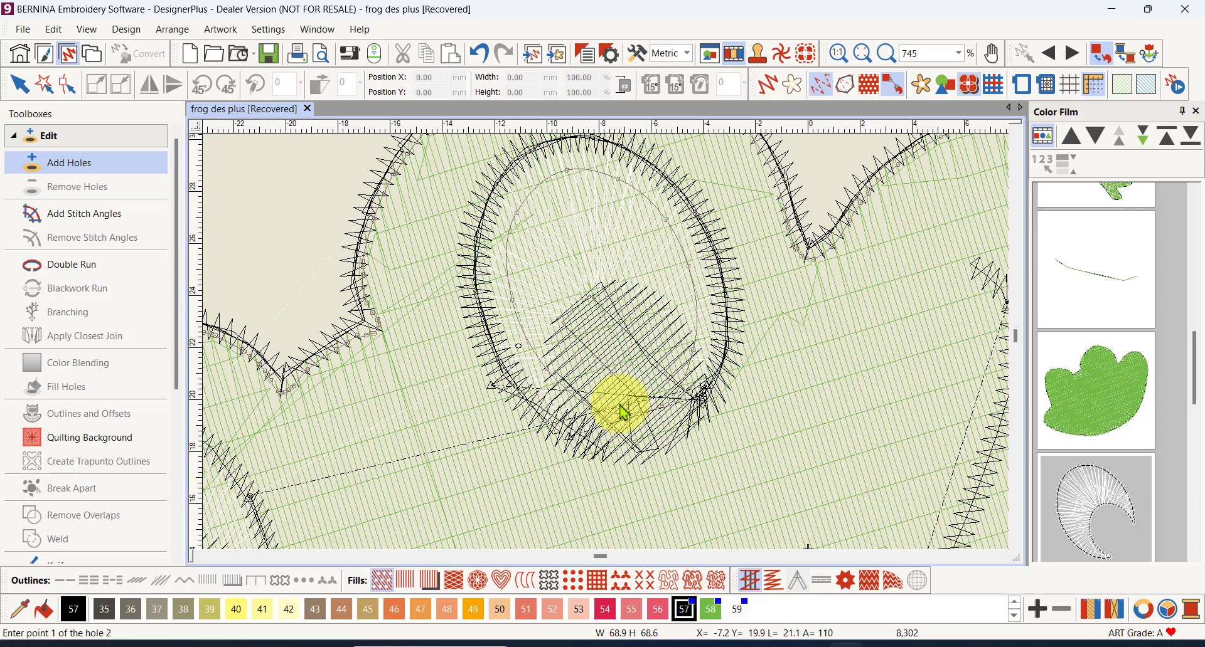
- Digitize a second oval hole just inside the lower-left eye's outline and apply both holes to the head fill
scroll(608, 341, "down", 2)
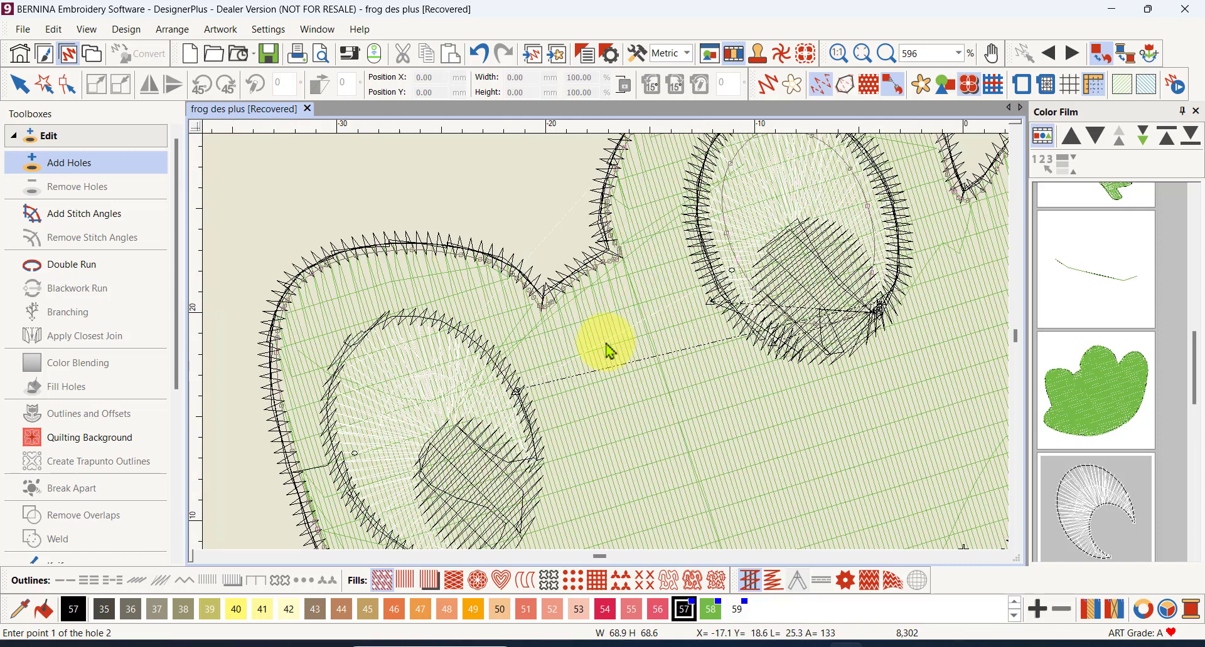
scroll(464, 433, "up", 2)
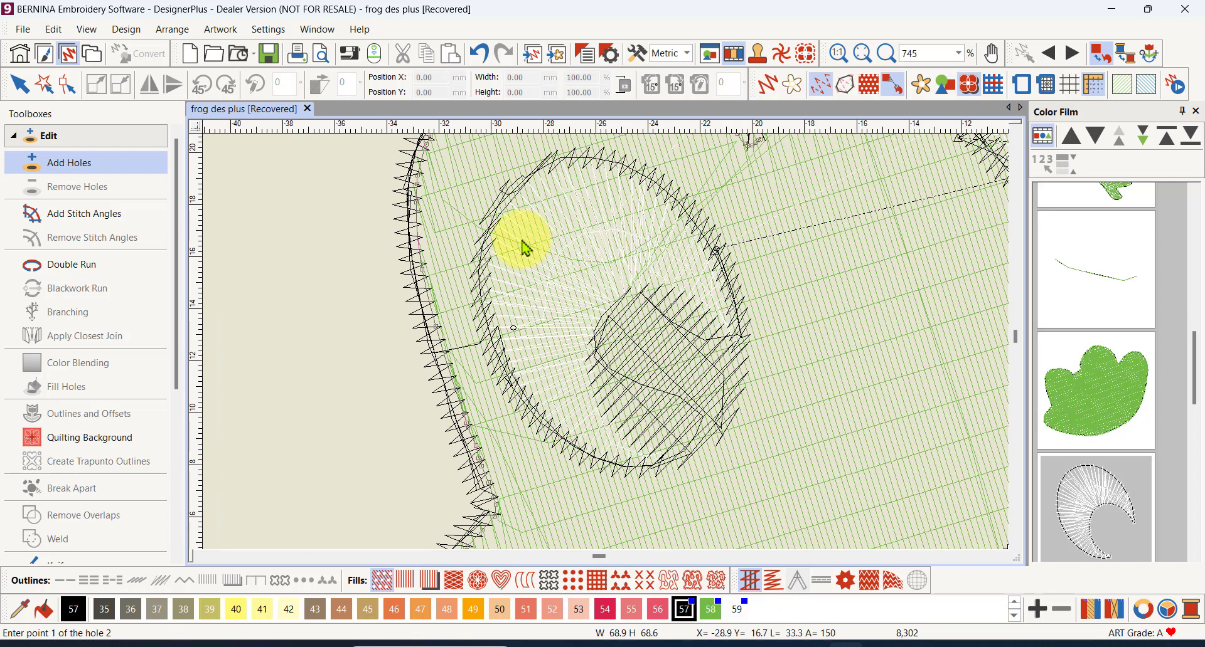
left_click(565, 192)
left_click(637, 207)
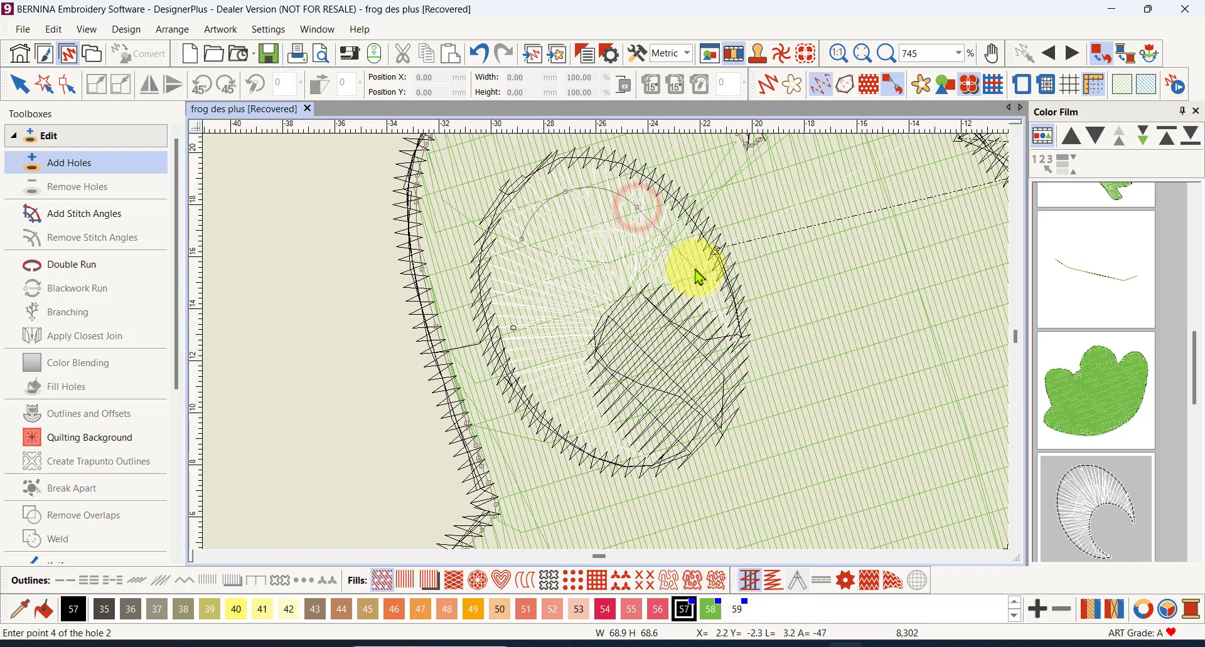
left_click(694, 268)
left_click(716, 339)
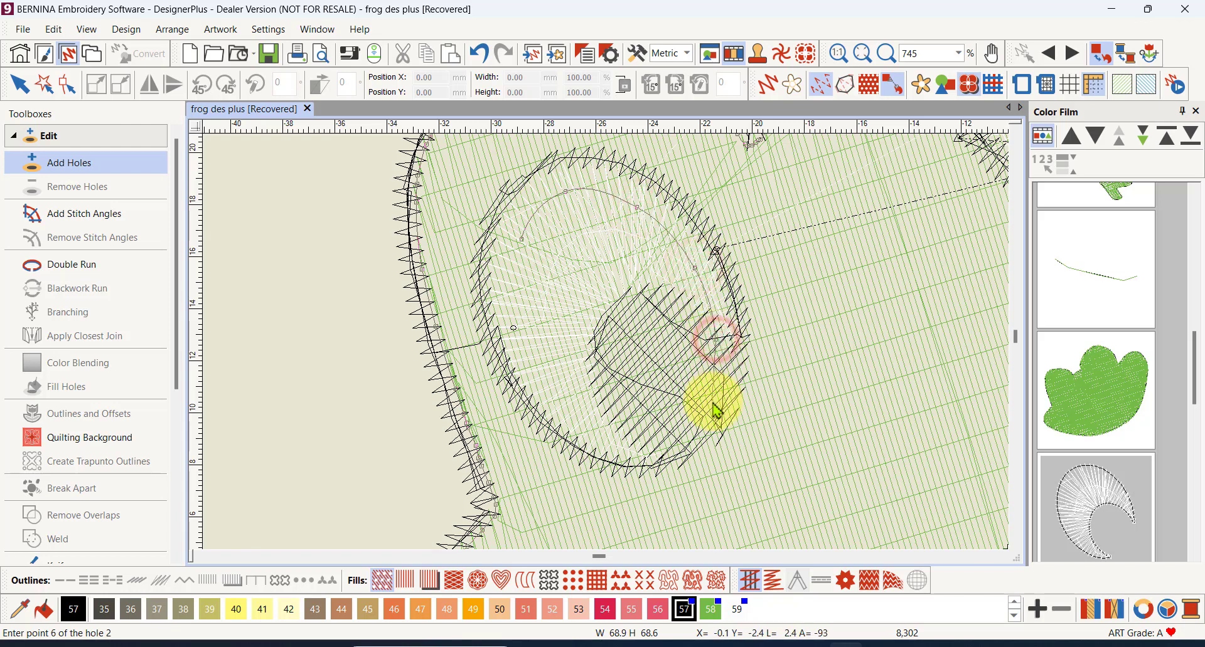
left_click(712, 403)
left_click(665, 439)
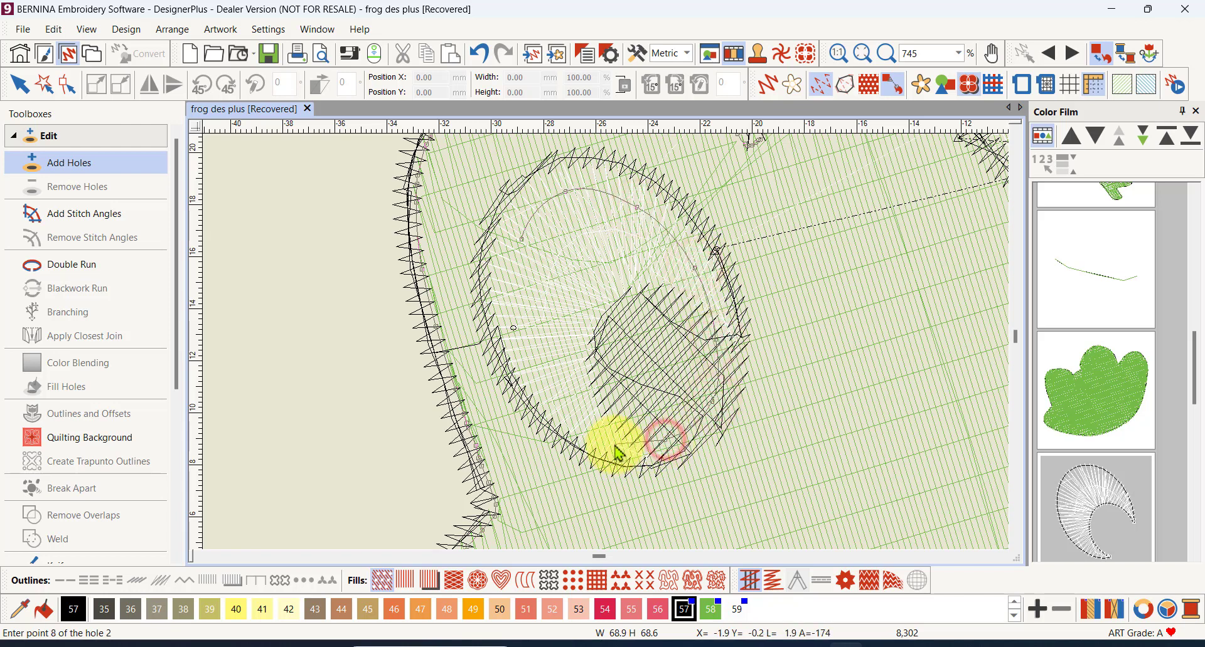
left_click(613, 445)
left_click(545, 387)
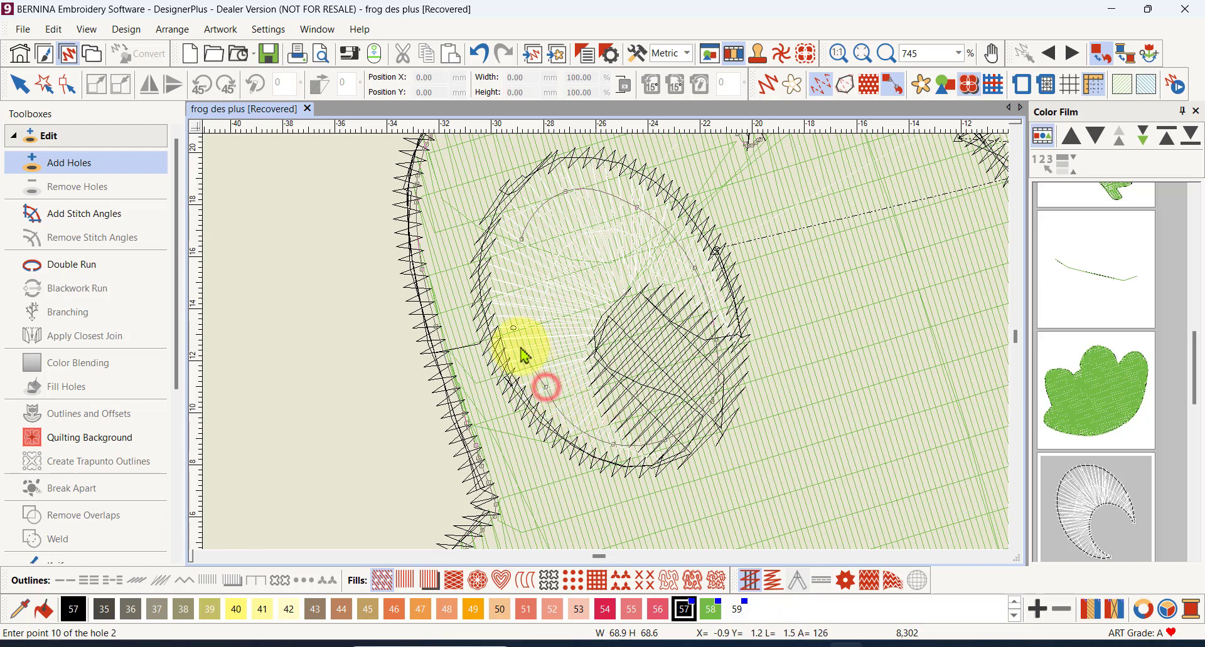
left_click(514, 290)
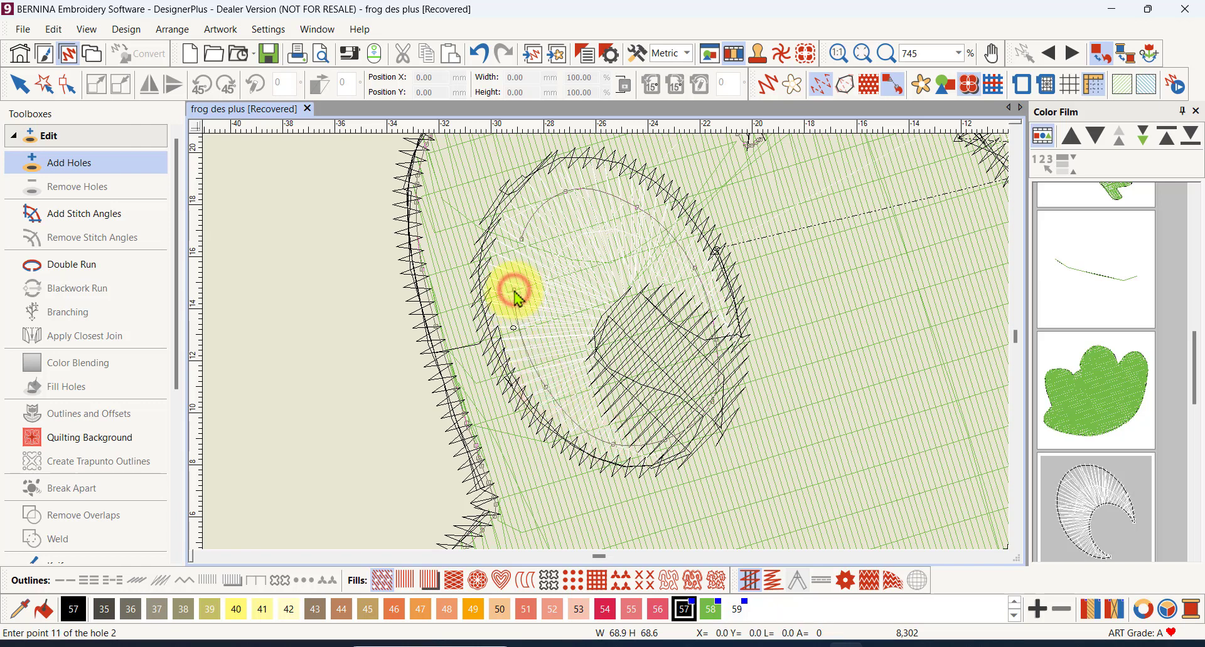
key("Return")
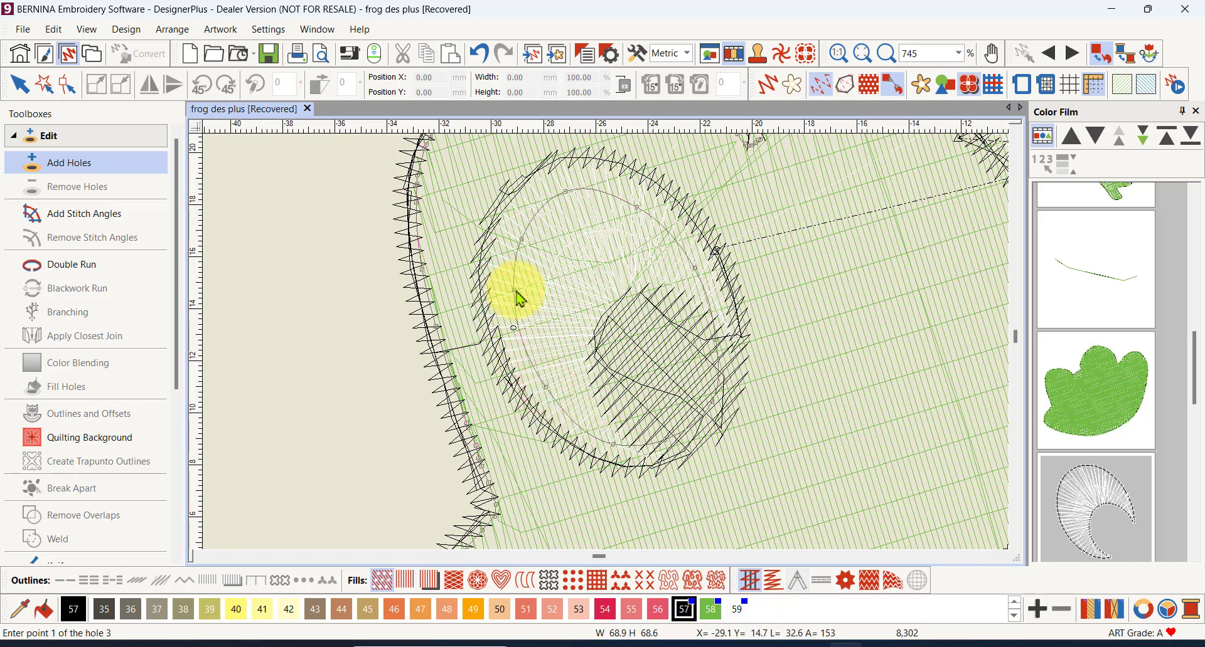
key("Return")
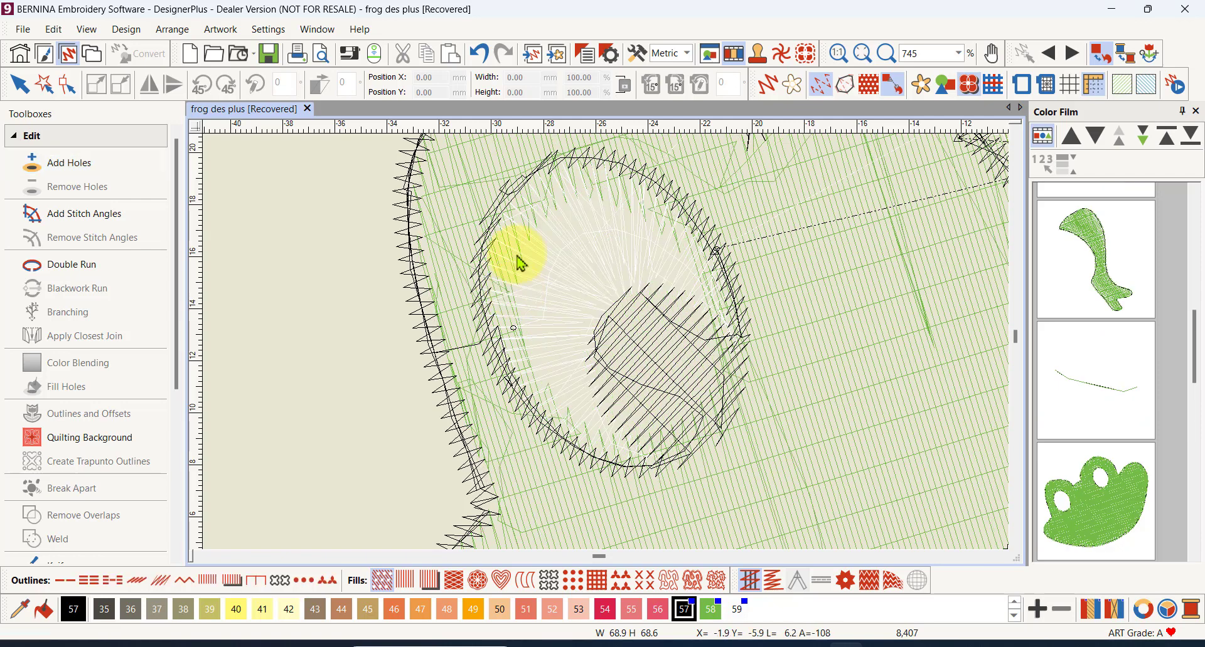
- Reshape the upper eye's black pupil by moving the points along its left edge slightly outward
scroll(635, 234, "down", 3)
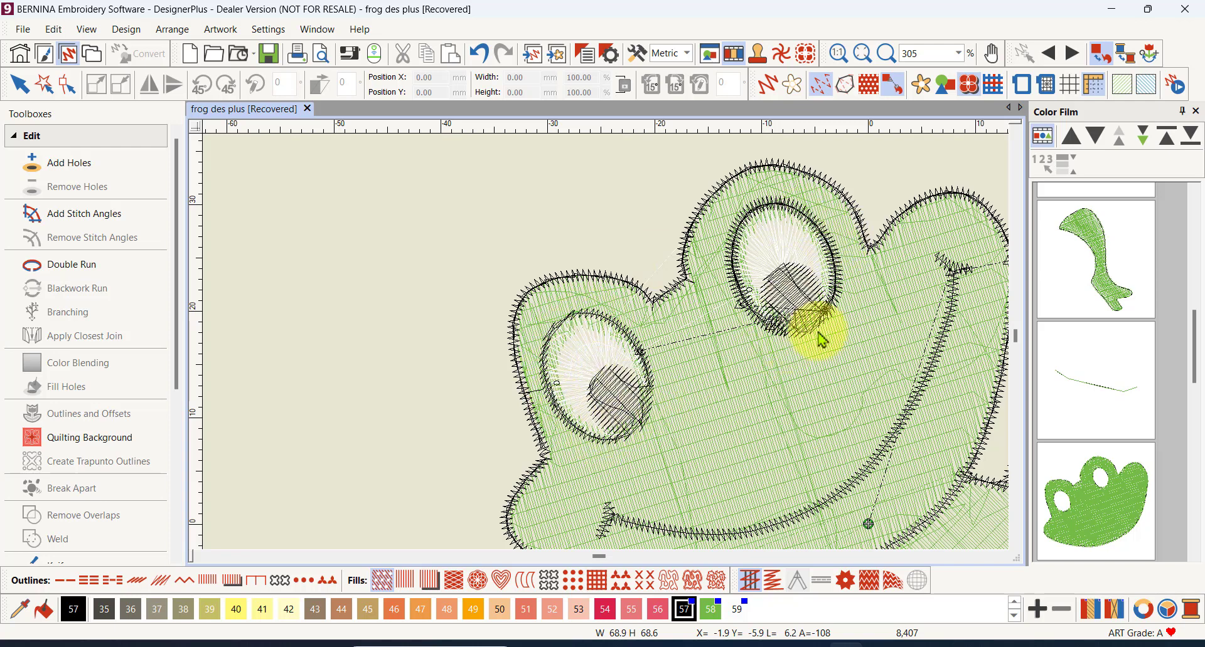
scroll(800, 289, "up", 4)
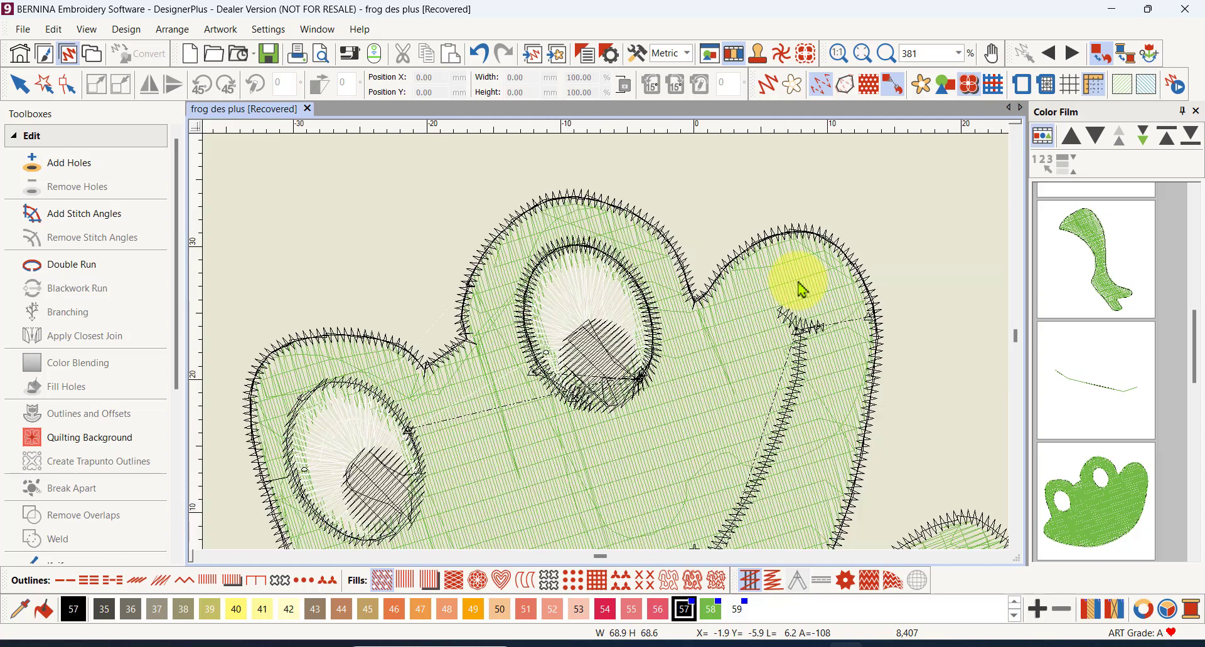
scroll(605, 349, "up", 2)
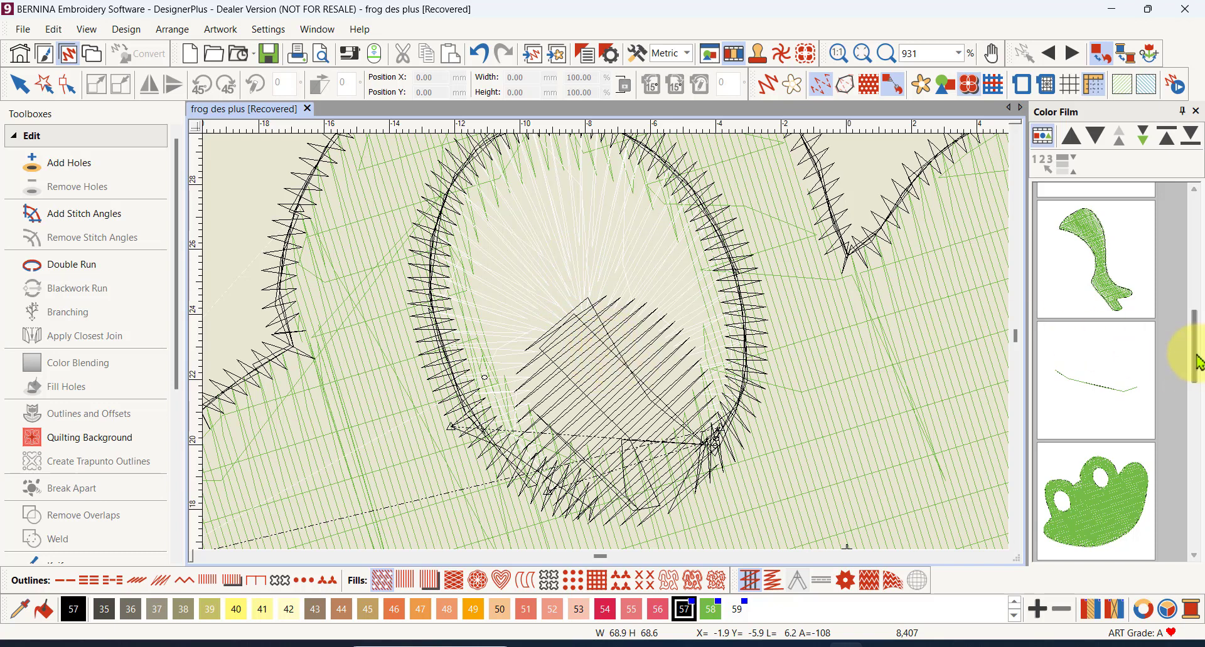
mouse_move(1192, 354)
left_mouse_down()
mouse_move(1198, 426)
mouse_move(1186, 451)
left_mouse_up()
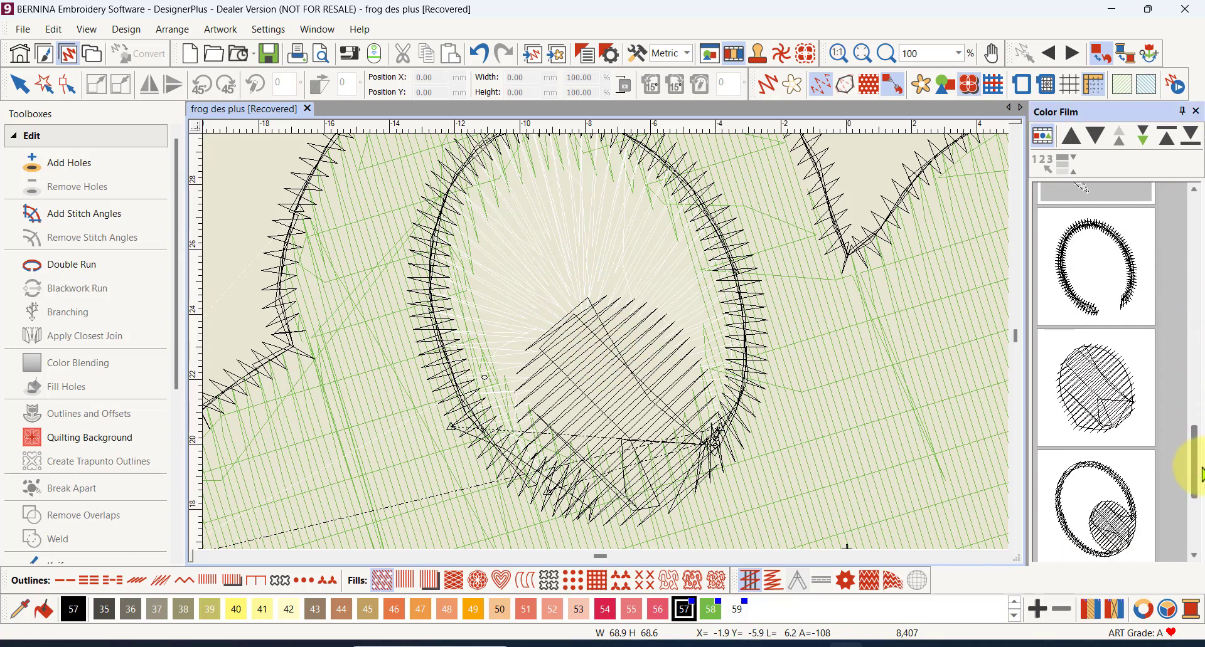
left_click(1105, 401)
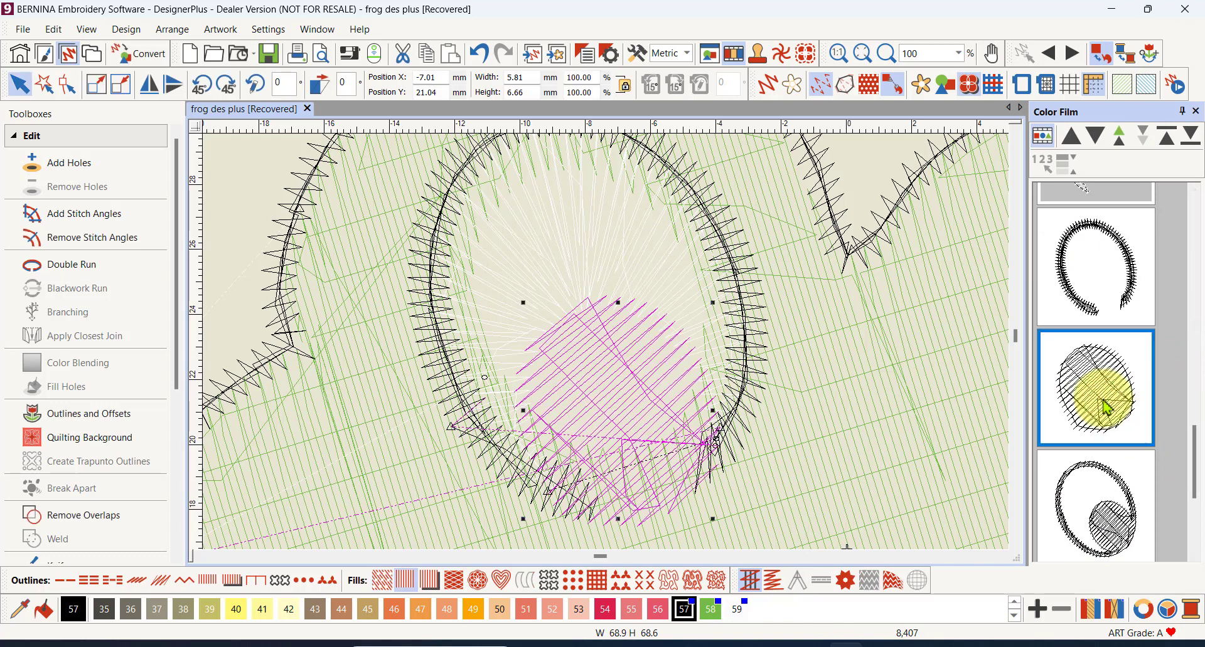
left_click(67, 91)
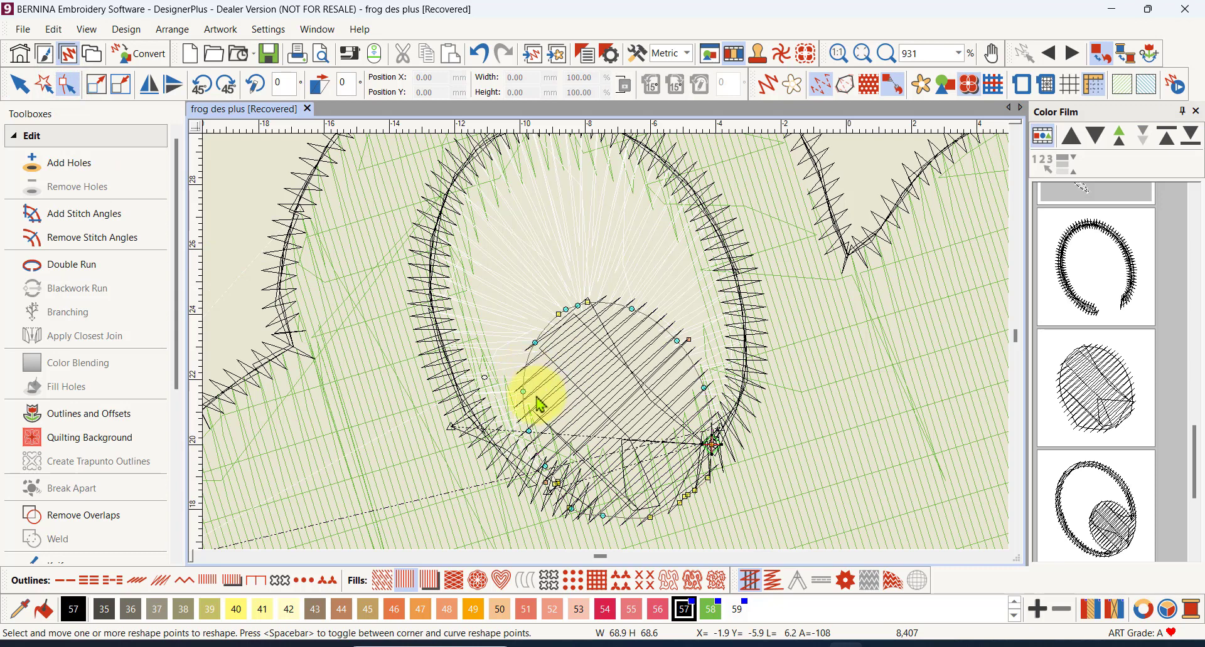
left_click(528, 432)
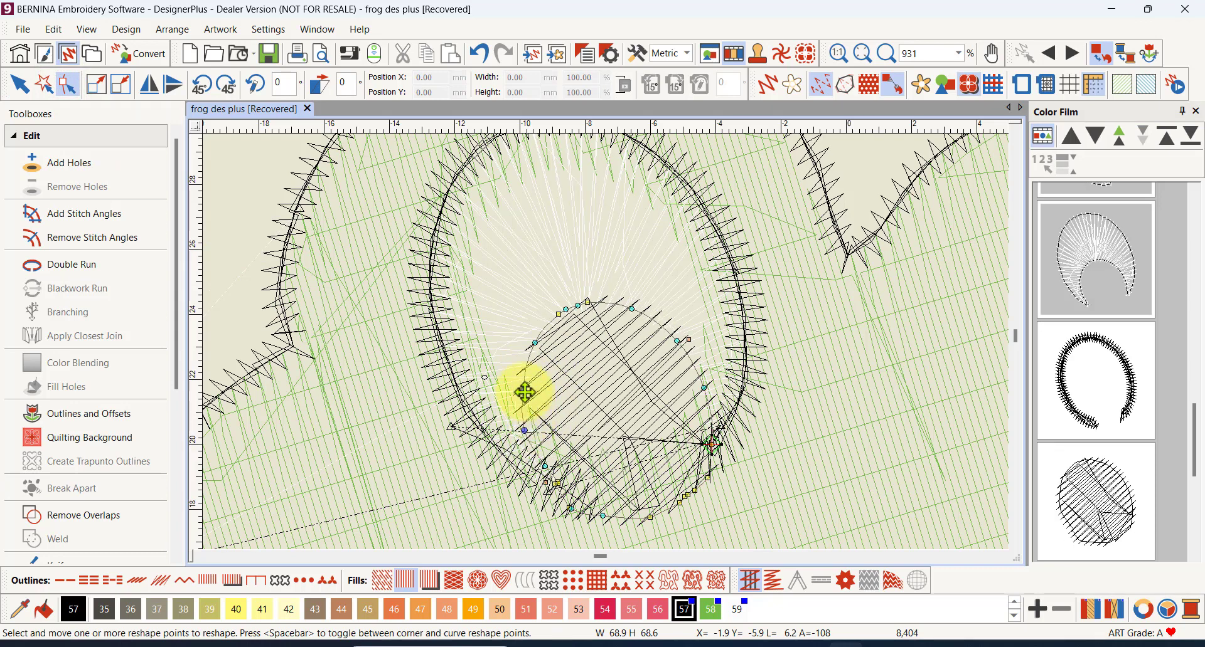
left_click_drag(521, 392, 517, 392)
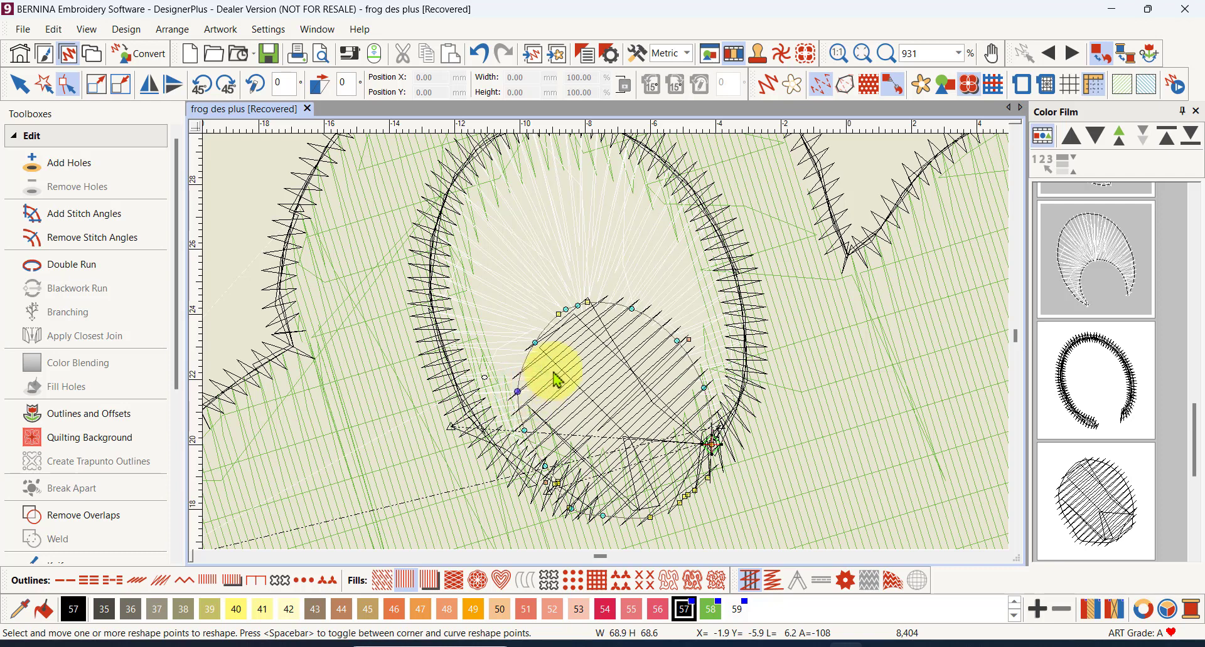
left_click_drag(538, 343, 564, 313)
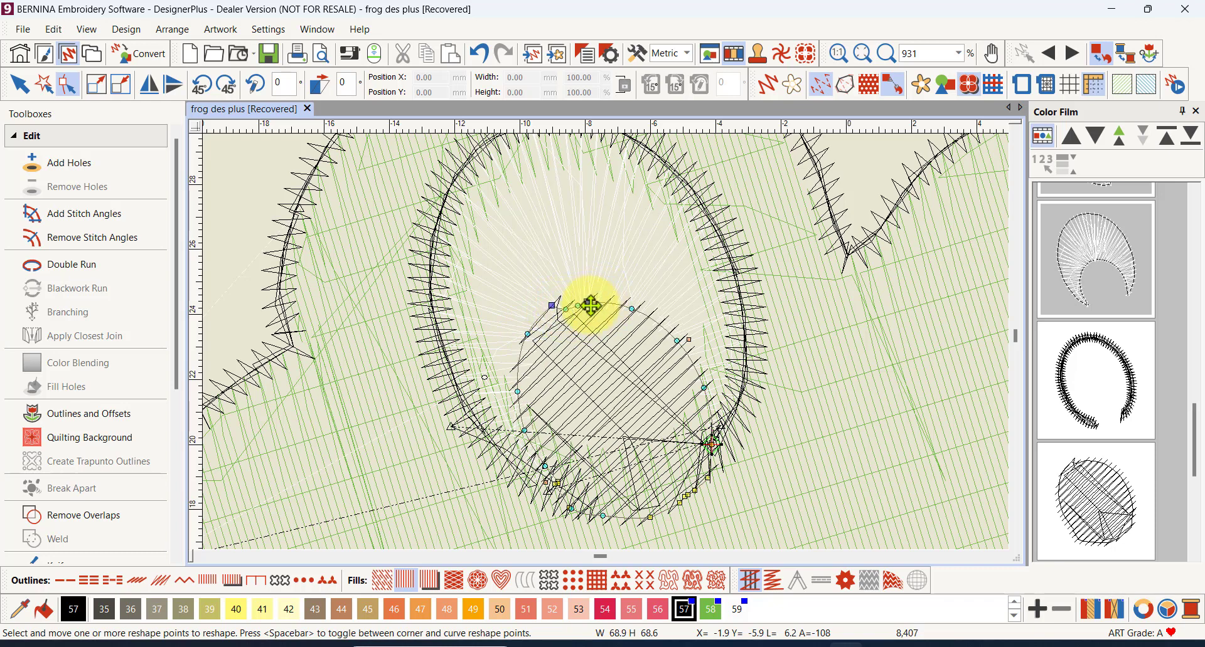
- Delete the surplus points at the pupil's upper left and raise the two curve points along its top edge
key("Delete")
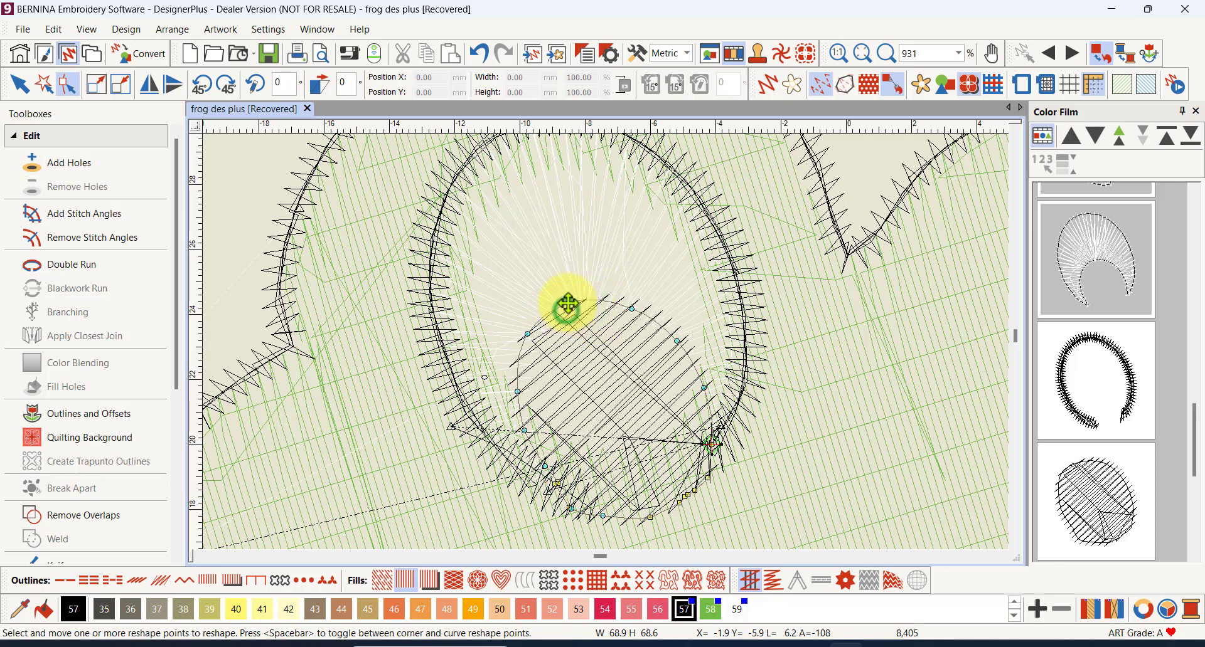
left_click(567, 297)
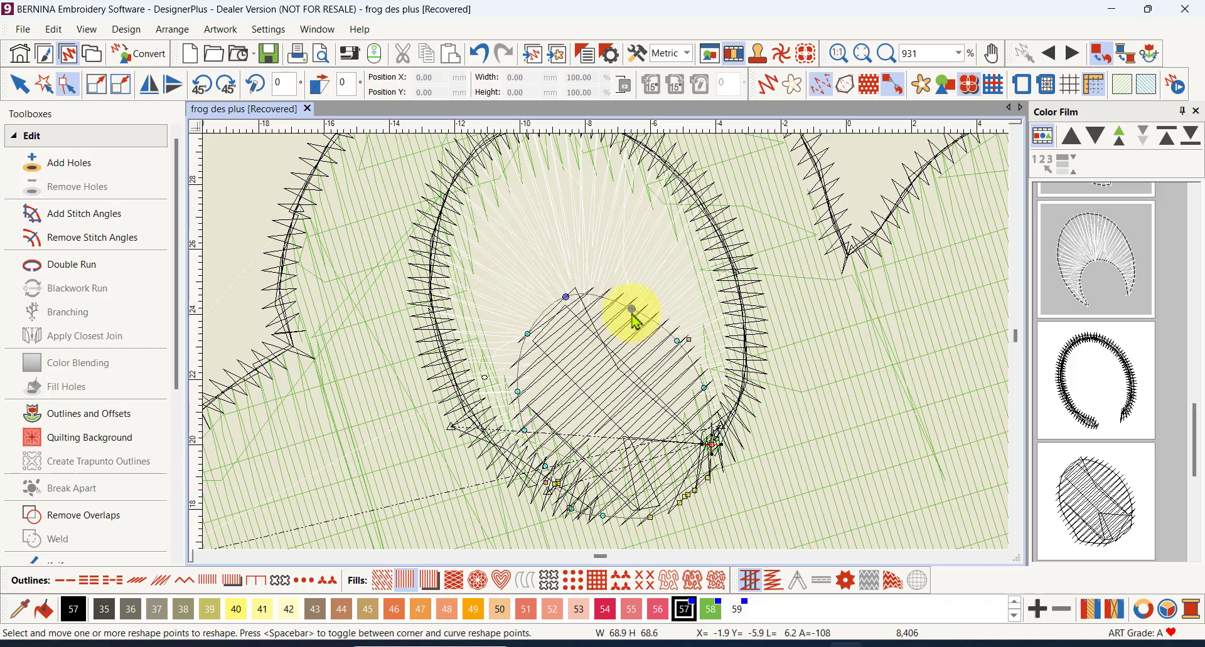
left_click(634, 308)
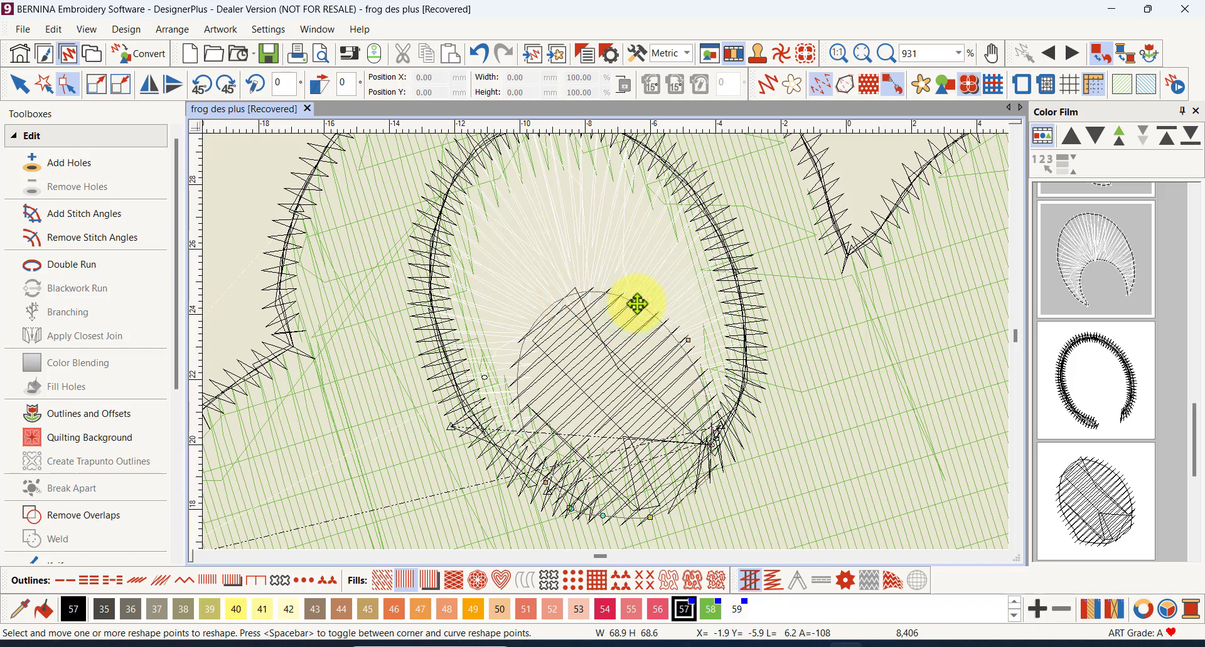
left_click_drag(637, 305, 636, 304)
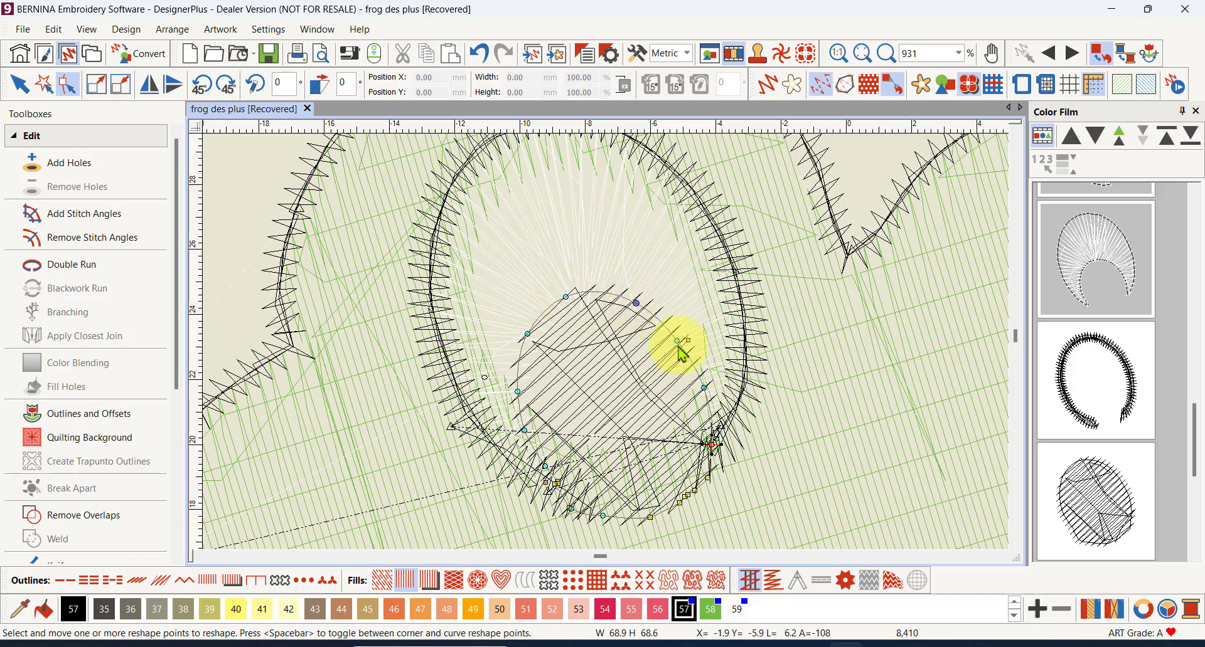
- Move the pupil's upper-right and right-edge points outward and raise the curve point right of its top center
left_click(680, 340)
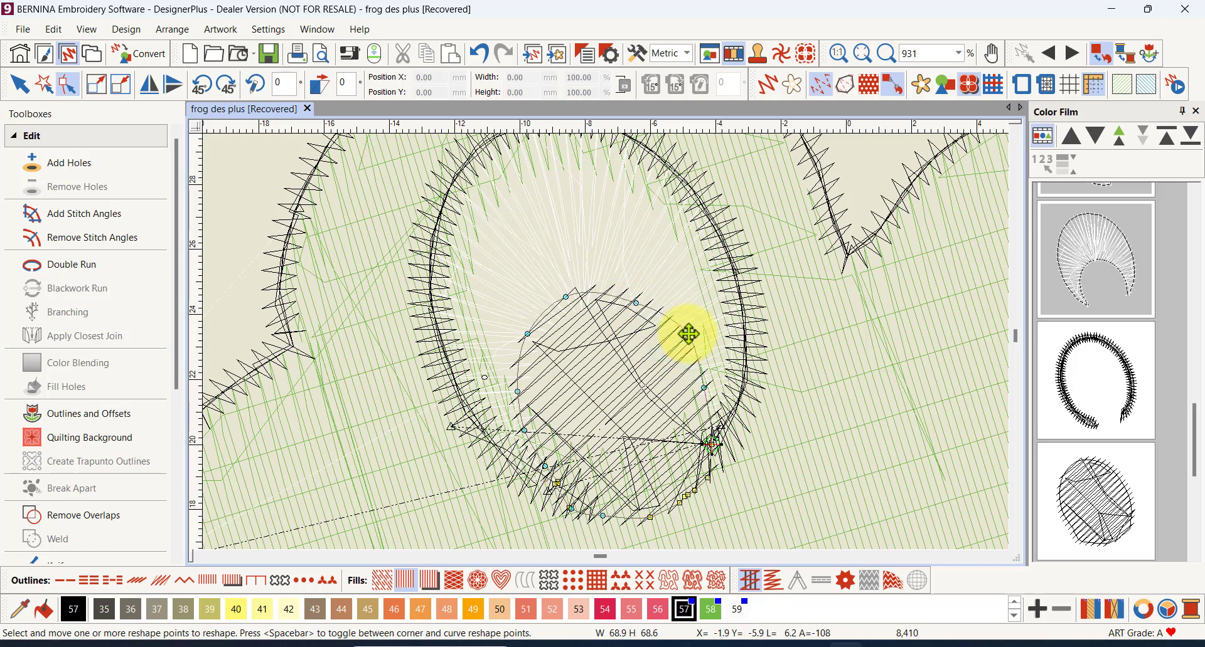
left_click(688, 335)
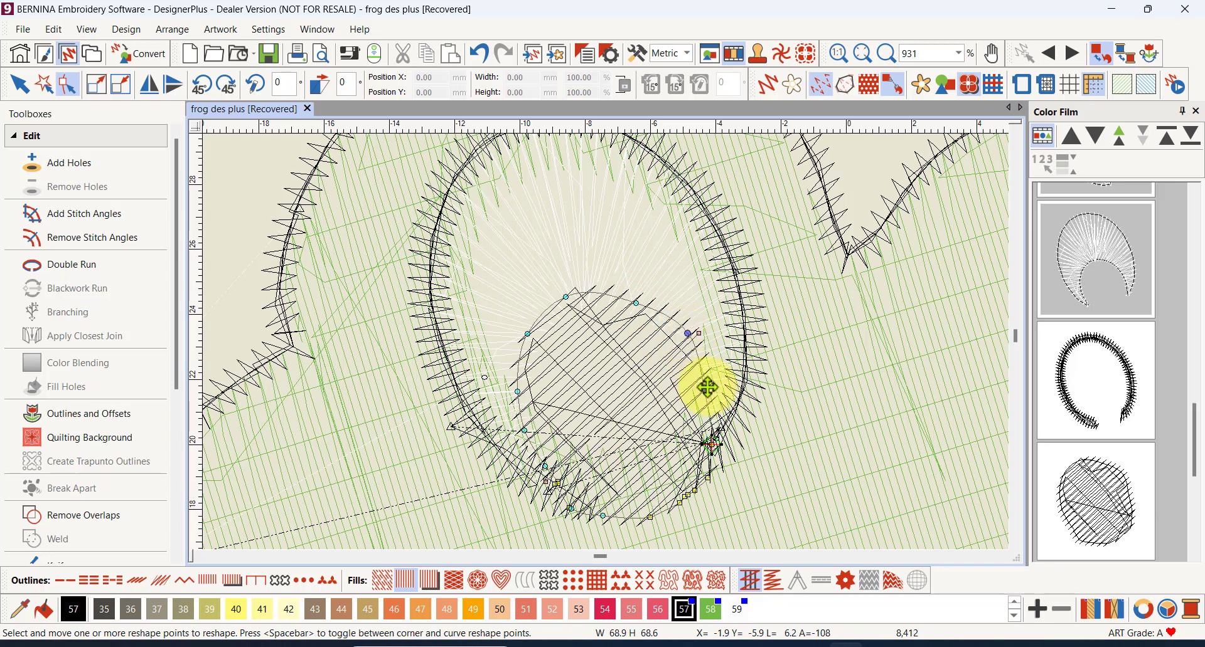
left_click(707, 387)
left_click(716, 386)
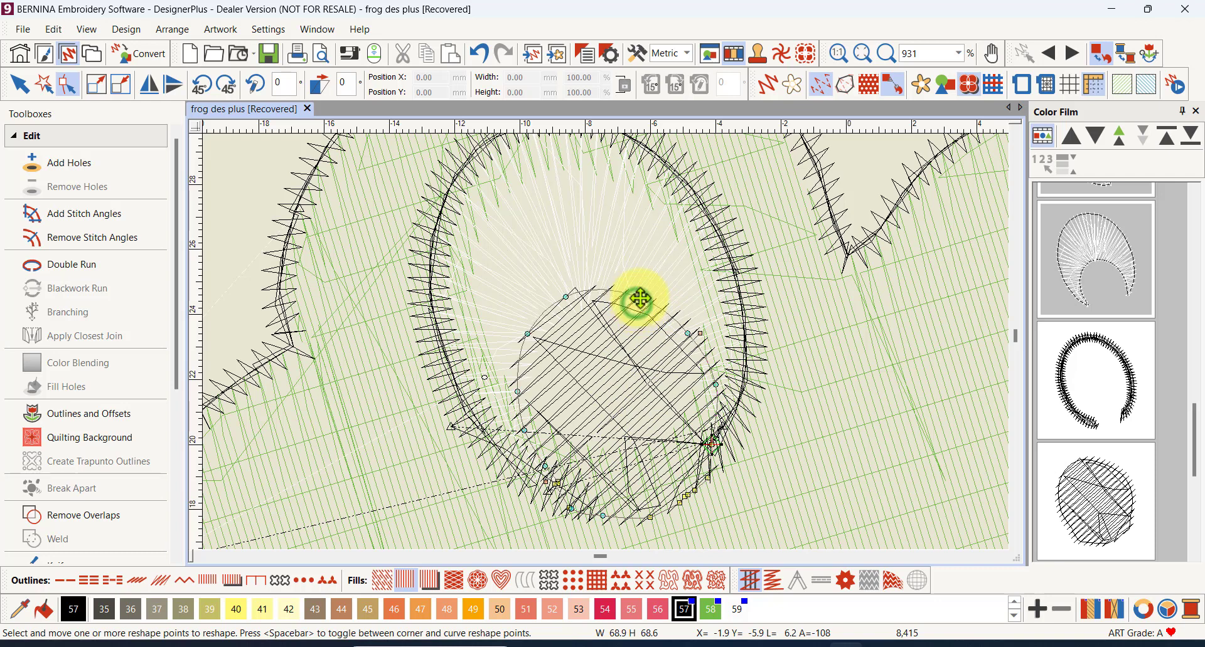
left_click(641, 298)
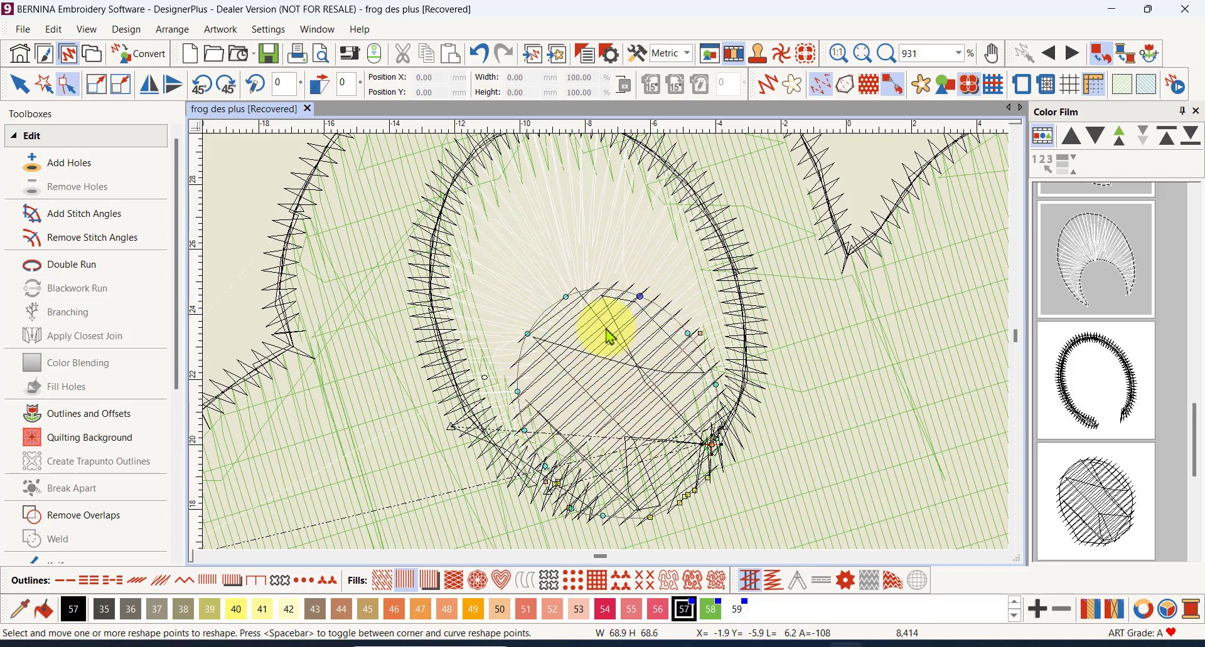
- Move the pupil's left-edge and top-edge curve points slightly outward and restore the realistic stitch view
left_click(515, 392)
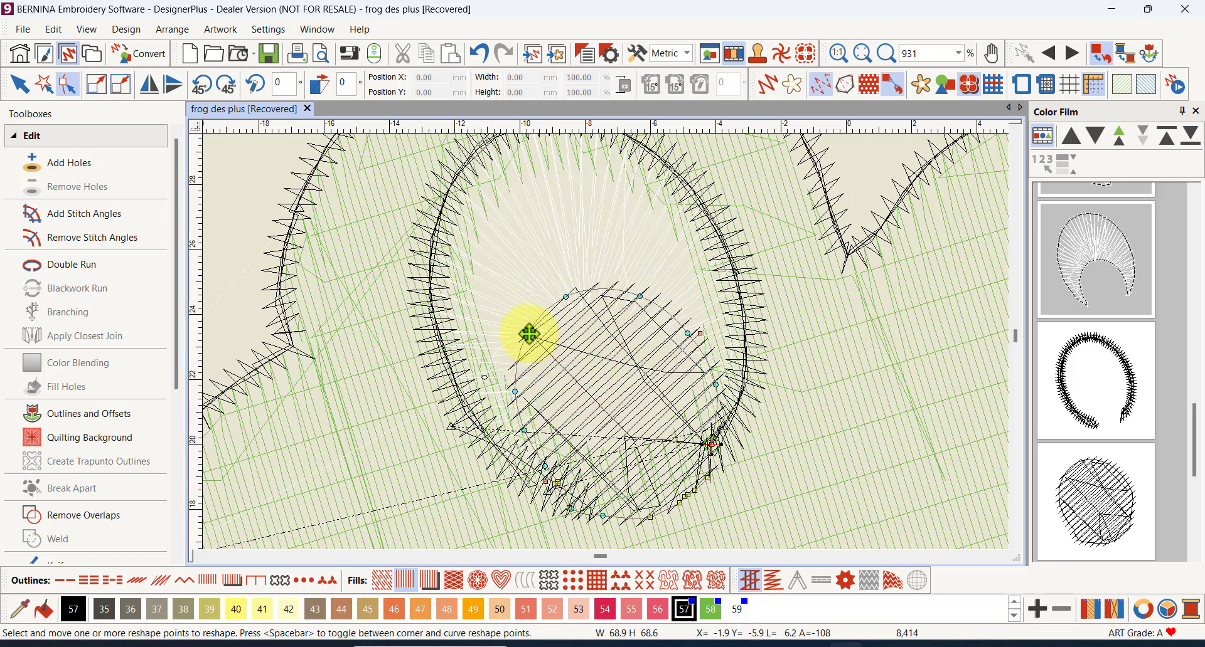
left_click_drag(529, 334, 568, 289)
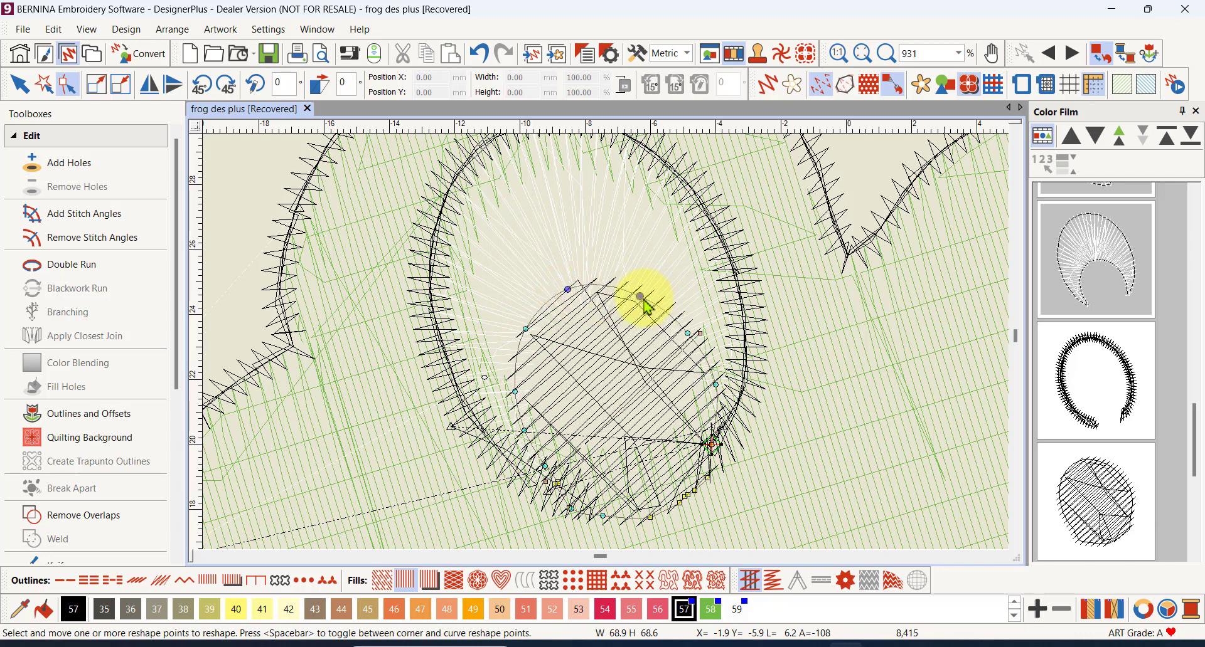
left_click(642, 297)
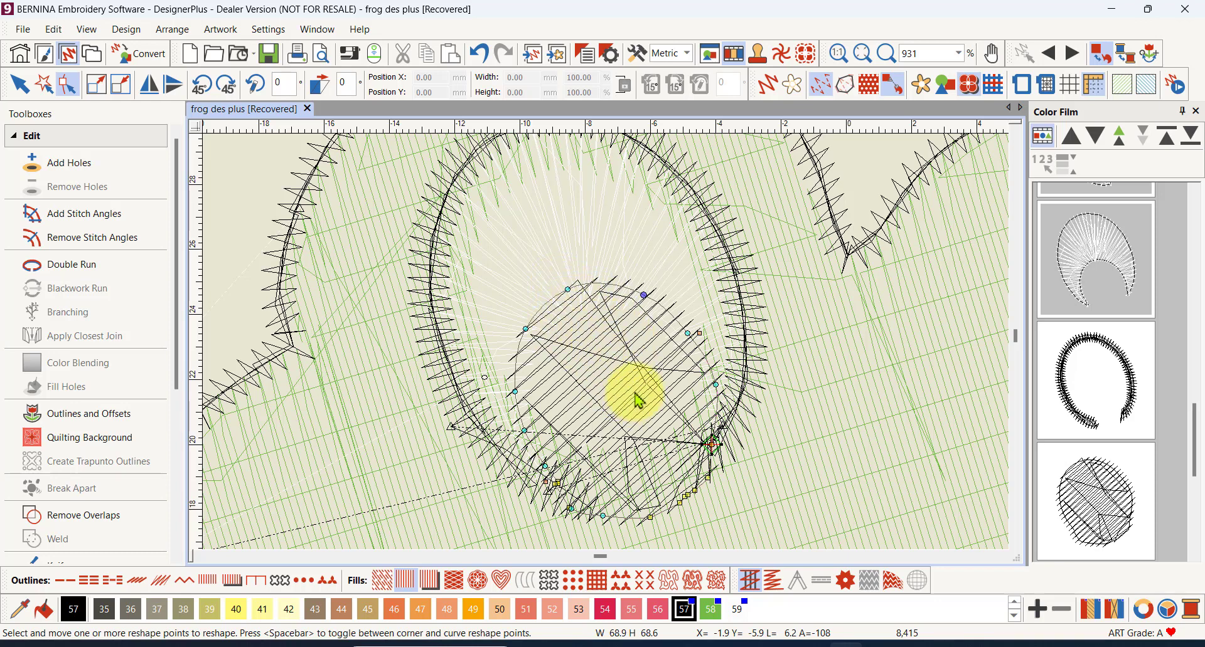
left_click(767, 86)
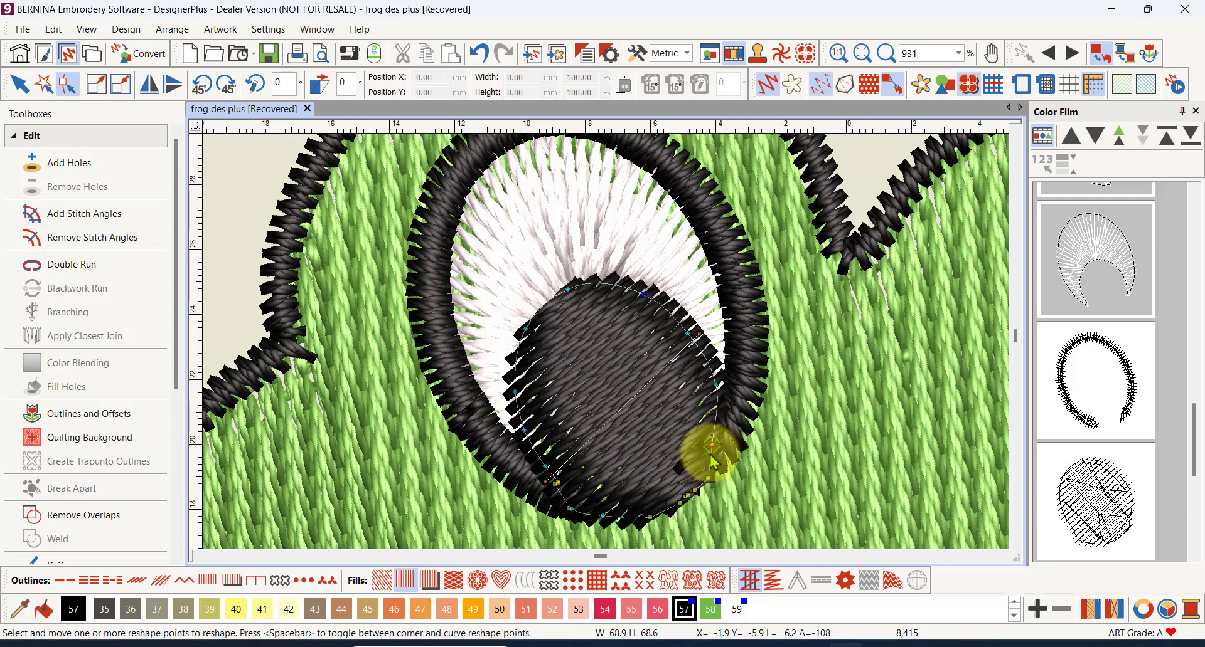
scroll(603, 336, "up", 3)
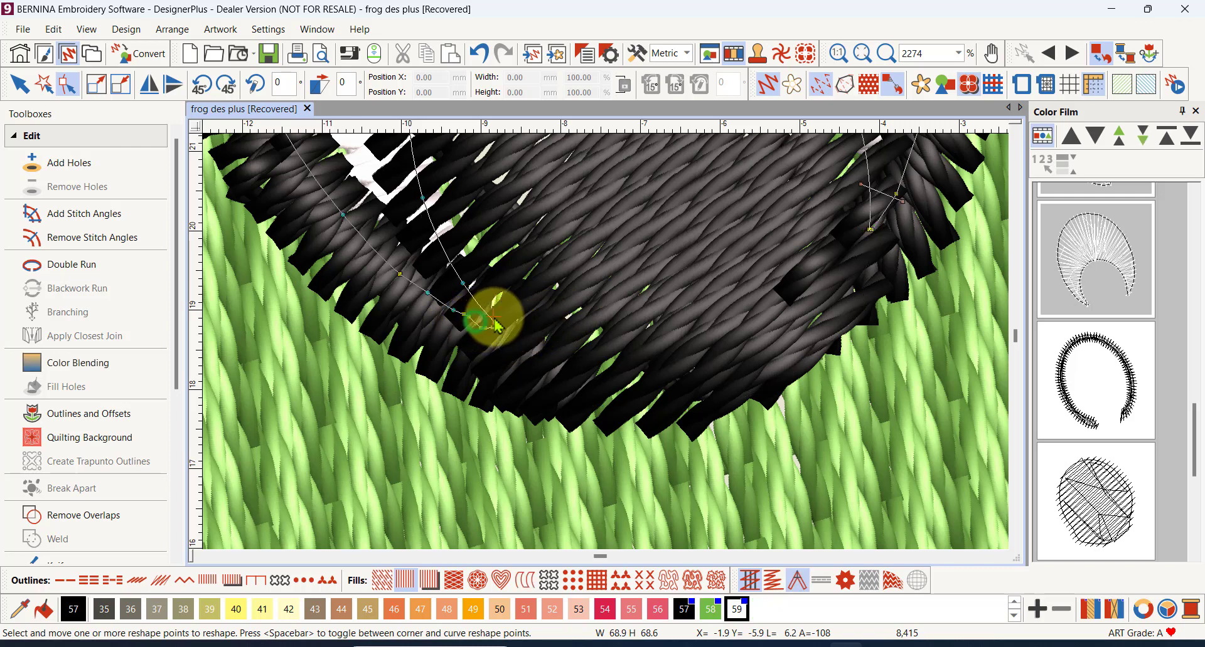
left_click(502, 316)
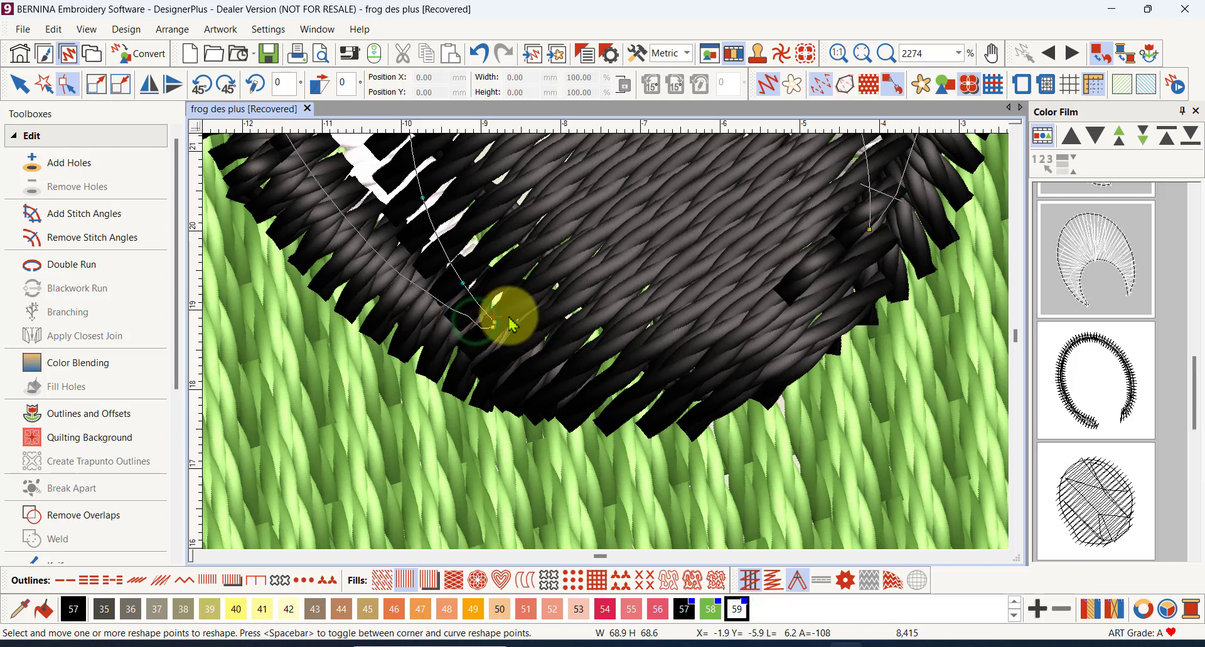
left_click(596, 322)
left_click(557, 360)
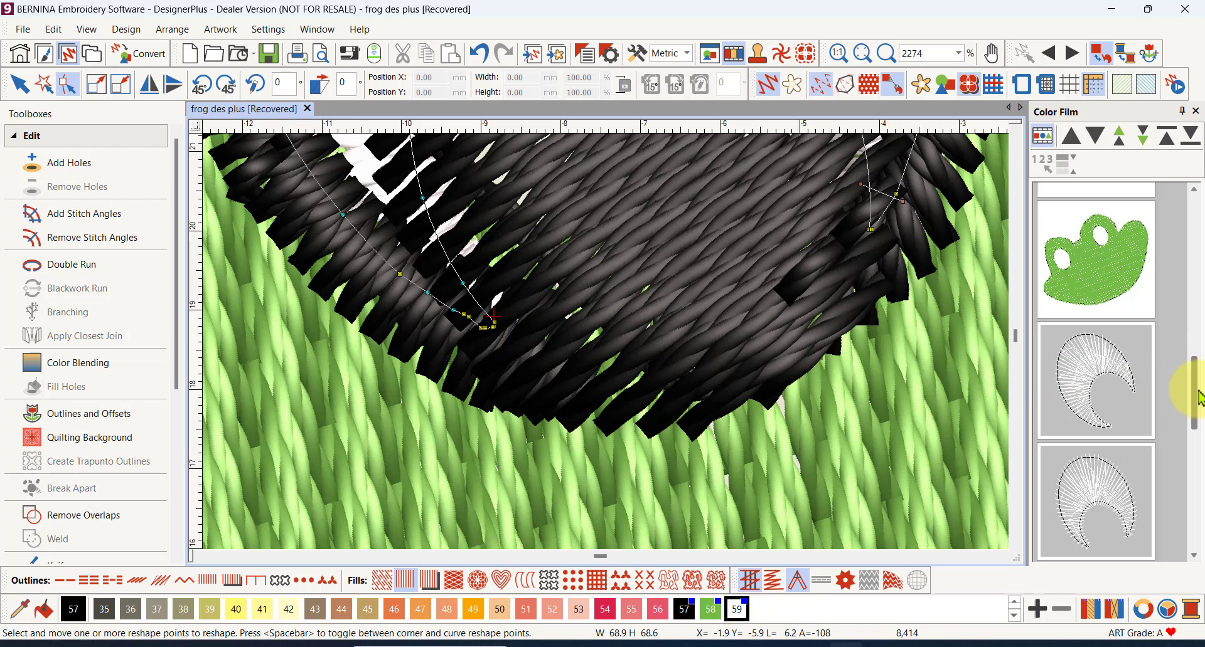
- Reselect the upper eye's black pupil for reshaping and delete the three clustered corner points at its lower left
left_click_drag(1199, 399, 1187, 458)
left_click(1110, 432)
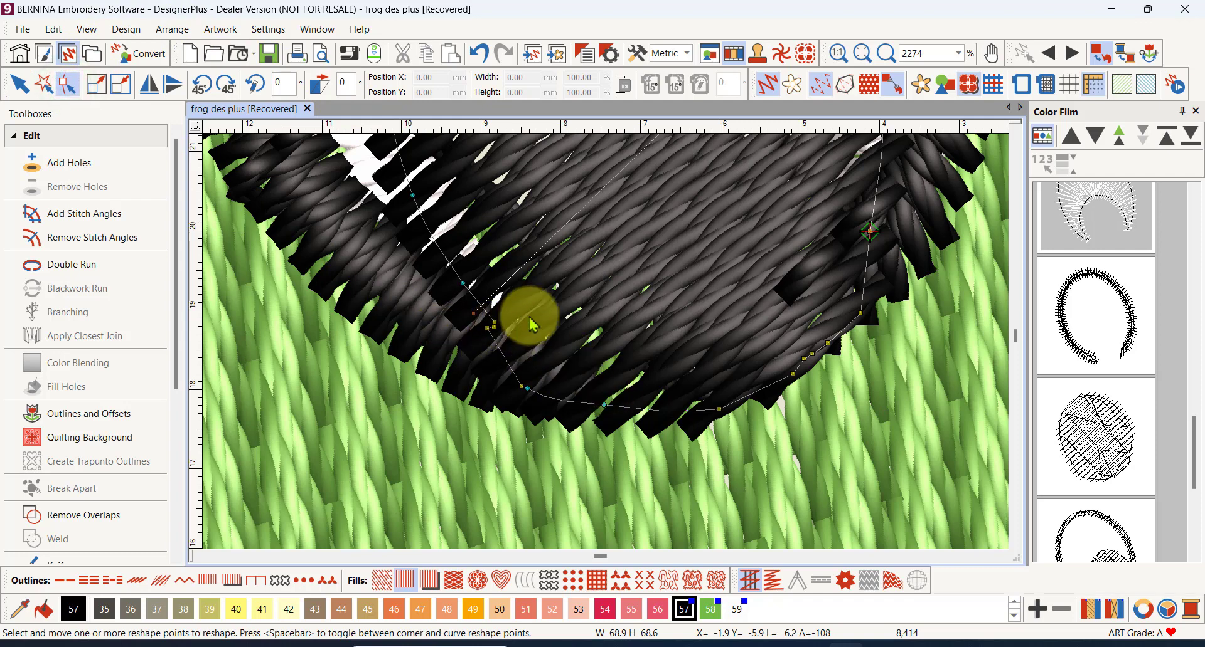
left_click(767, 85)
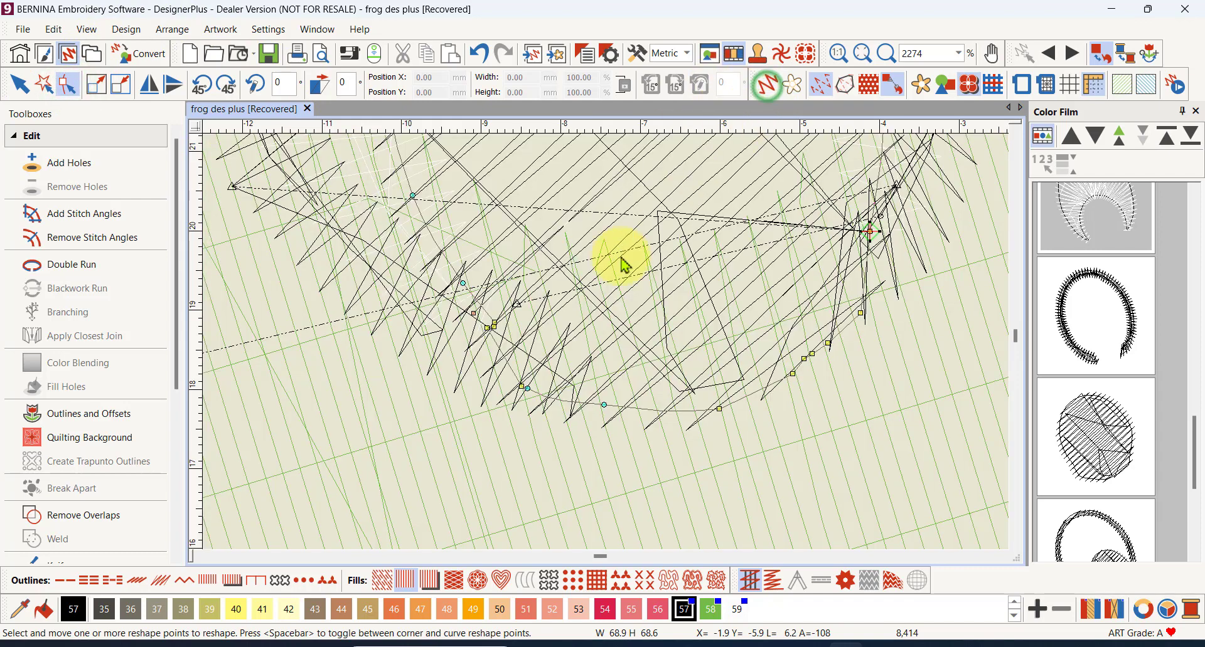
scroll(515, 349, "up", 5)
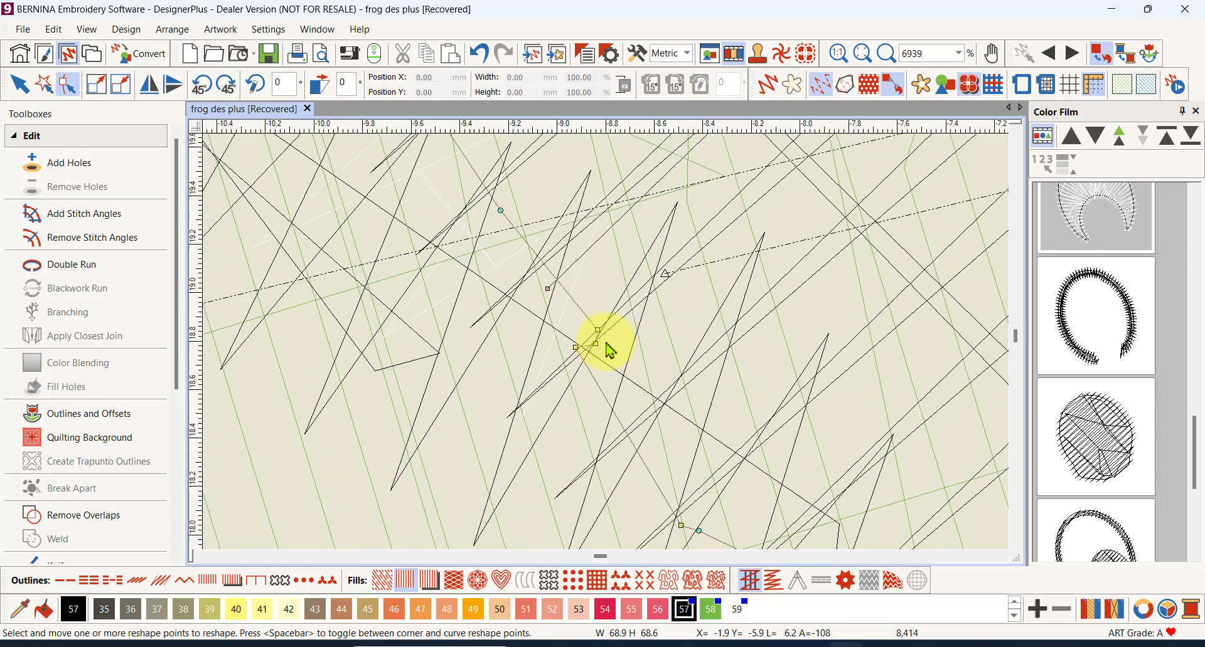
scroll(568, 345, "up", 1)
left_click(518, 321)
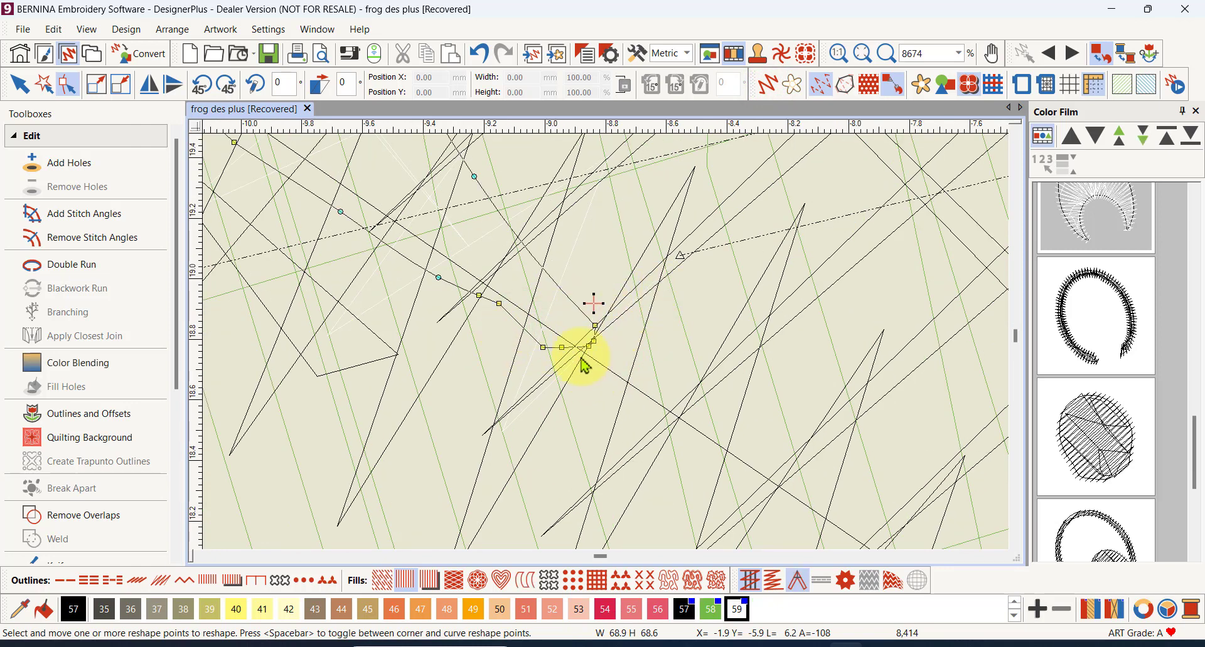
left_click(1093, 448)
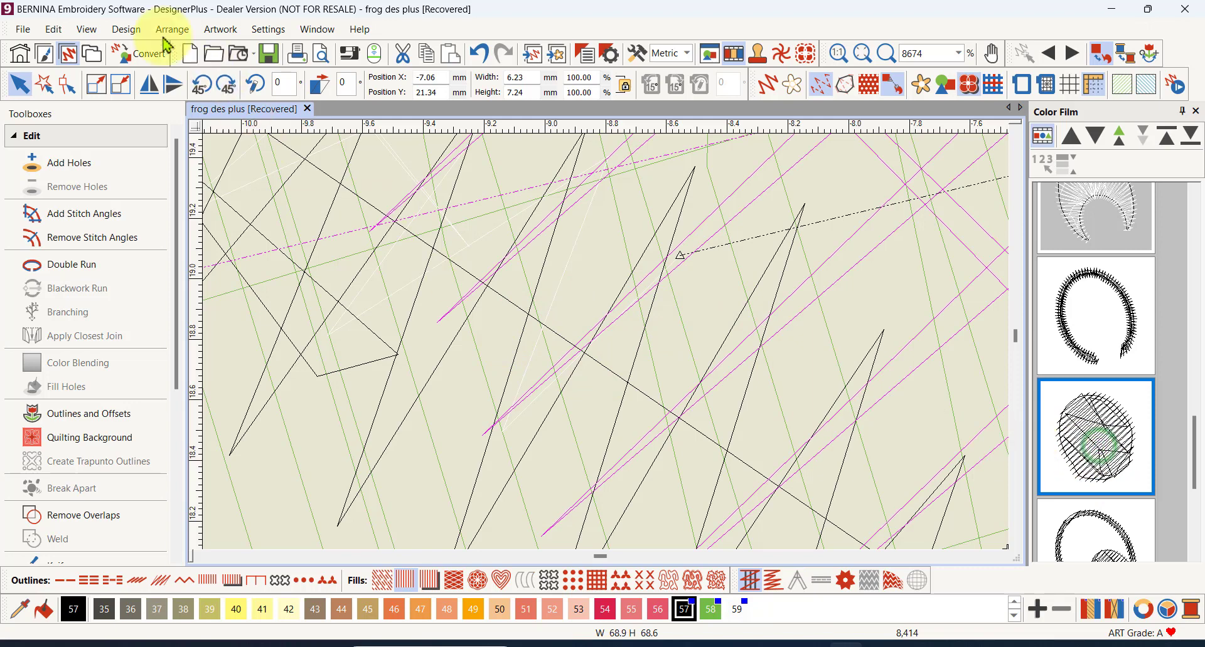
left_click(67, 83)
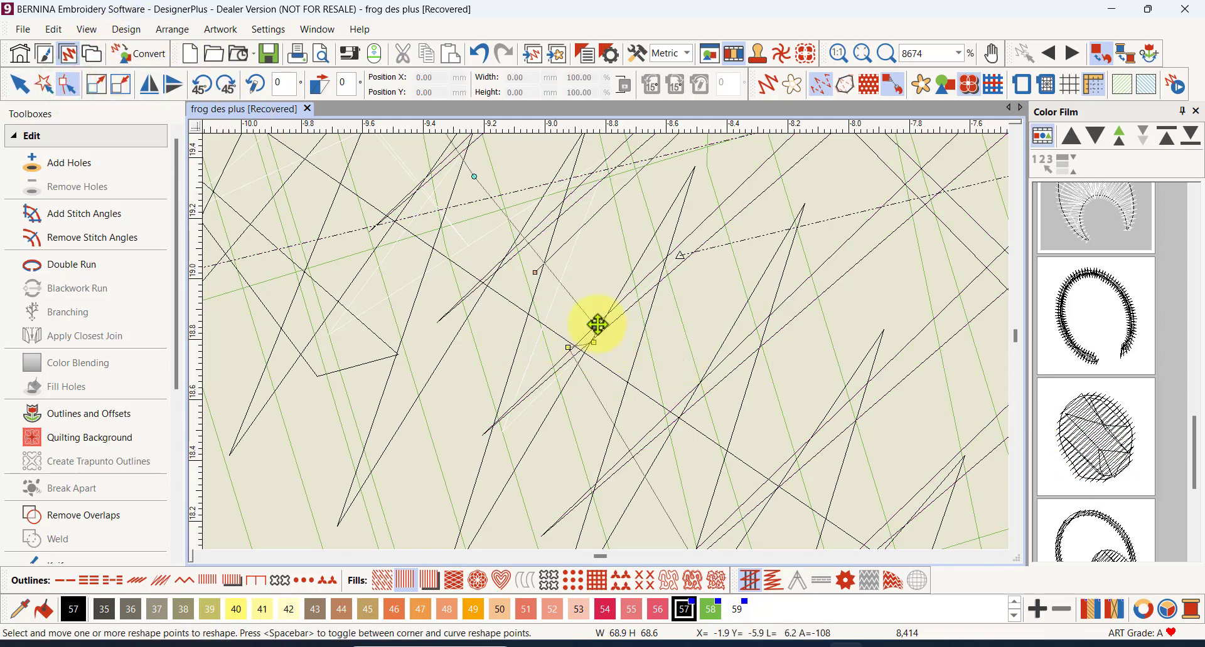
left_click(595, 326)
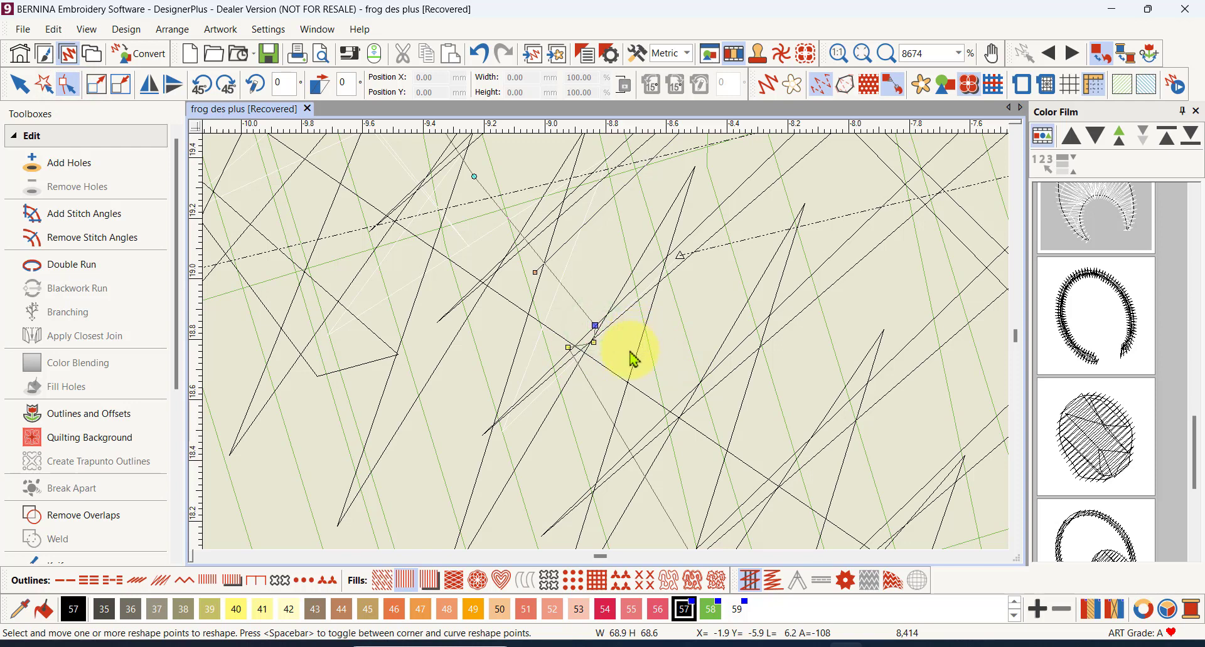
left_click_drag(571, 350, 572, 348)
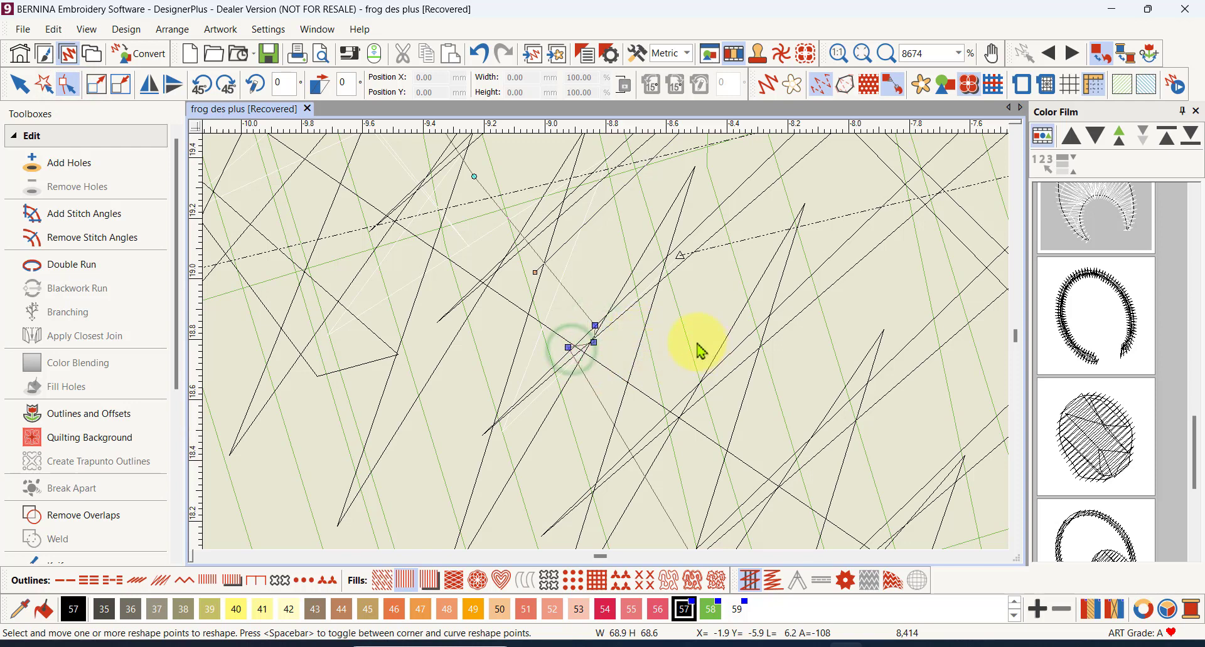
- Delete the remaining corner point on the pupil's lower-left edge and move the neighbouring curve points to smooth that edge
scroll(608, 350, "down", 5)
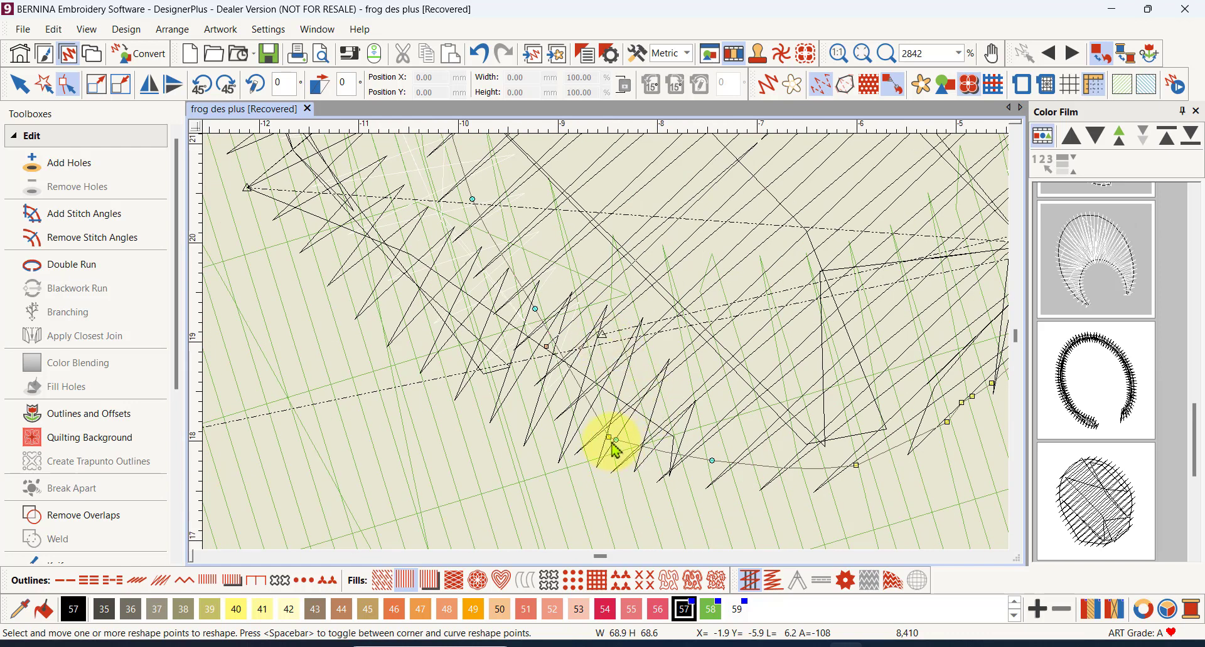
left_click(610, 441)
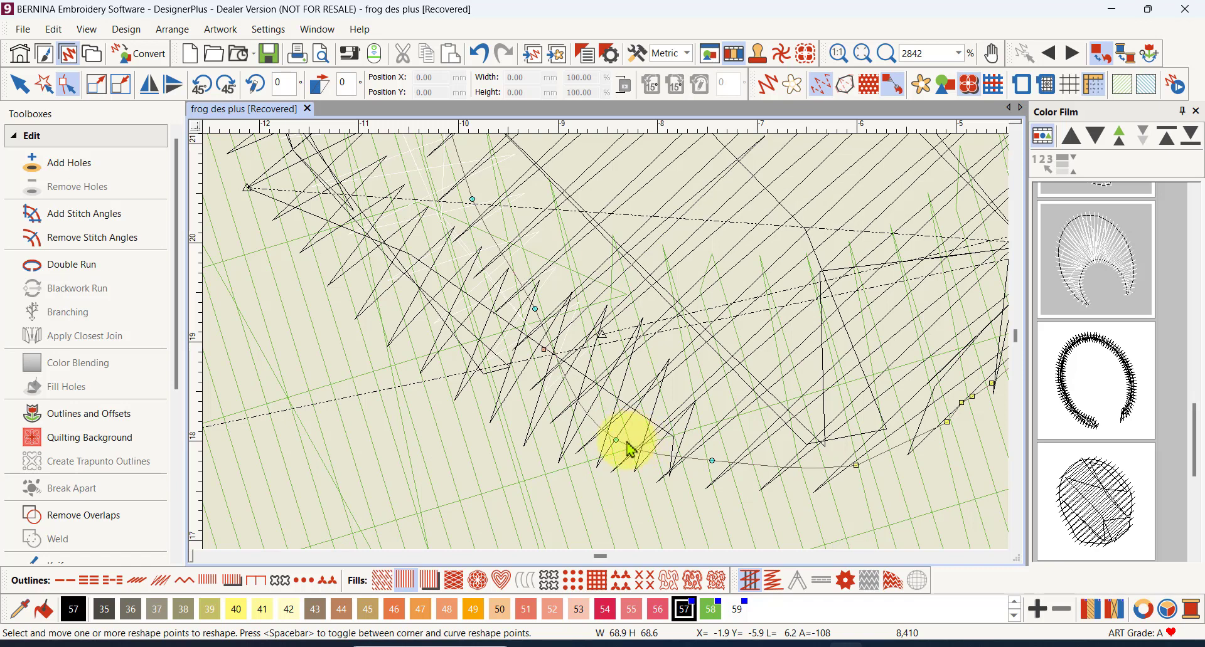
left_click(617, 442)
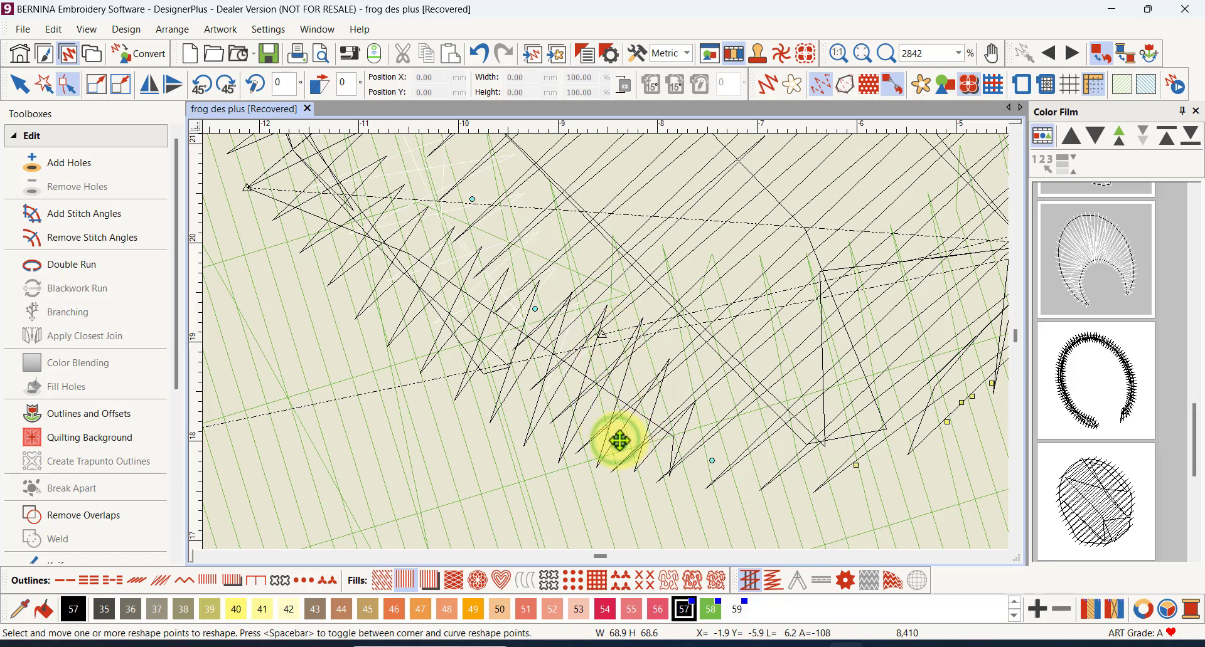
left_click_drag(620, 445, 620, 428)
left_click_drag(536, 310, 525, 328)
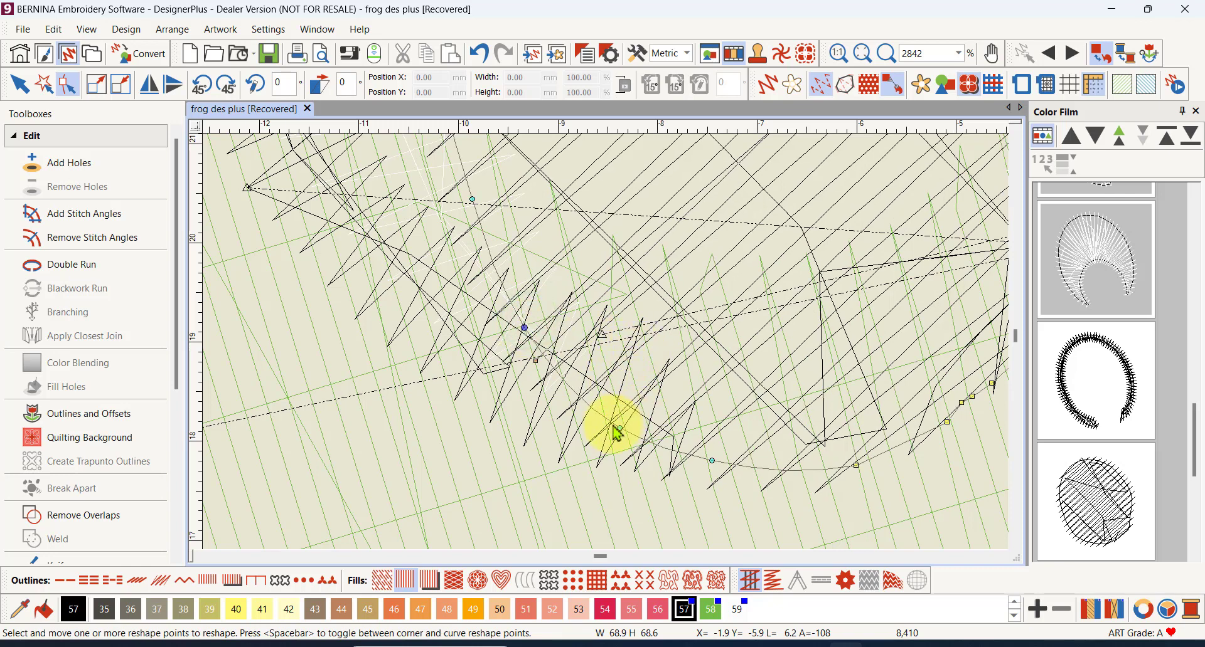
left_click_drag(620, 428, 626, 423)
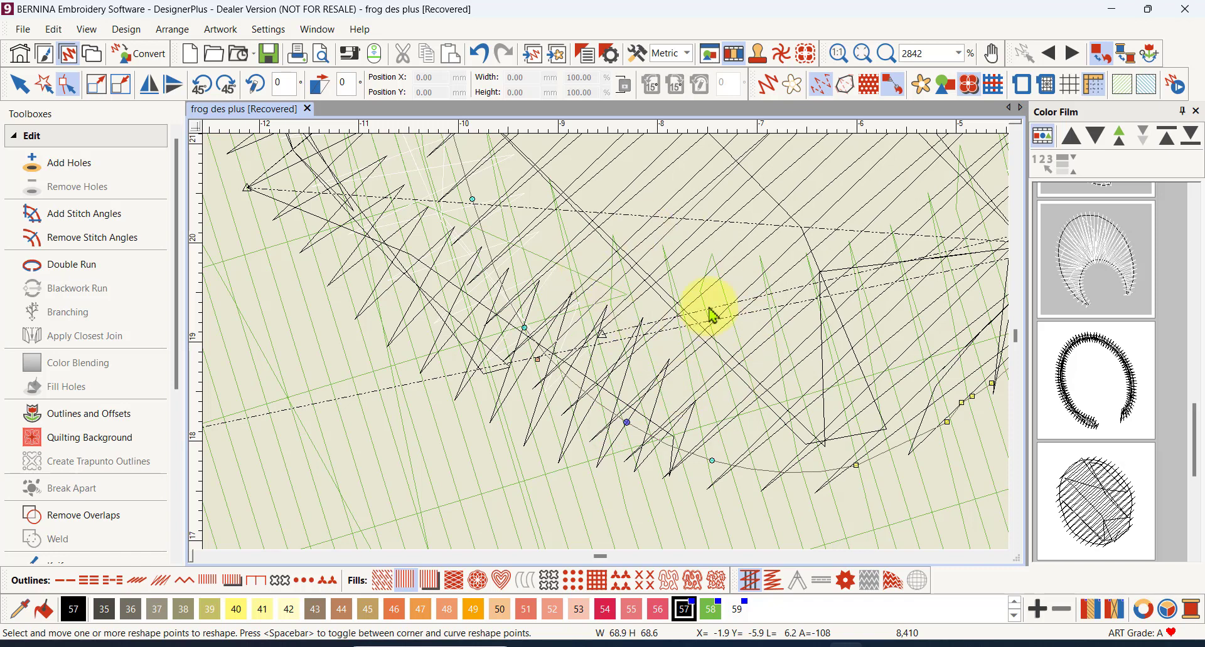
- Hide the stitches to show only the pupil's outline and move the curve point at its lower left edge slightly outward
left_click(822, 87)
scroll(576, 327, "down", 5)
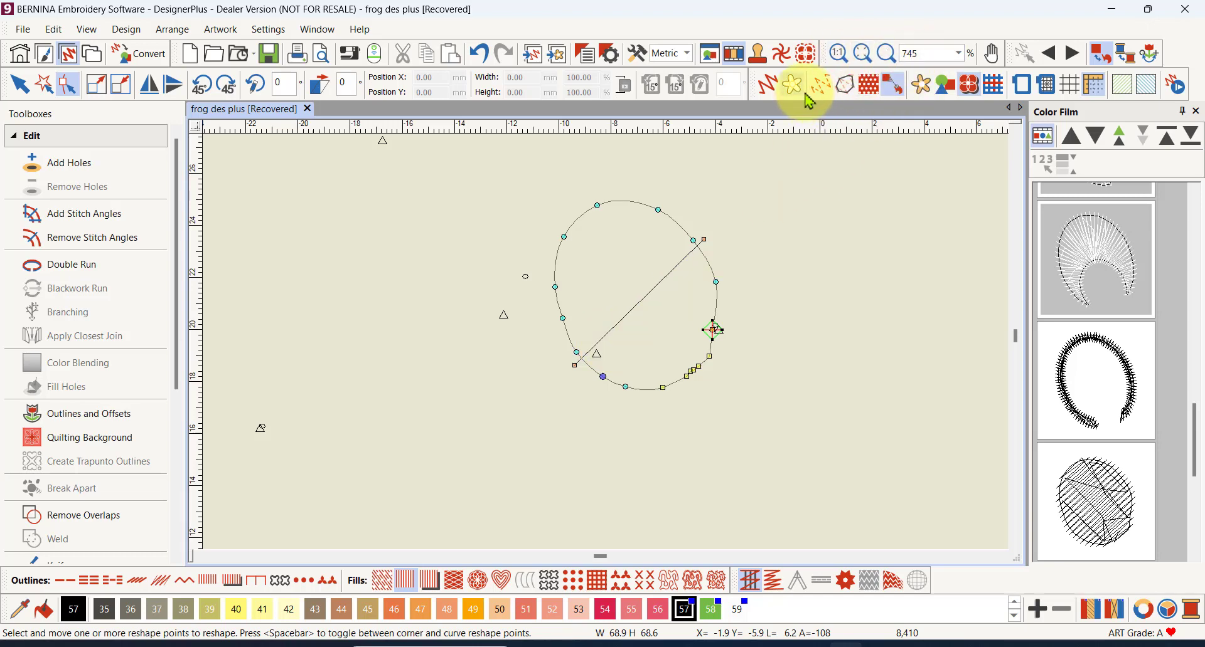
left_click(561, 322)
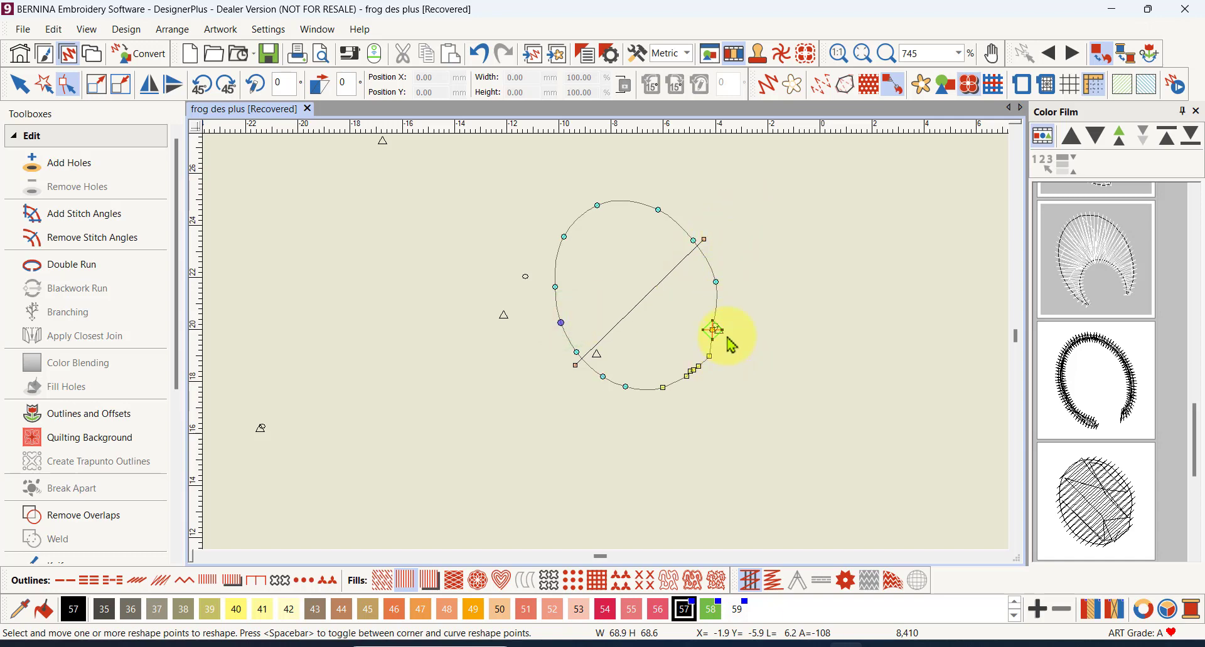
- Delete the corner point just below the start point on the pupil's right edge
scroll(731, 345, "up", 5)
scroll(580, 347, "up", 3)
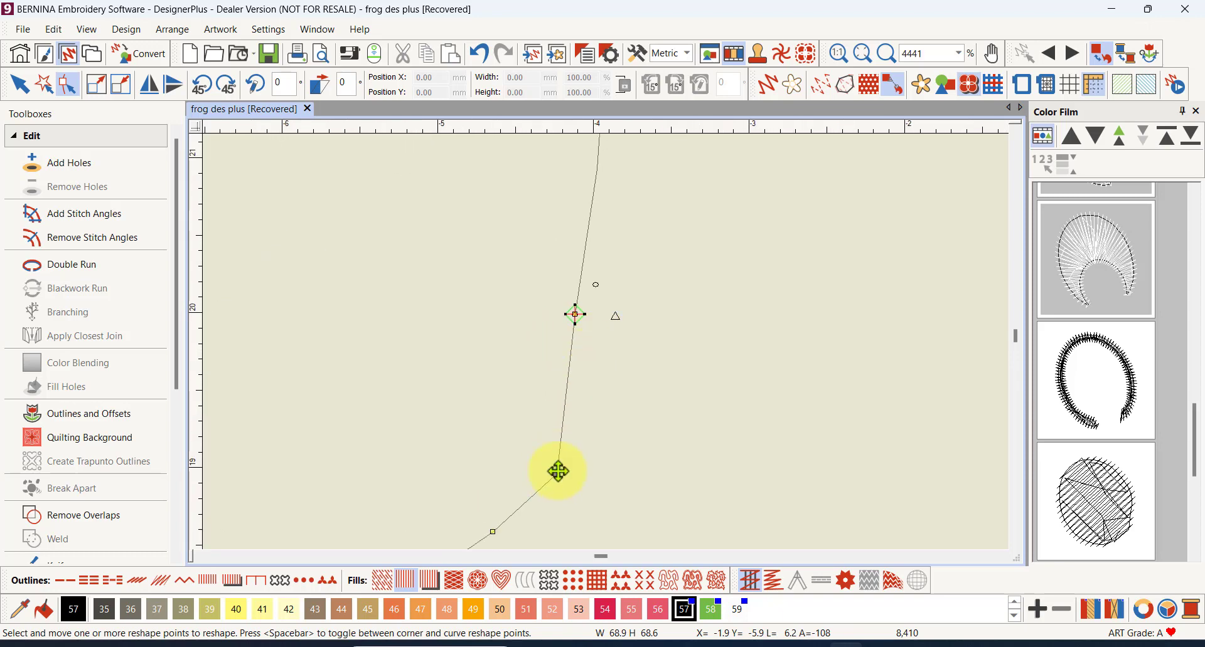
left_click(558, 471)
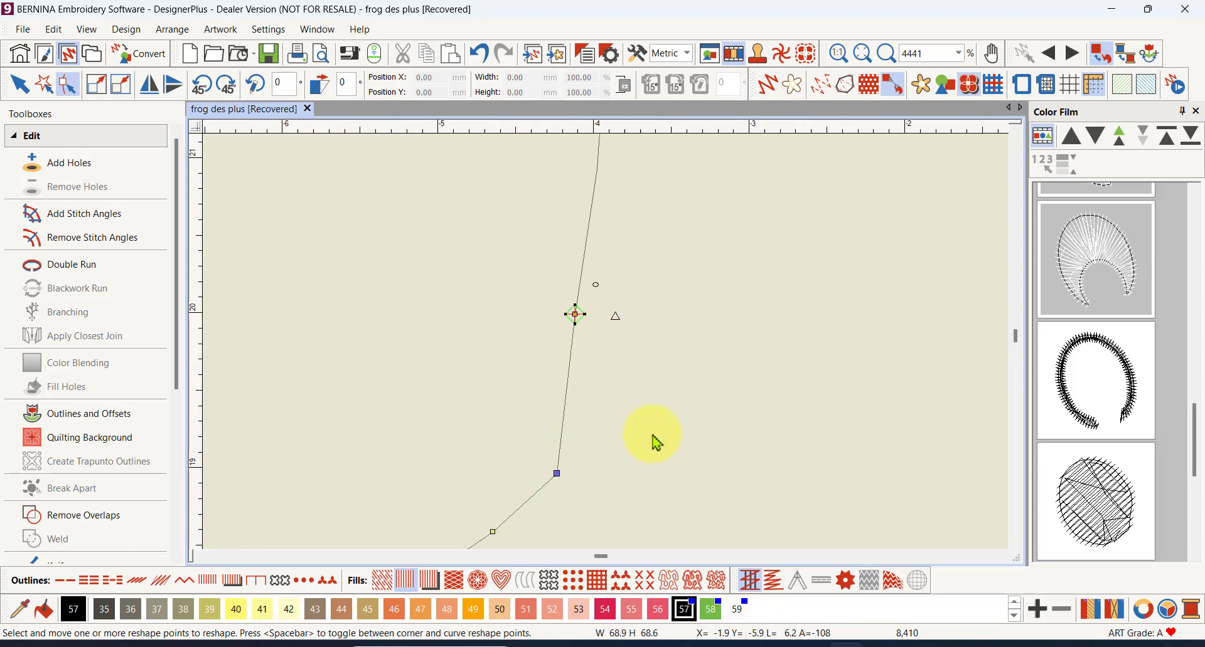
key("Delete")
scroll(607, 347, "down", 3)
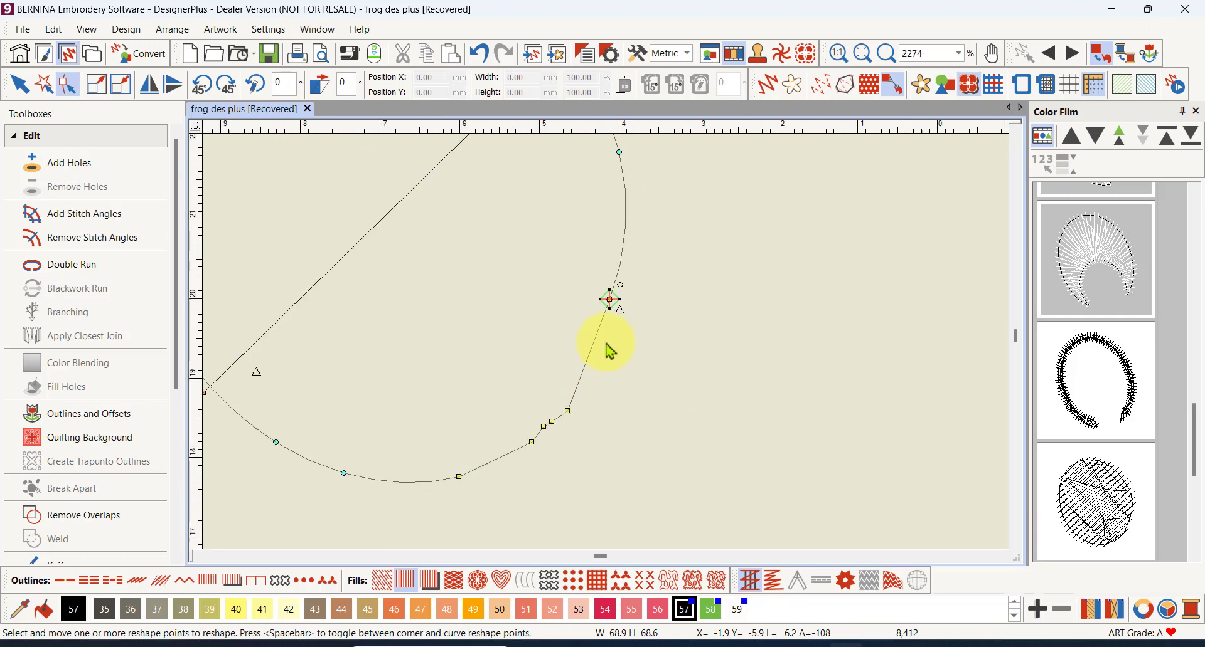
- Reduce the clustered corner points at the pupil's lower right to one curve point and move the right-edge start point slightly outward
left_click(546, 427)
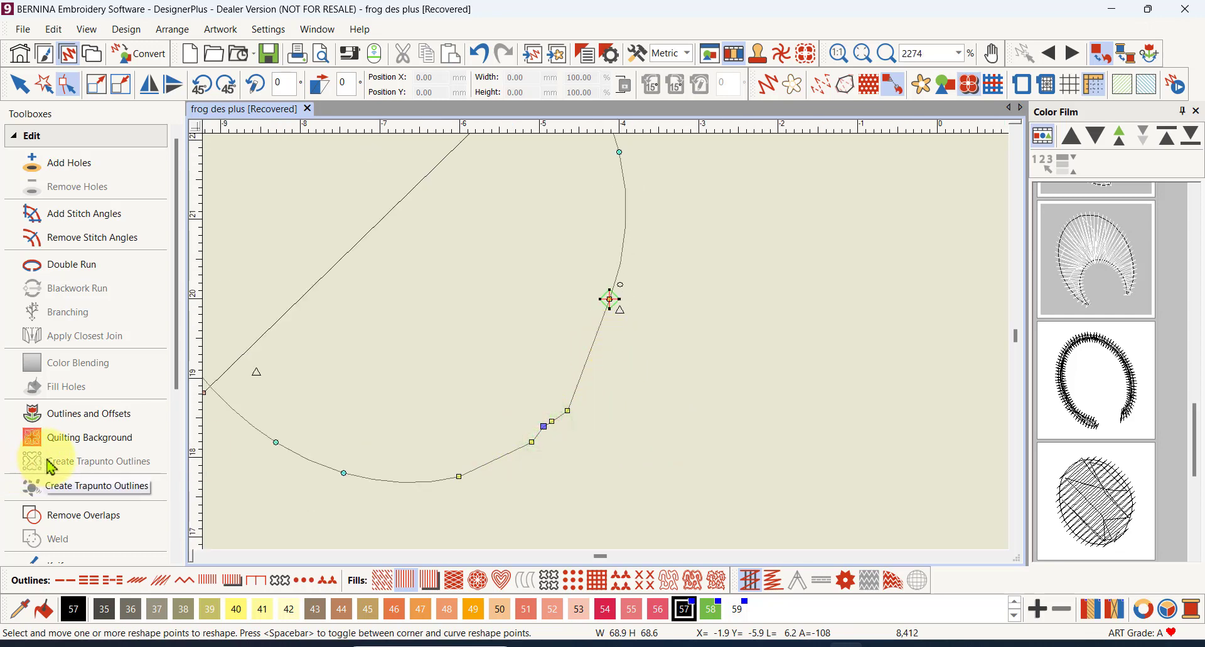
left_click(568, 411)
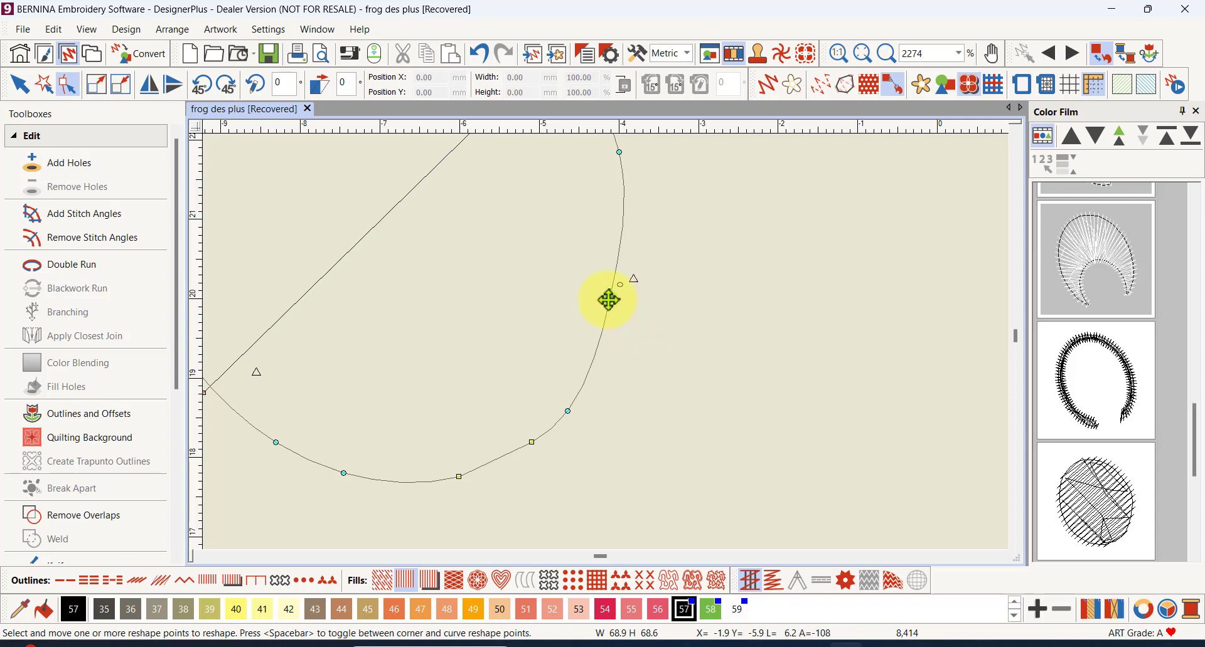
left_click_drag(608, 300, 618, 300)
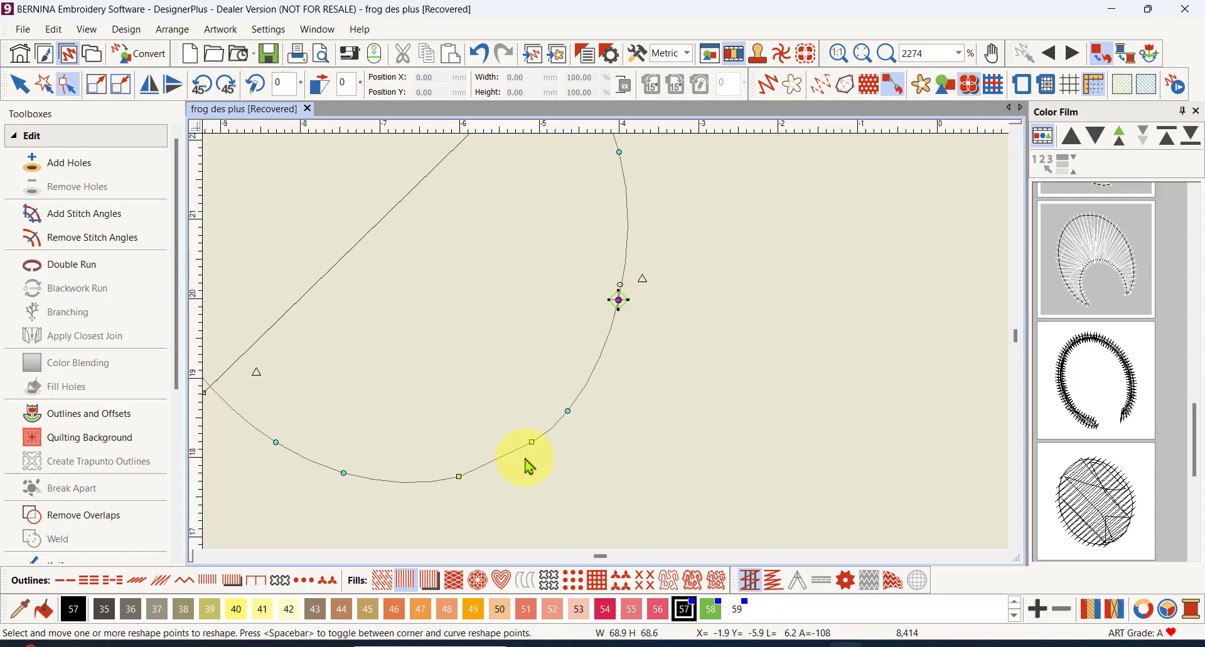
- Show the stitches in realistic view again, finish reshaping with the pupil deselected, and examine the whole frog
scroll(616, 347, "down", 5)
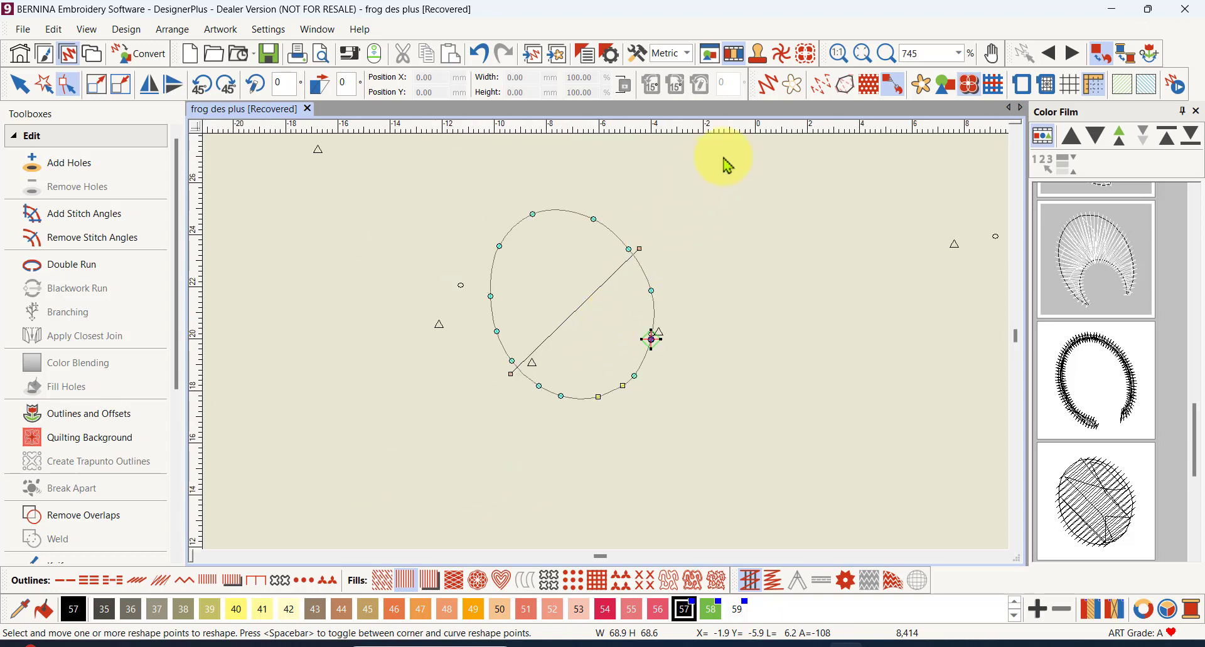
left_click(821, 89)
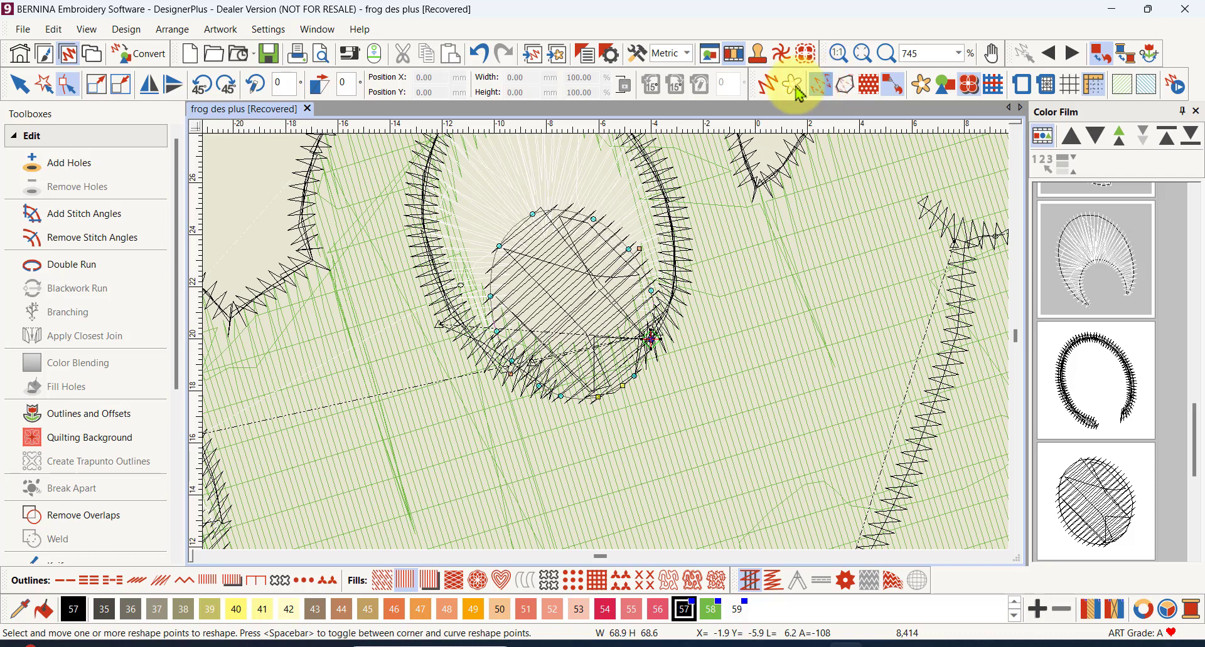
left_click(769, 87)
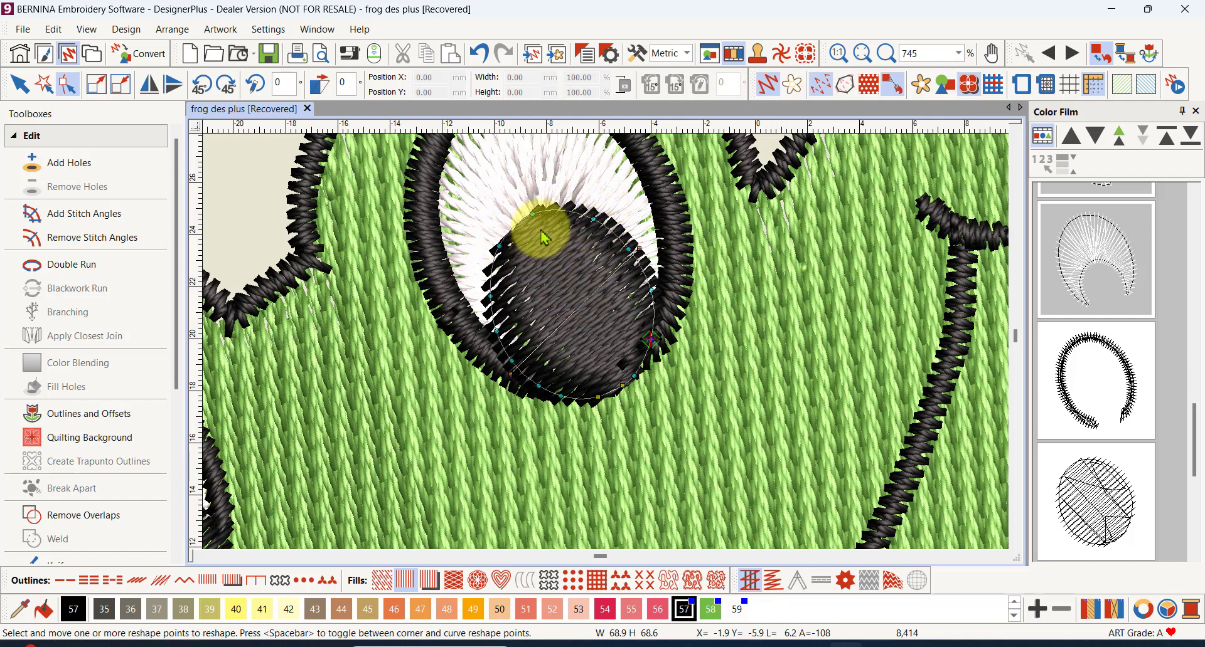
scroll(543, 237, "down", 4)
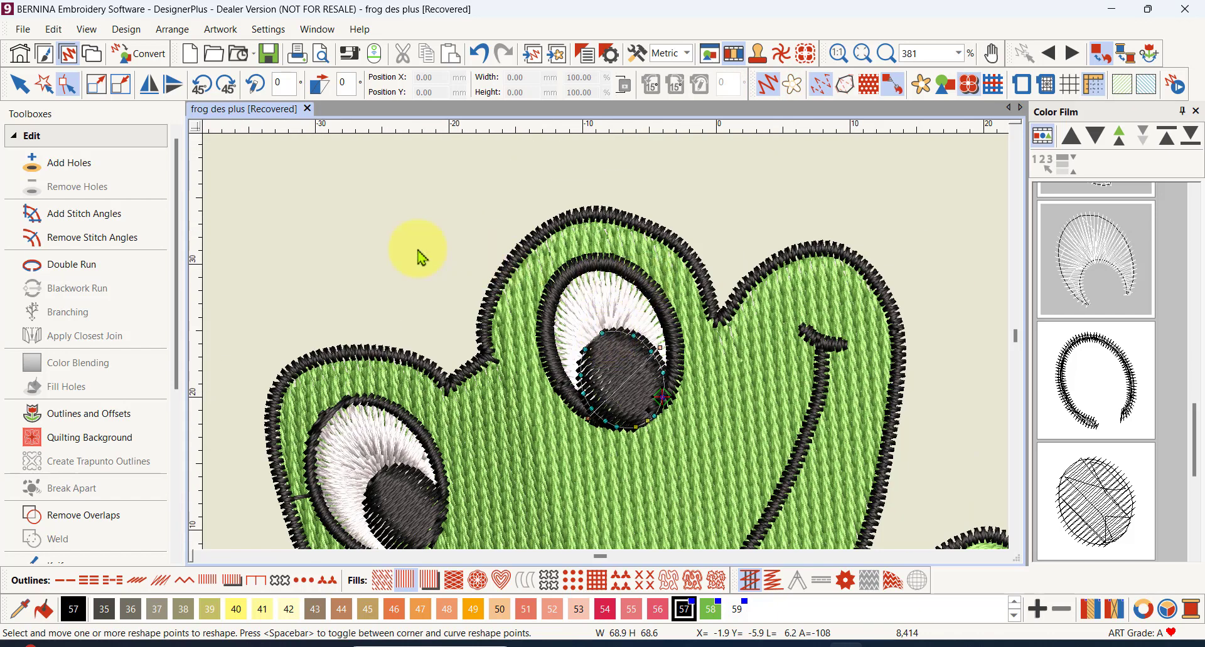
left_click(20, 83)
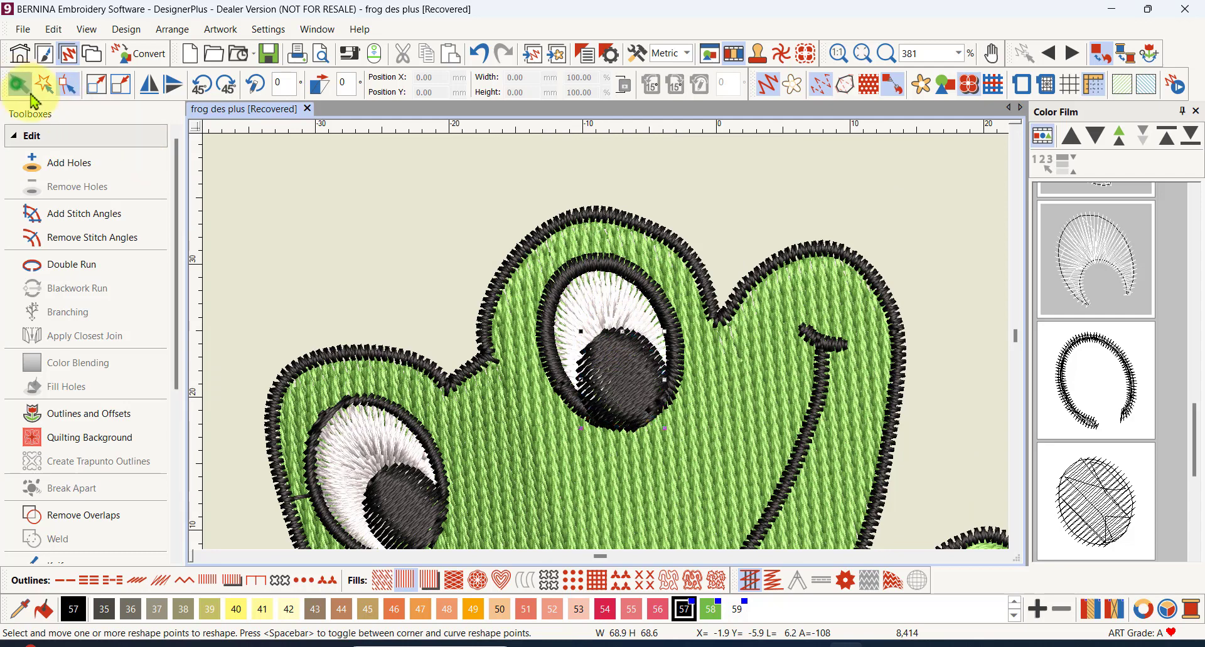
left_click(337, 197)
scroll(612, 348, "down", 4)
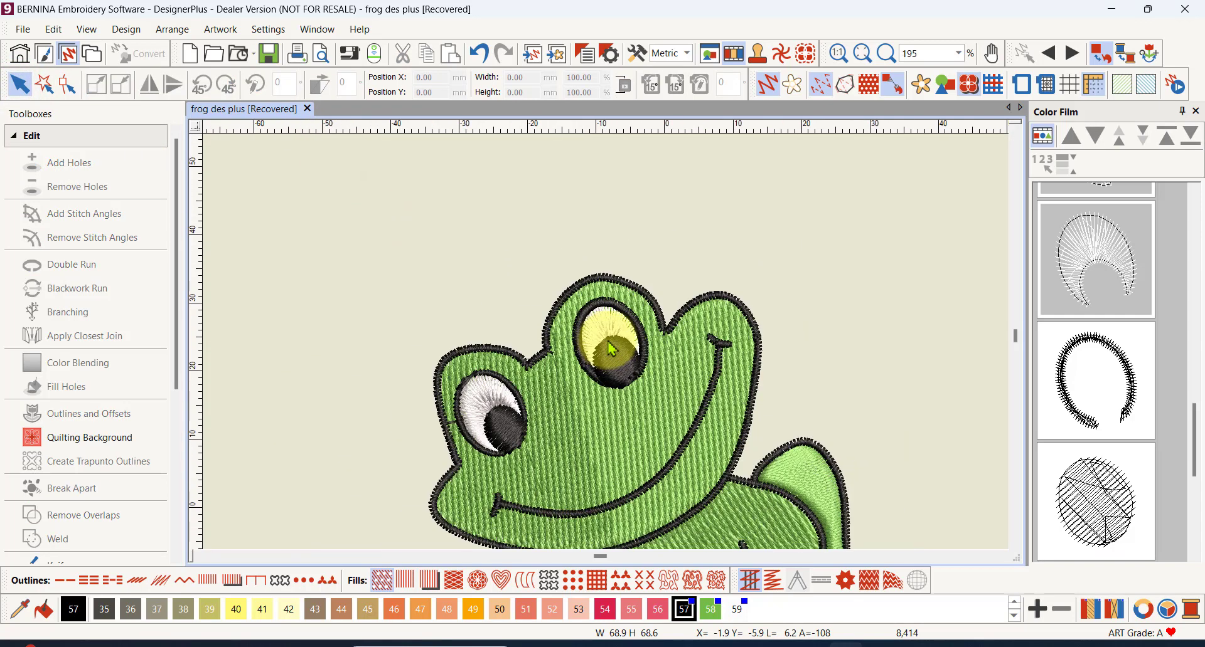
scroll(612, 349, "down", 4)
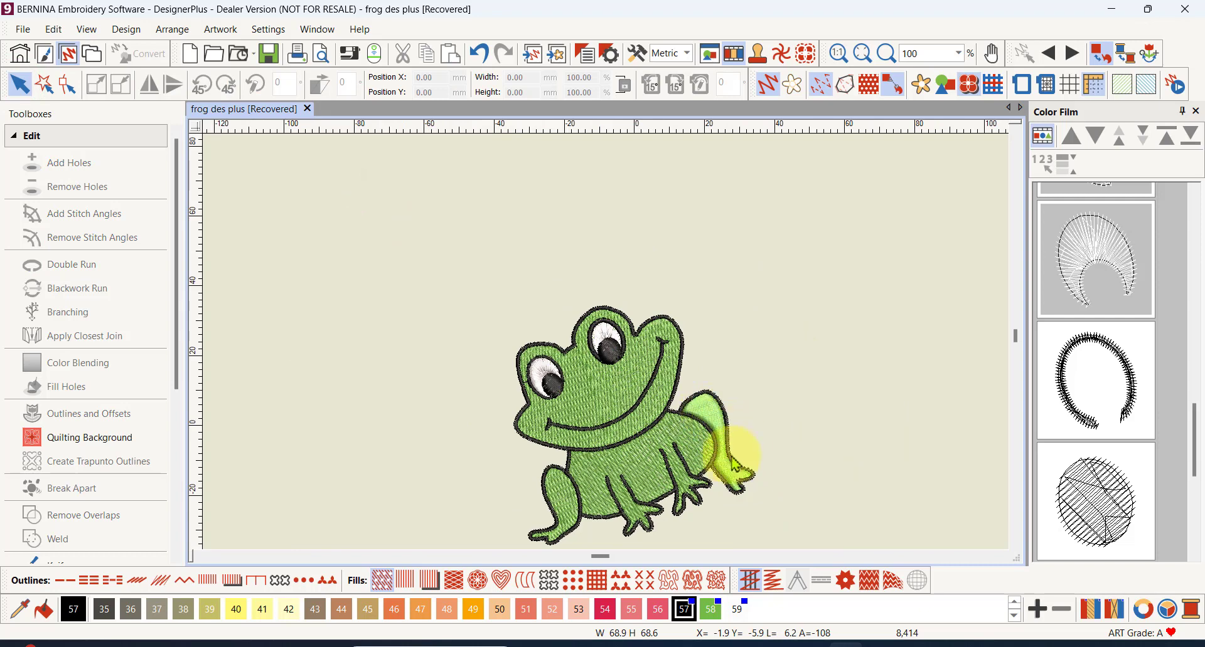